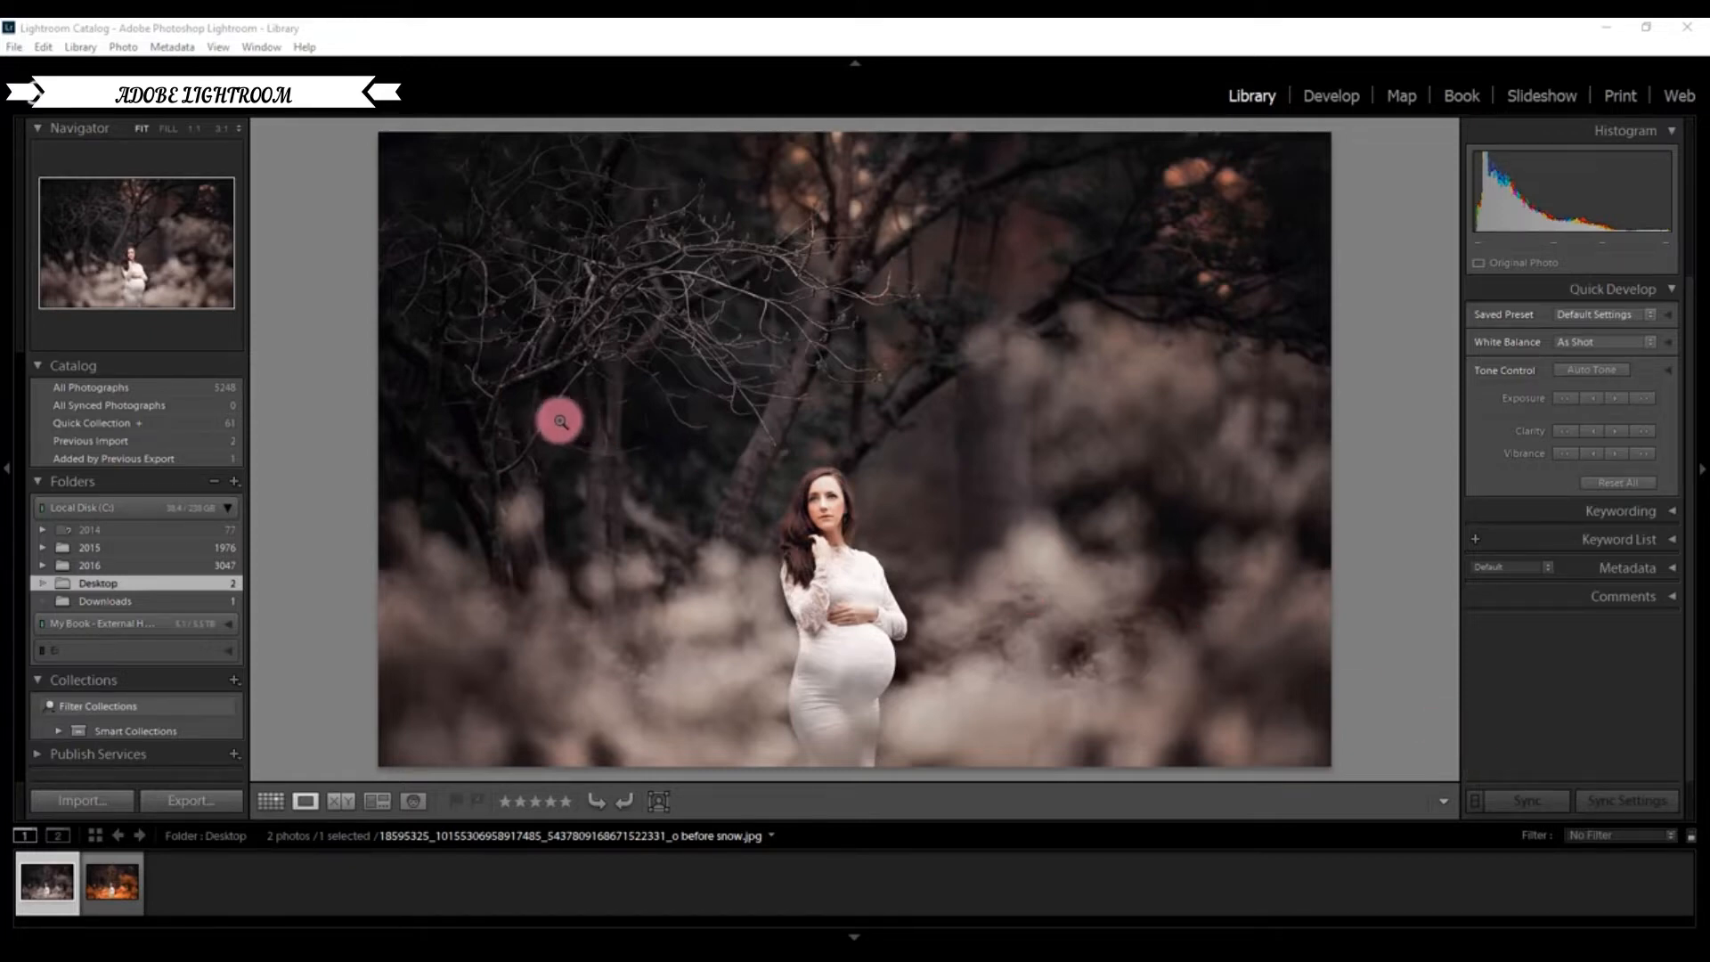
Open the before-snow woodland portrait in the ON1 Layers 10 plug-in as a normal photo
{"action": "left_click", "coordinate": [111, 882]}
{"action": "left_click", "coordinate": [49, 893]}
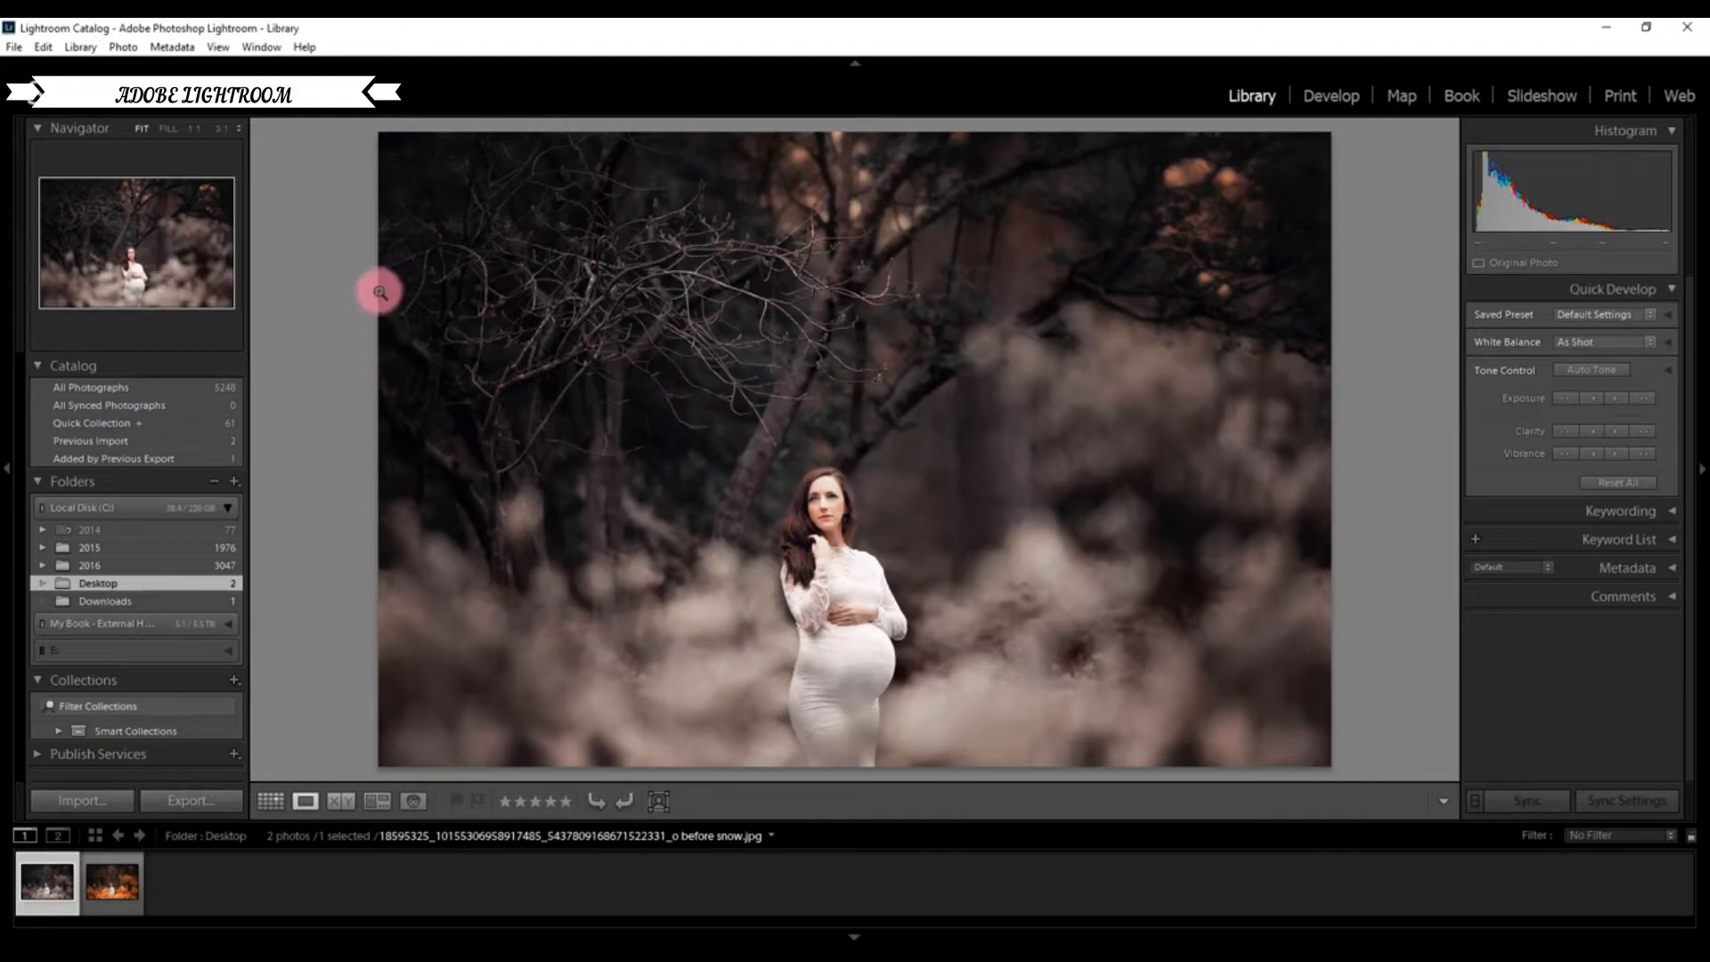
{"action": "left_click", "coordinate": [14, 47]}
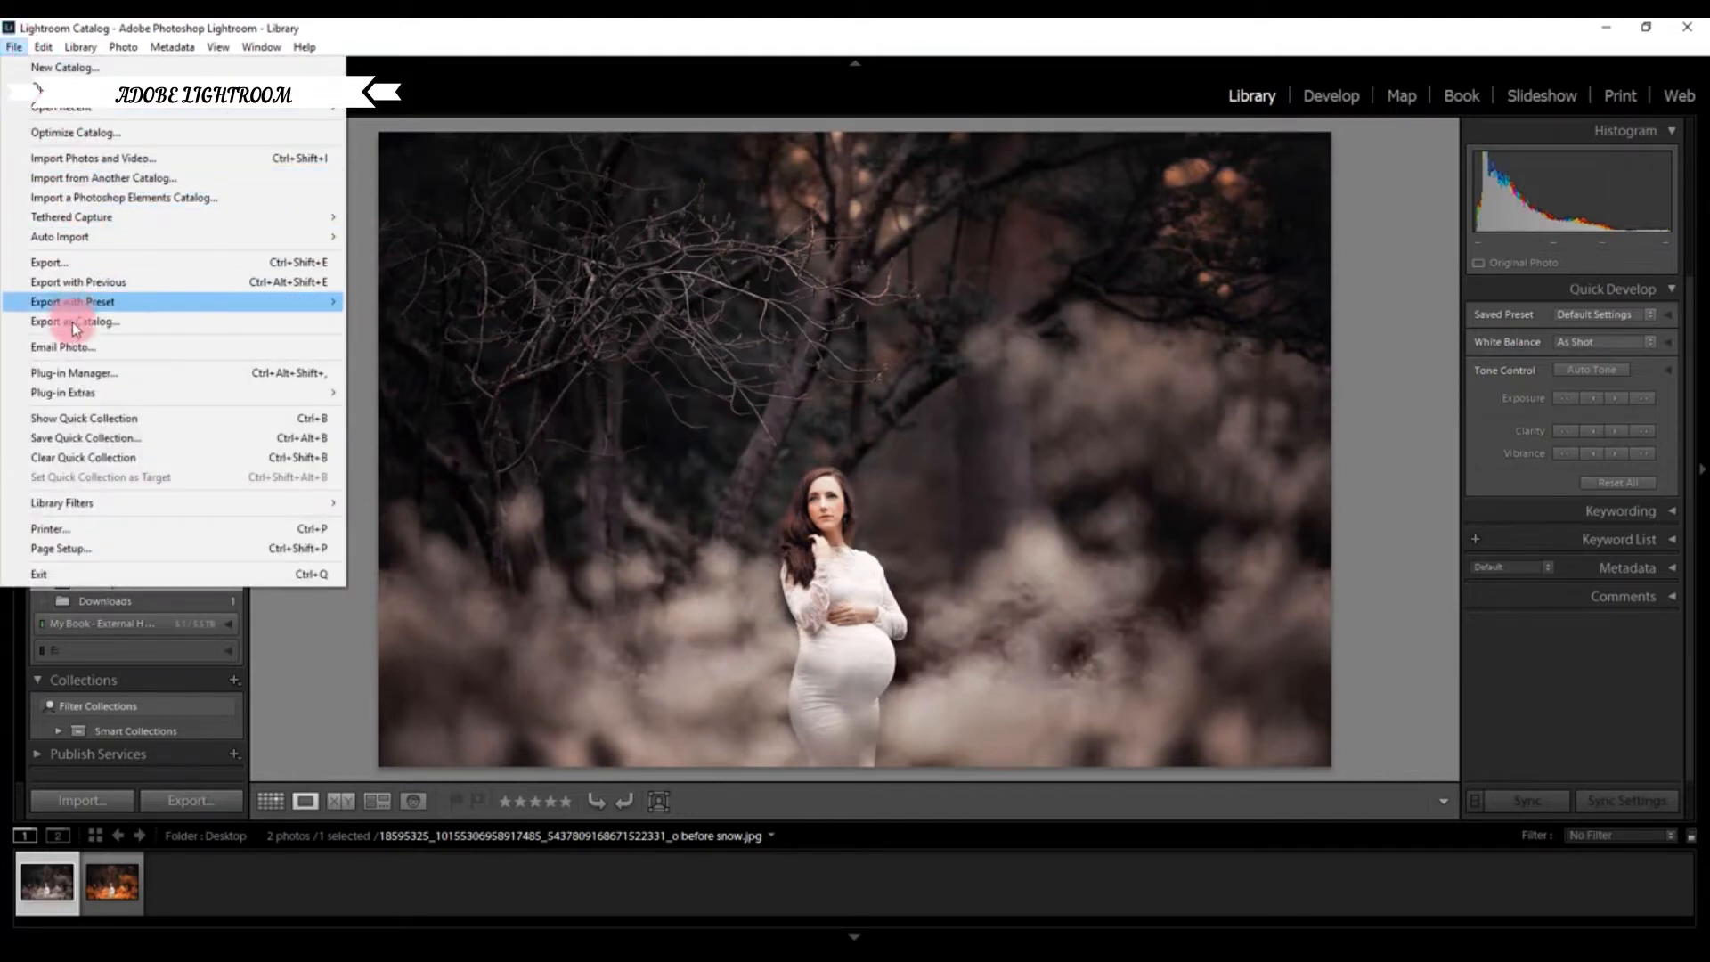
{"action": "mouse_move", "coordinate": [73, 396]}
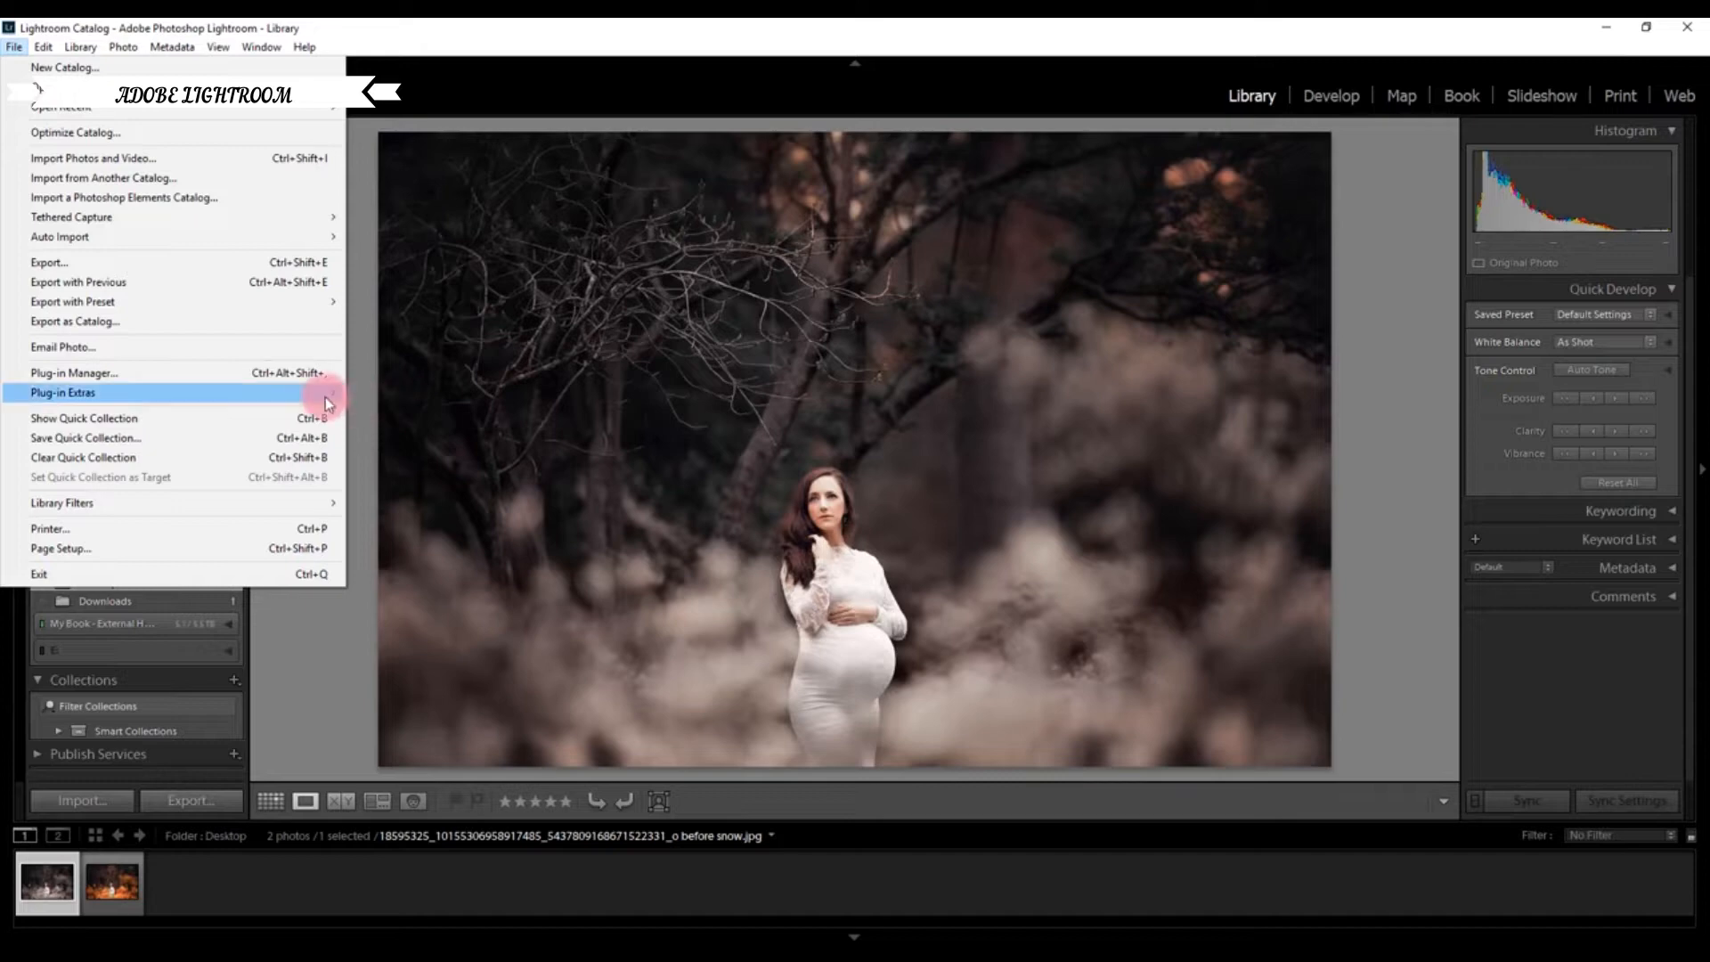
{"action": "mouse_move", "coordinate": [254, 395]}
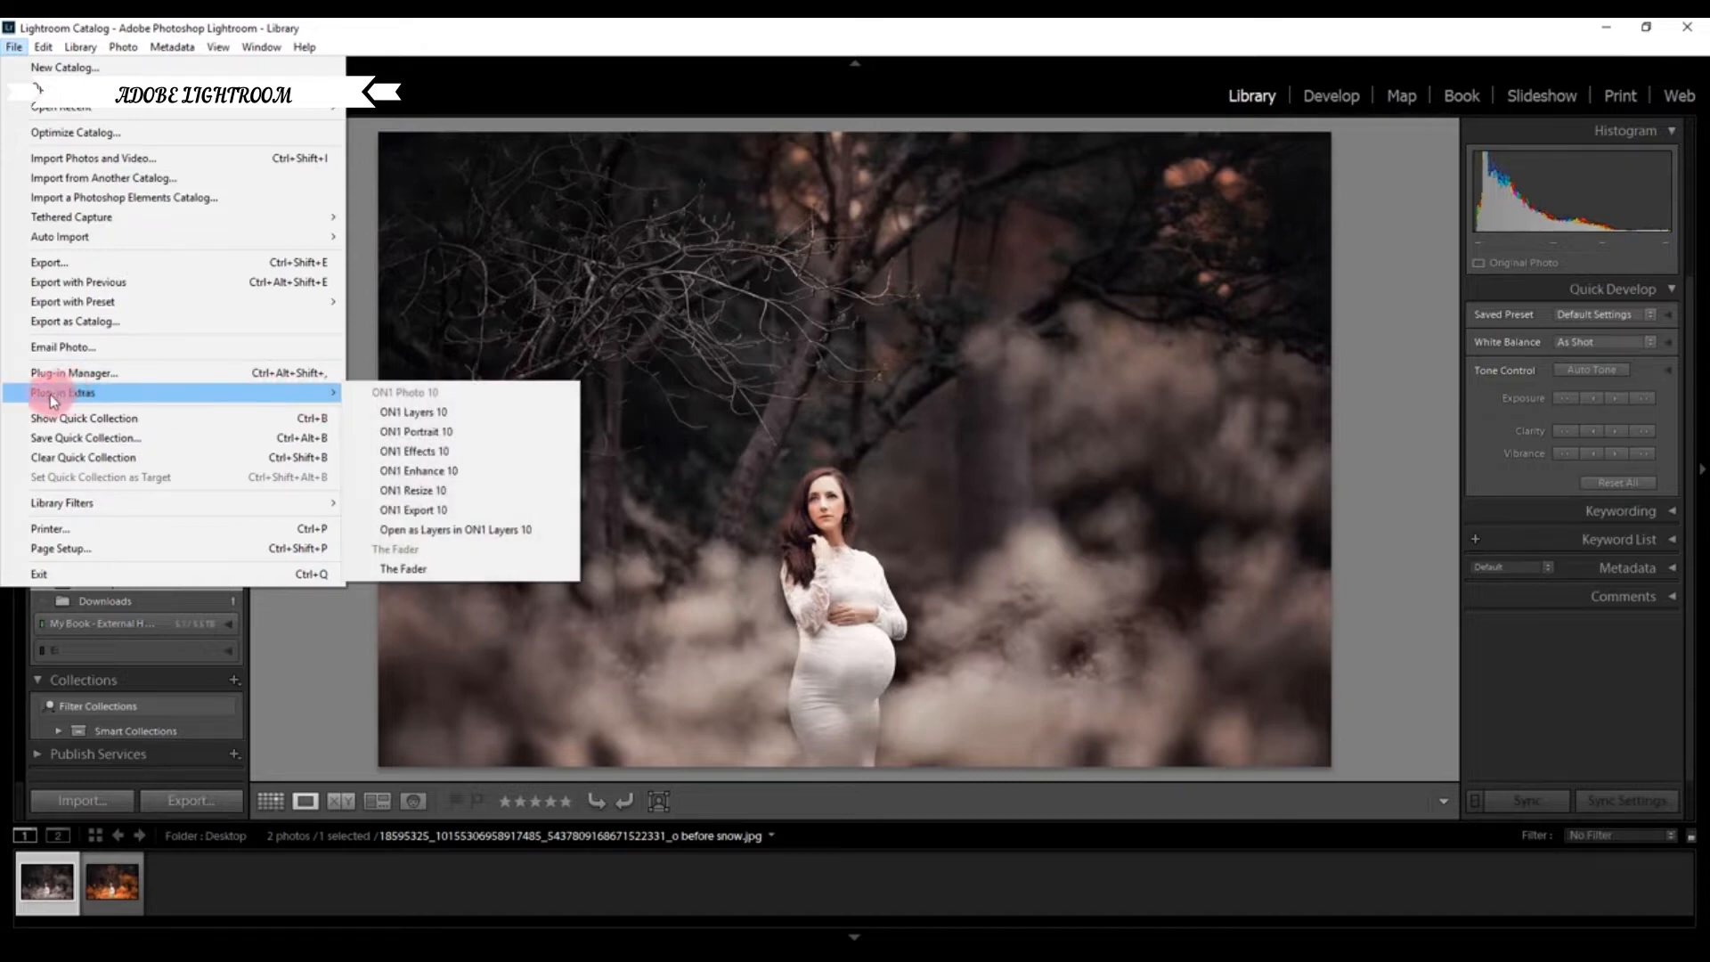
{"action": "left_click", "coordinate": [431, 413]}
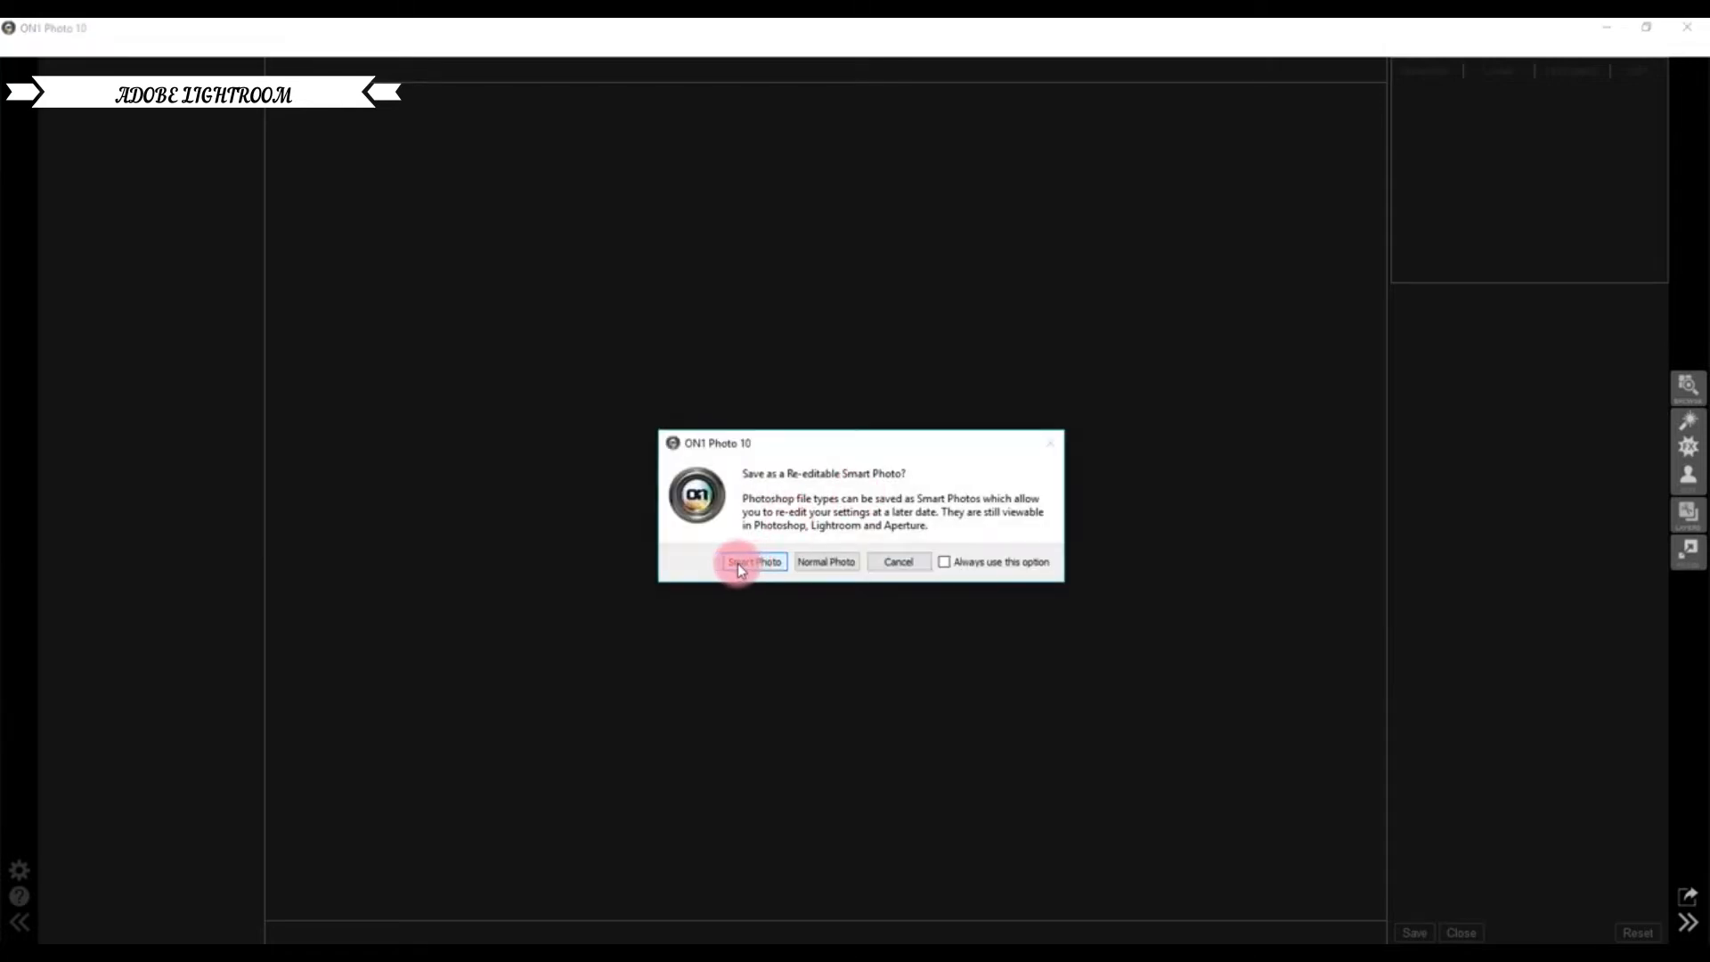
{"action": "left_click", "coordinate": [825, 563]}
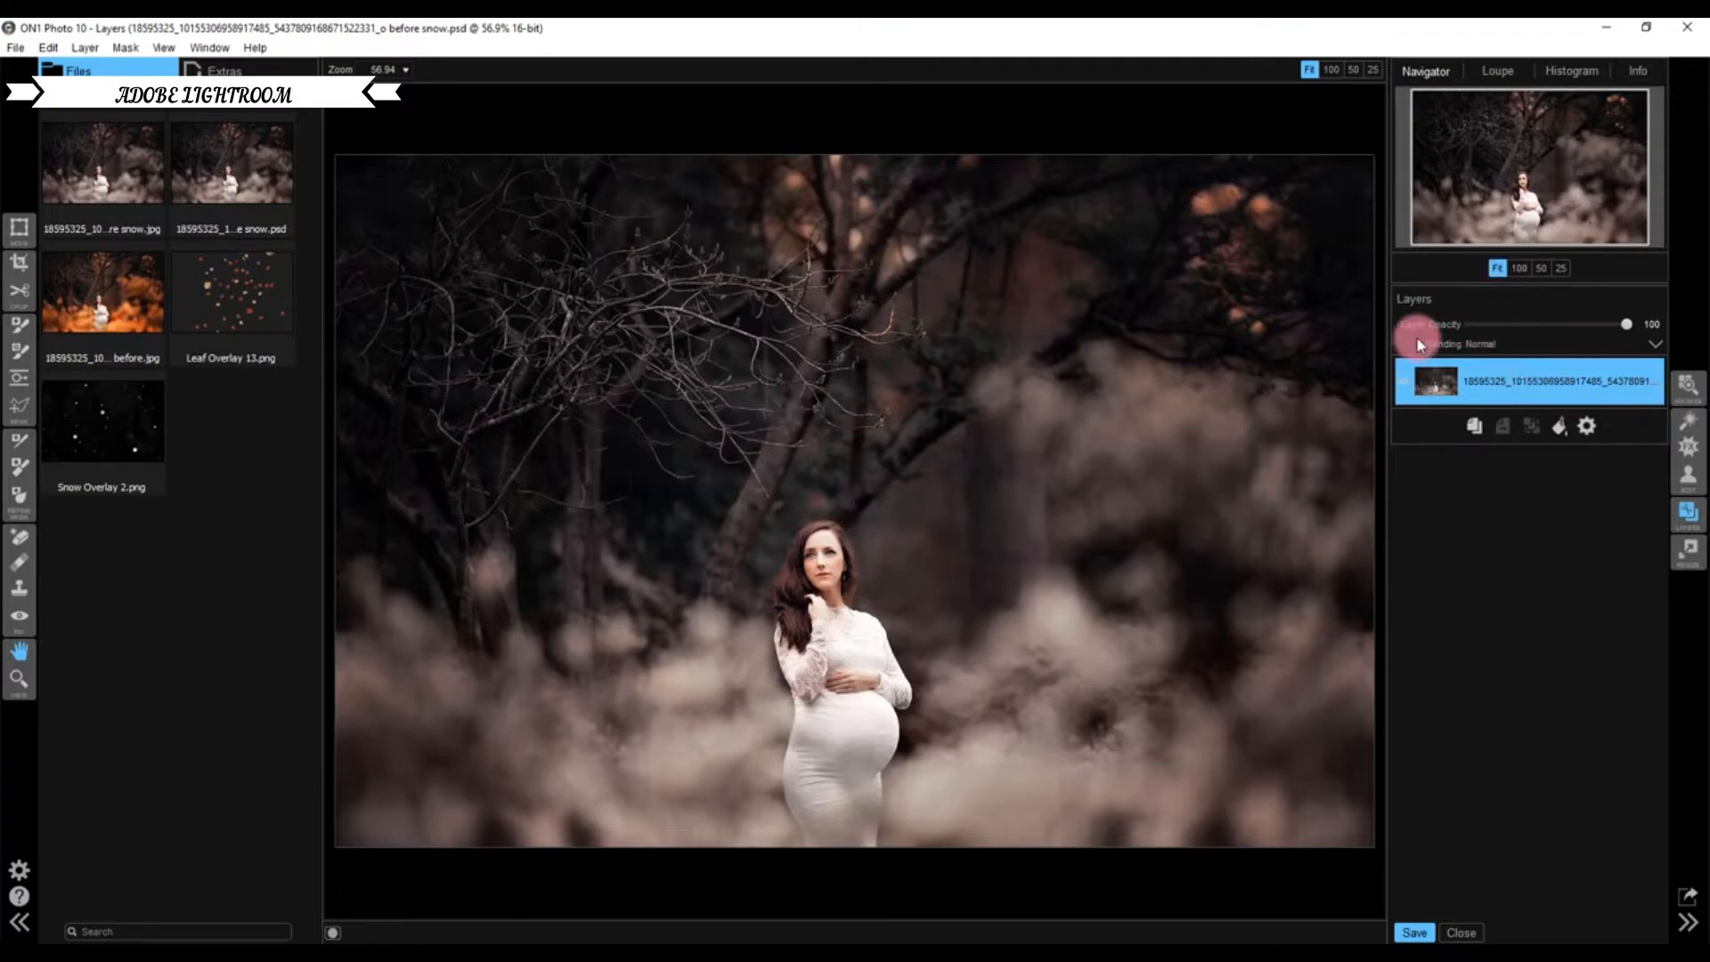
Examine the snow and leaf overlay files in the Desktop folder and the other folder locations available
{"action": "left_click", "coordinate": [1448, 346]}
{"action": "left_click", "coordinate": [1478, 345]}
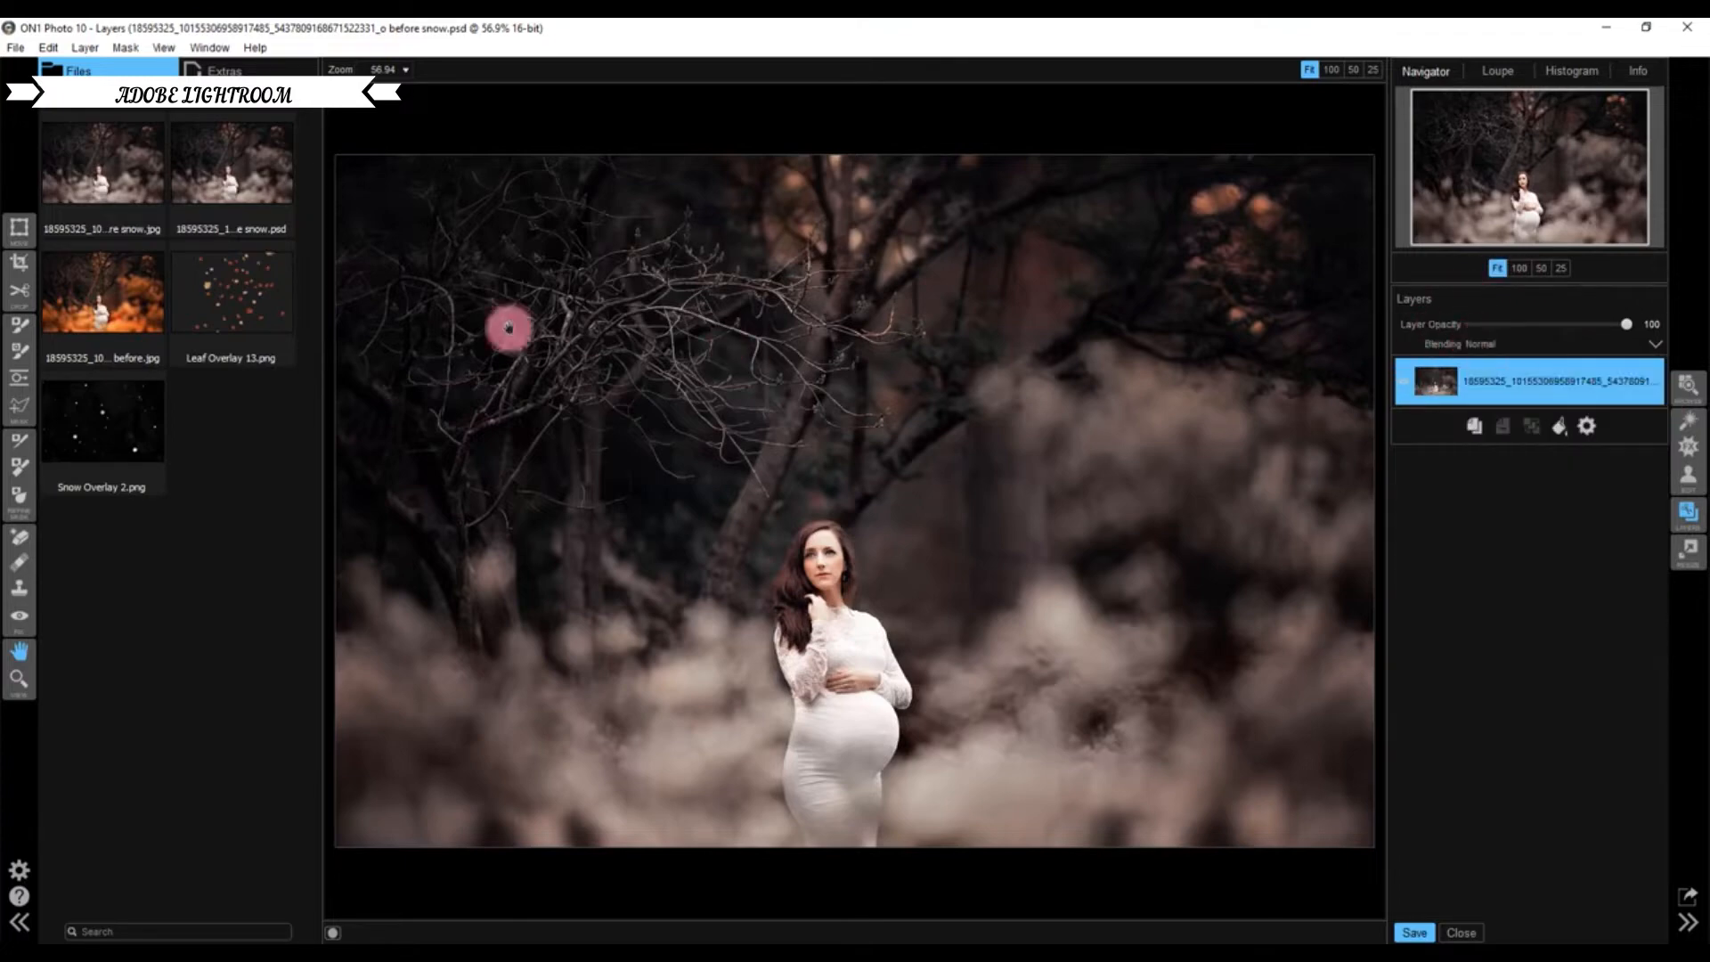
{"action": "left_click", "coordinate": [20, 228]}
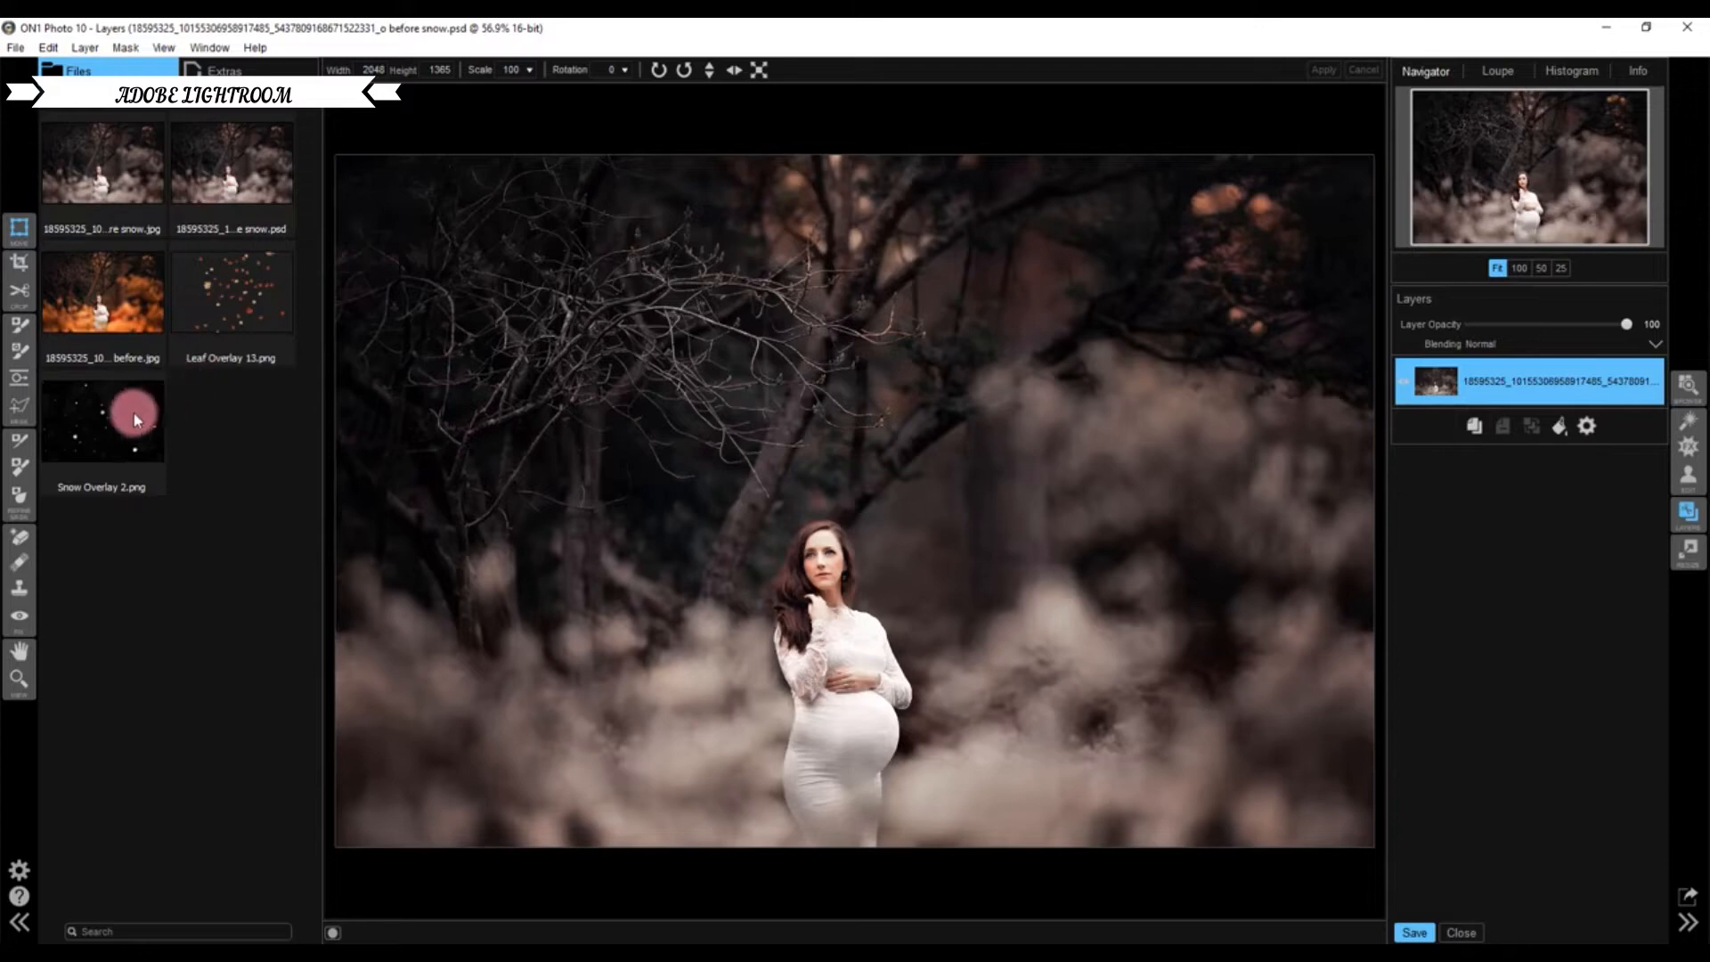
{"action": "left_click", "coordinate": [107, 413]}
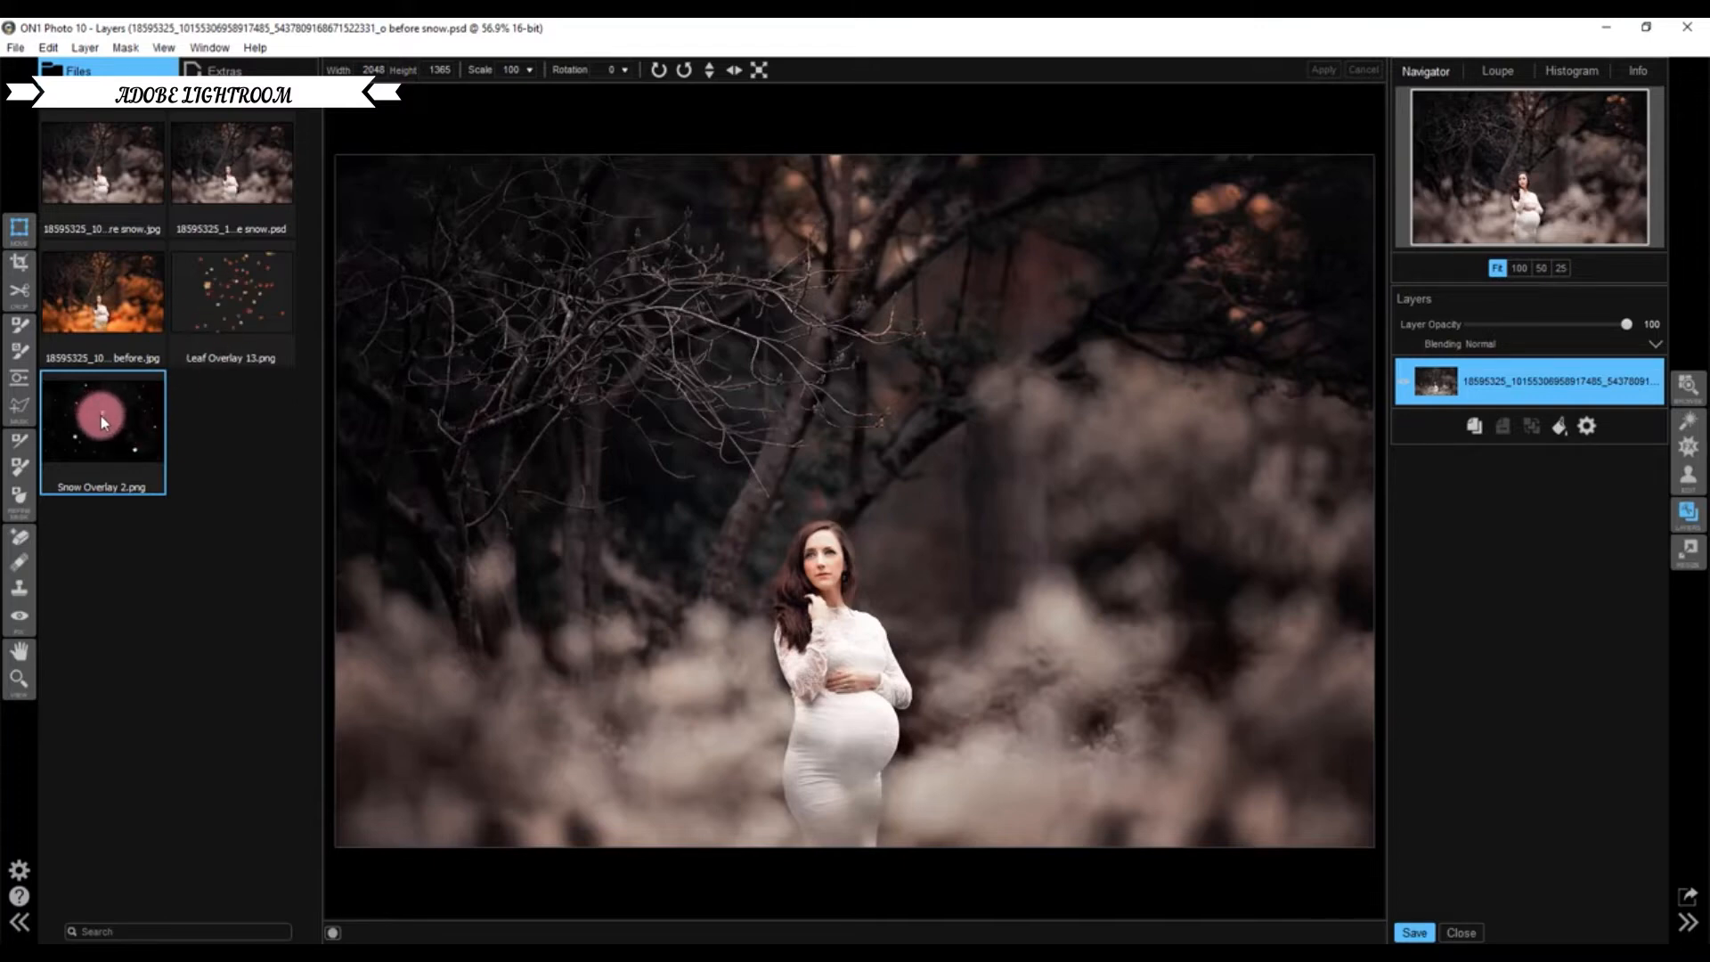
{"action": "left_click", "coordinate": [247, 264]}
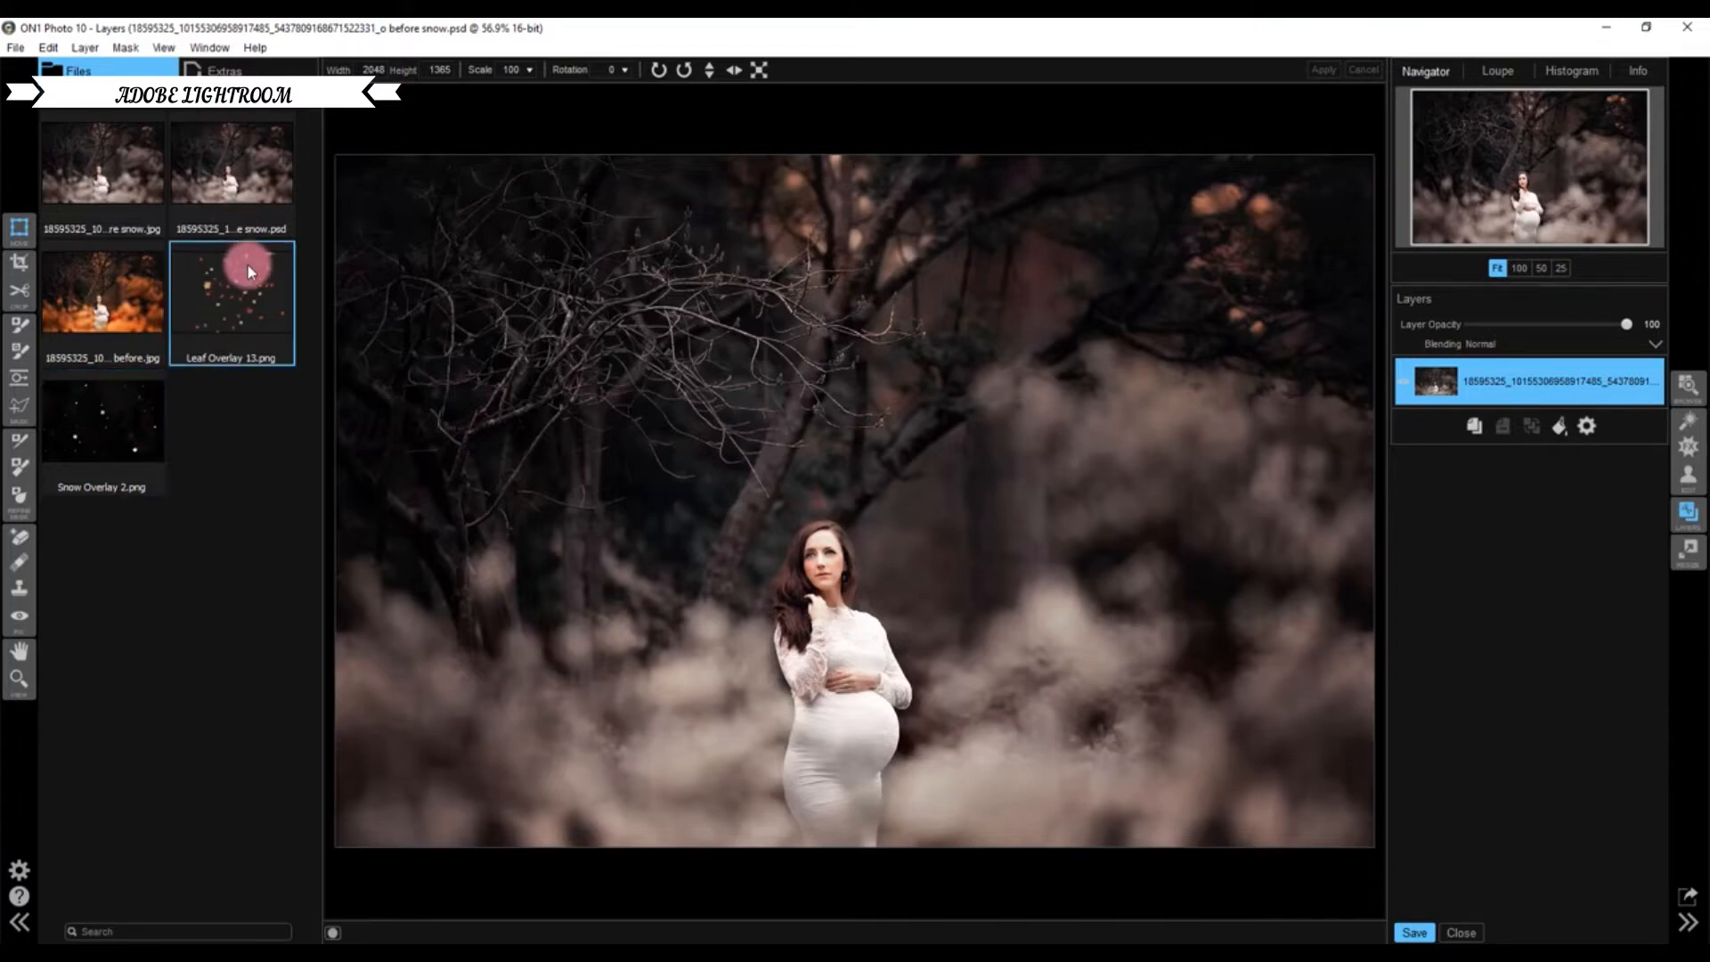
{"action": "left_click", "coordinate": [106, 415]}
{"action": "left_click", "coordinate": [211, 264]}
{"action": "left_click", "coordinate": [113, 409]}
{"action": "left_click", "coordinate": [220, 291]}
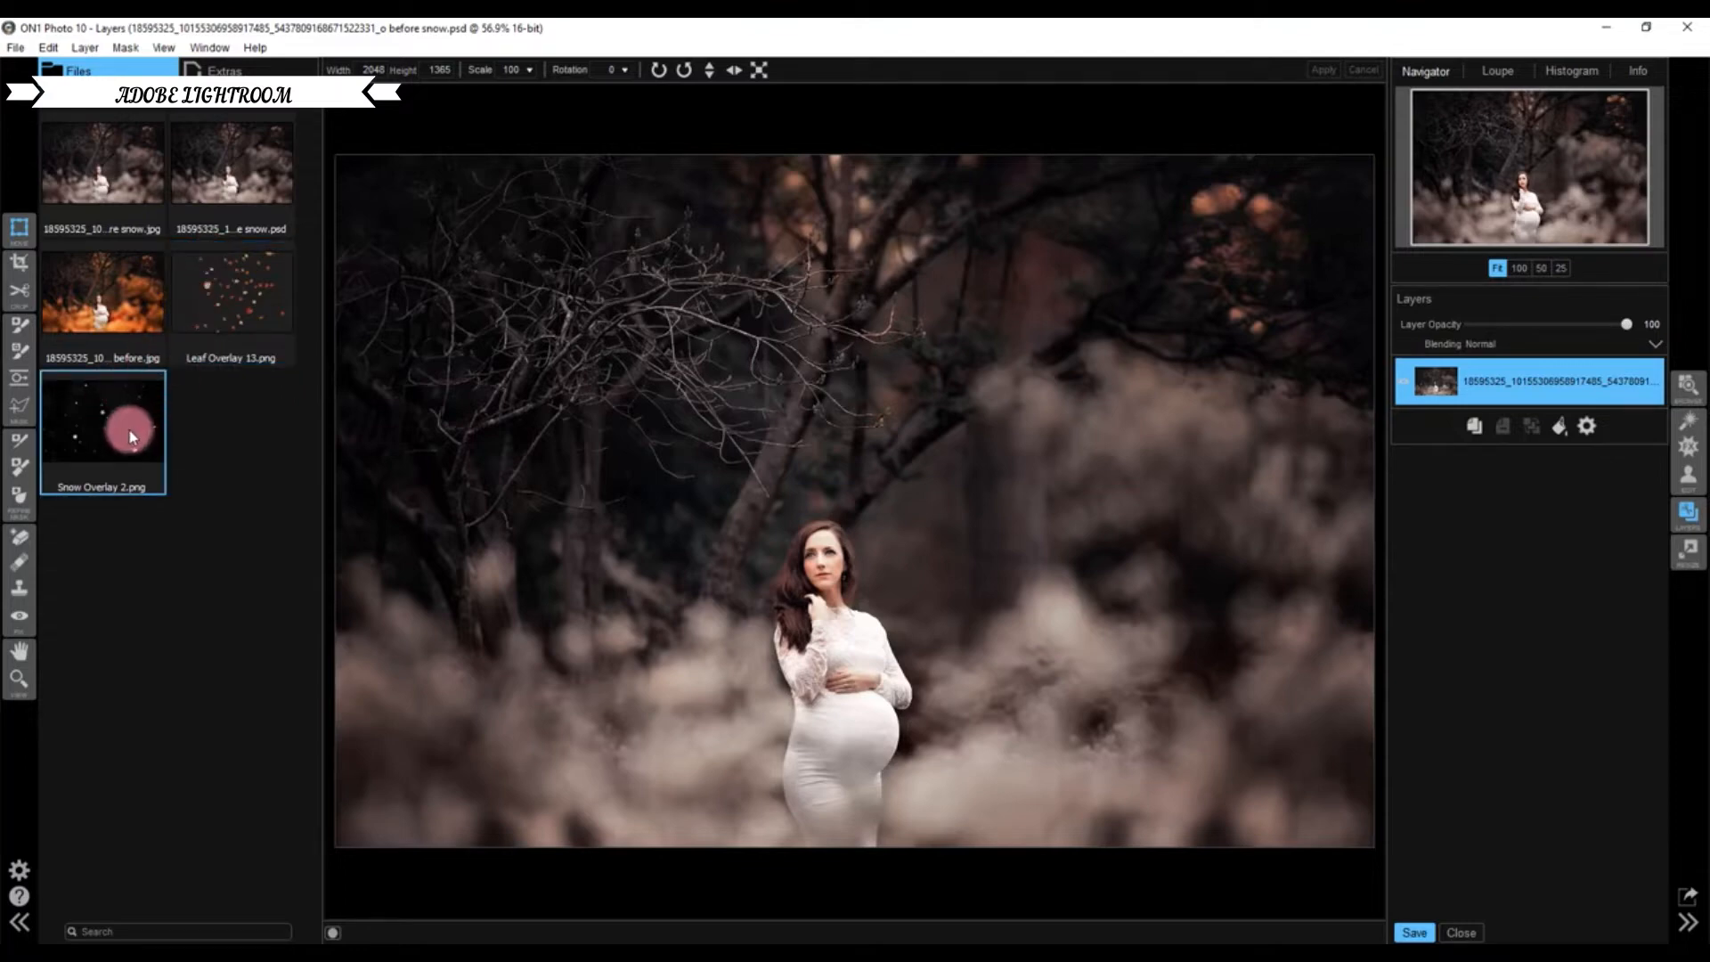
{"action": "left_click", "coordinate": [248, 107]}
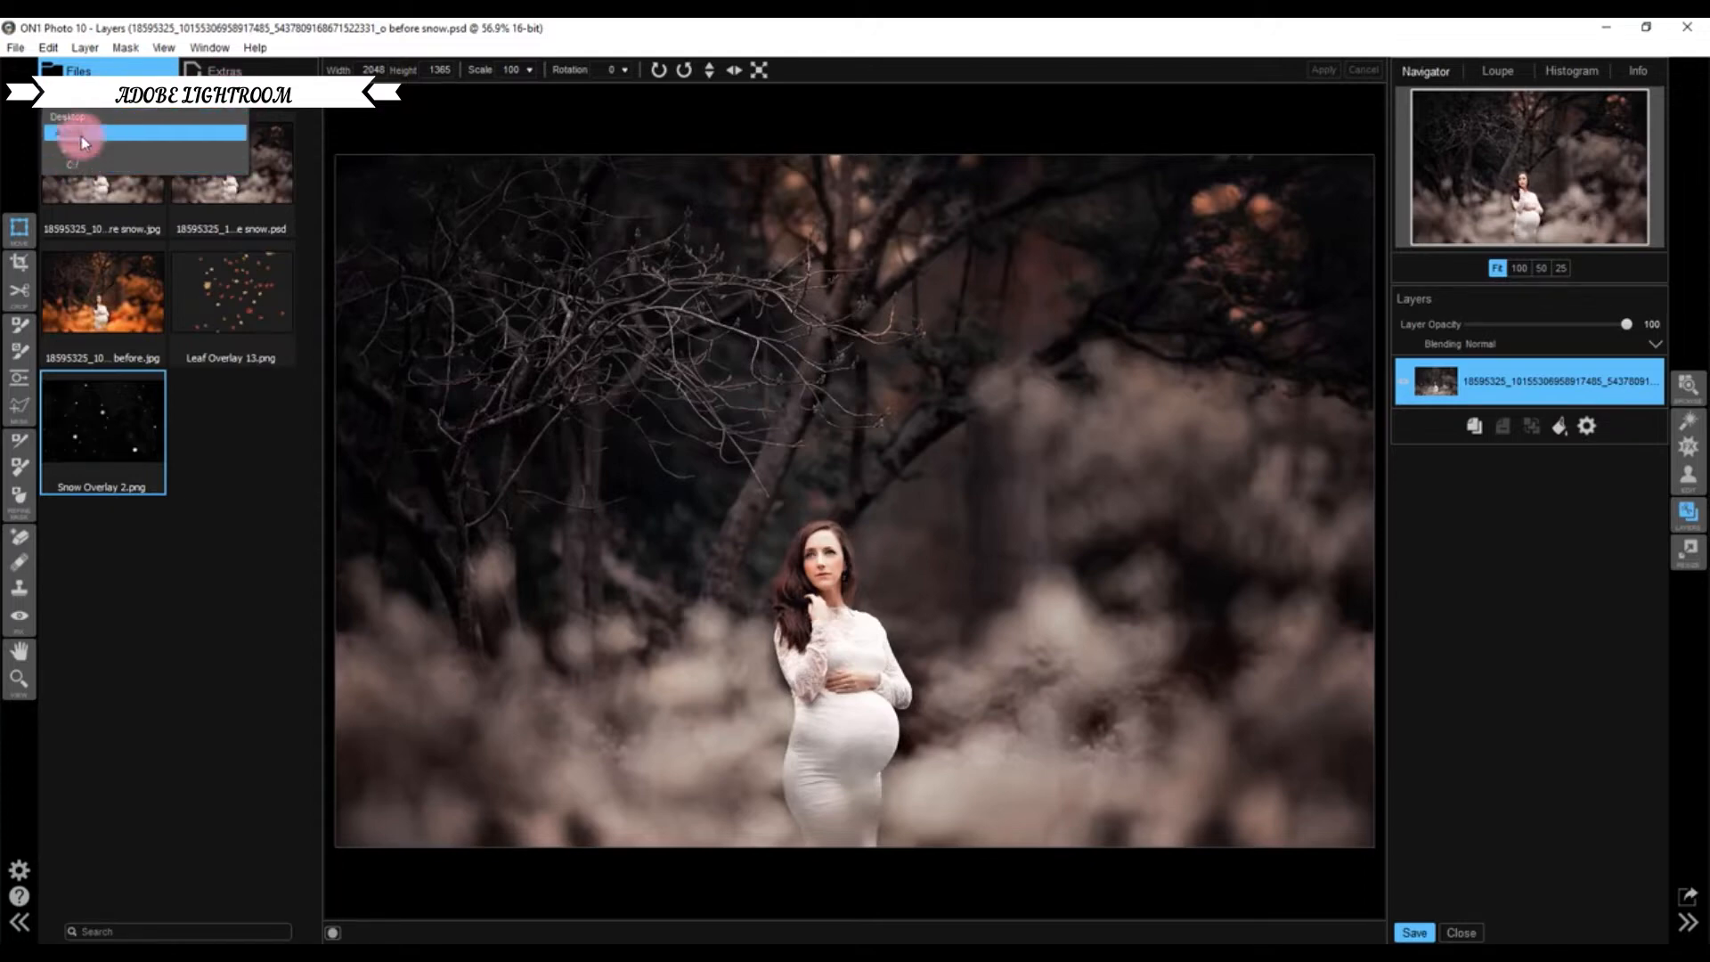
{"action": "left_click", "coordinate": [221, 408]}
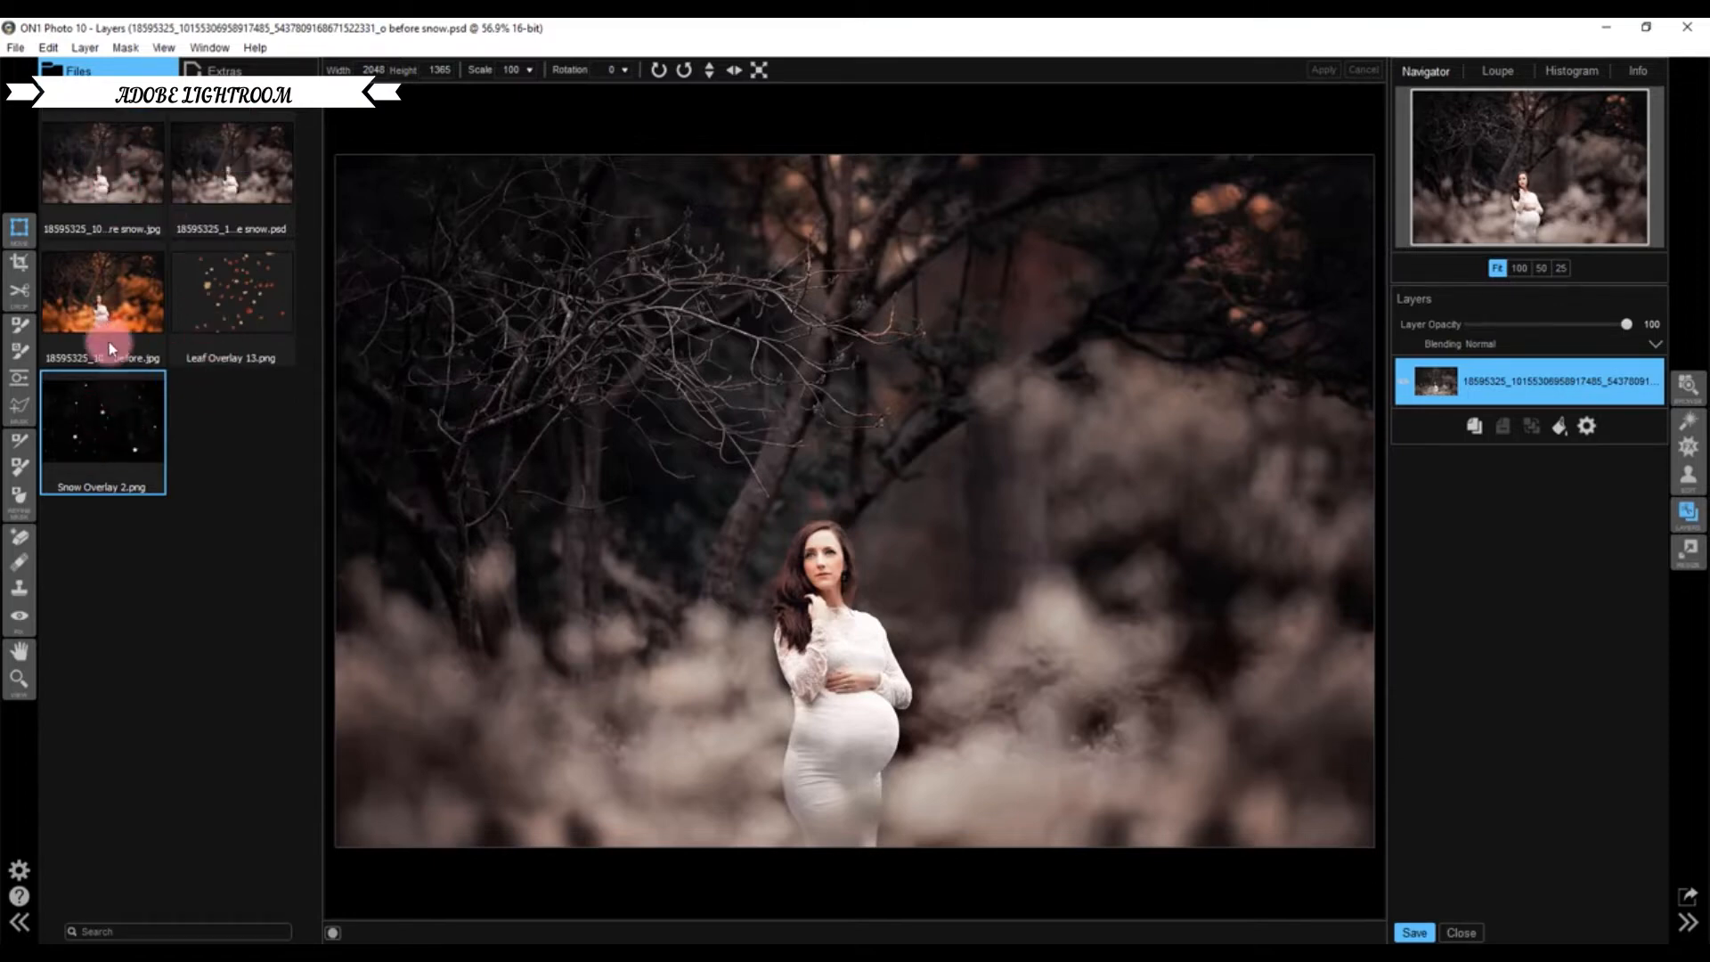
Add Snow Overlay 2.png to the open portrait as a layer and check it against the photo beneath
{"action": "left_click_drag", "start_coordinate": [103, 420], "coordinate": [704, 463]}
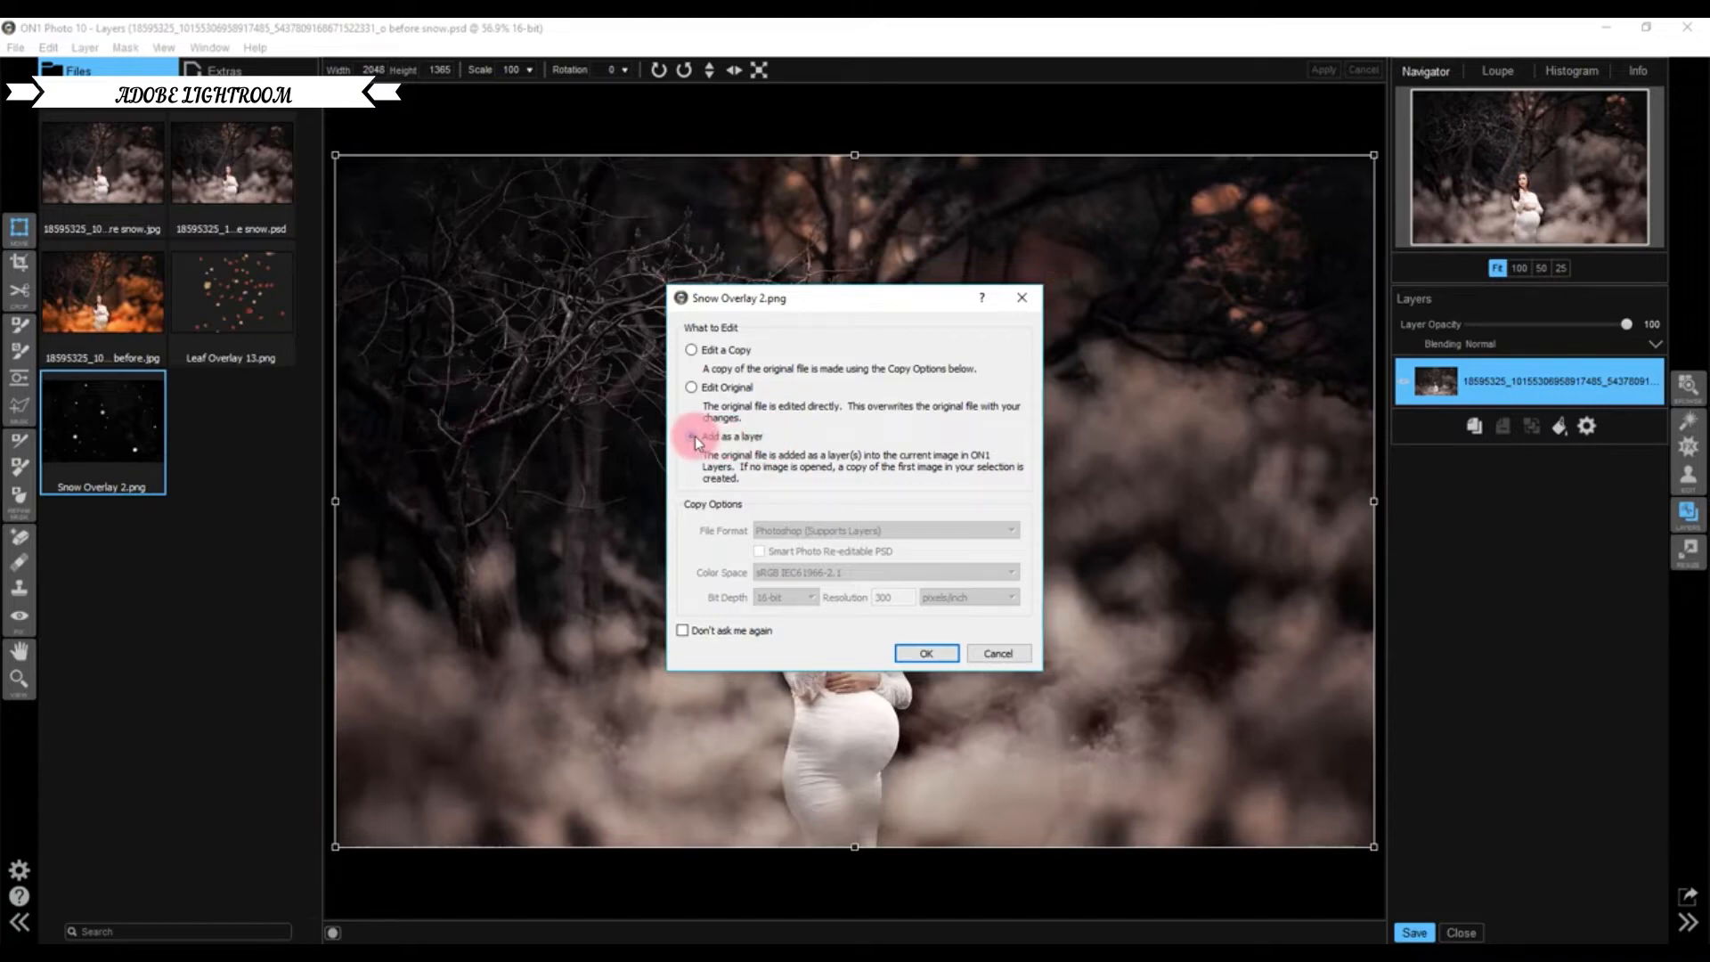
{"action": "left_click", "coordinate": [931, 652]}
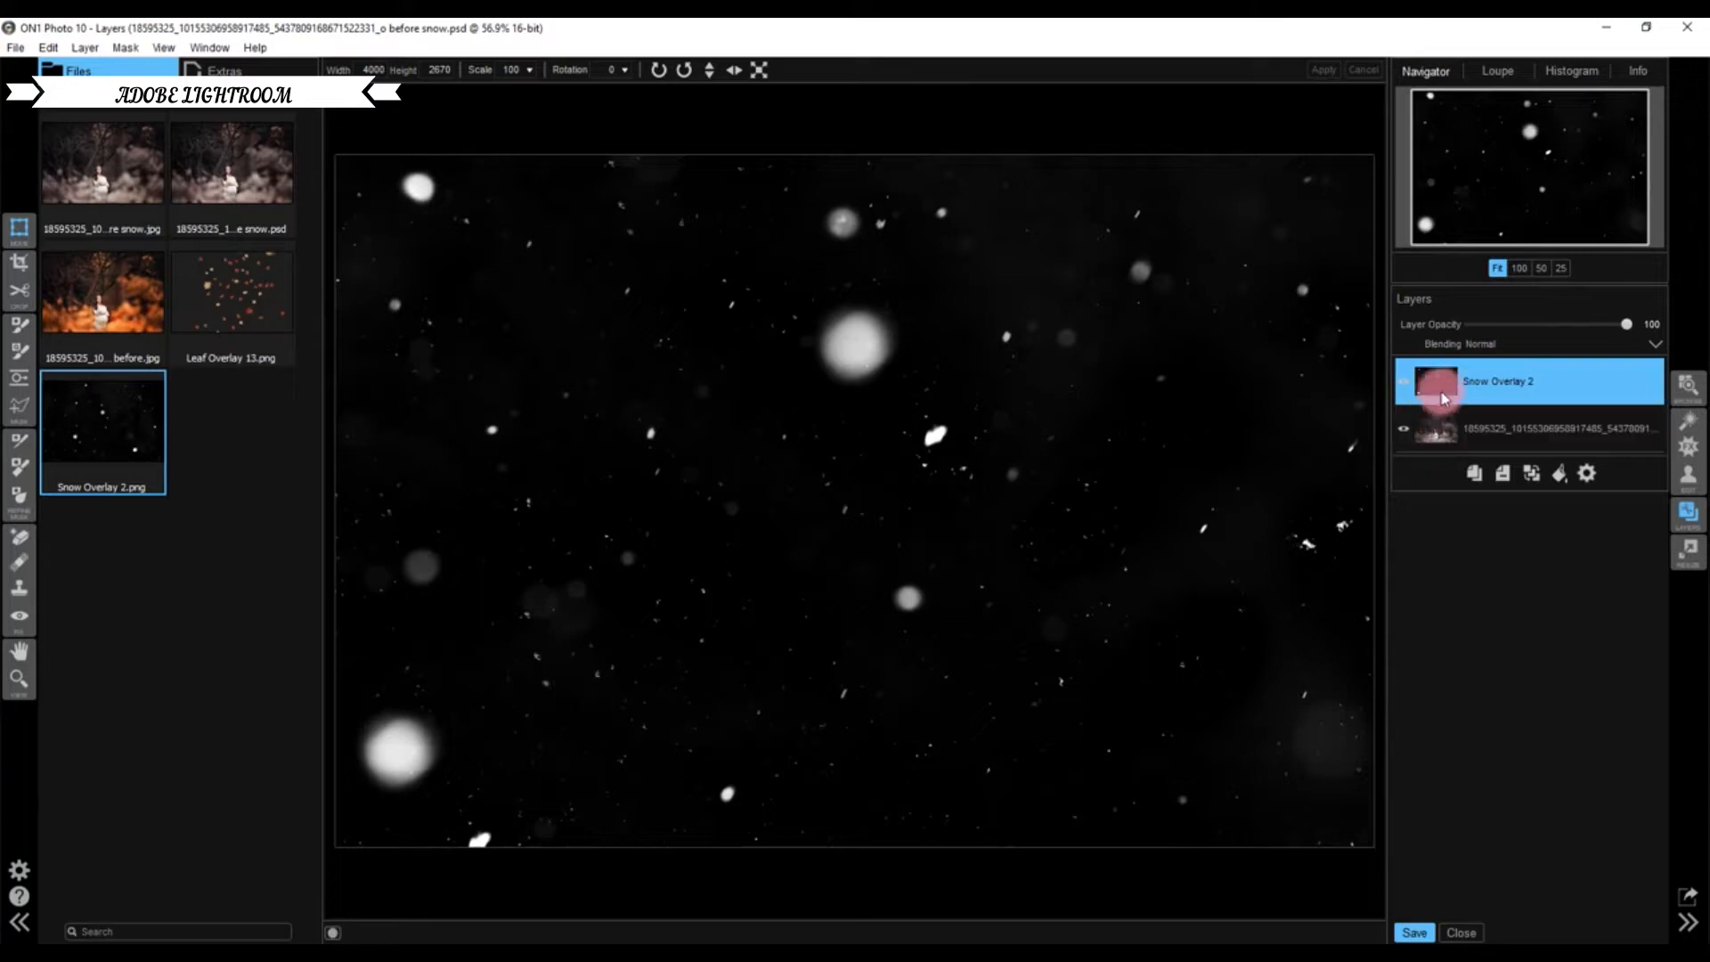
{"action": "left_click", "coordinate": [1404, 382]}
{"action": "left_click", "coordinate": [1404, 382]}
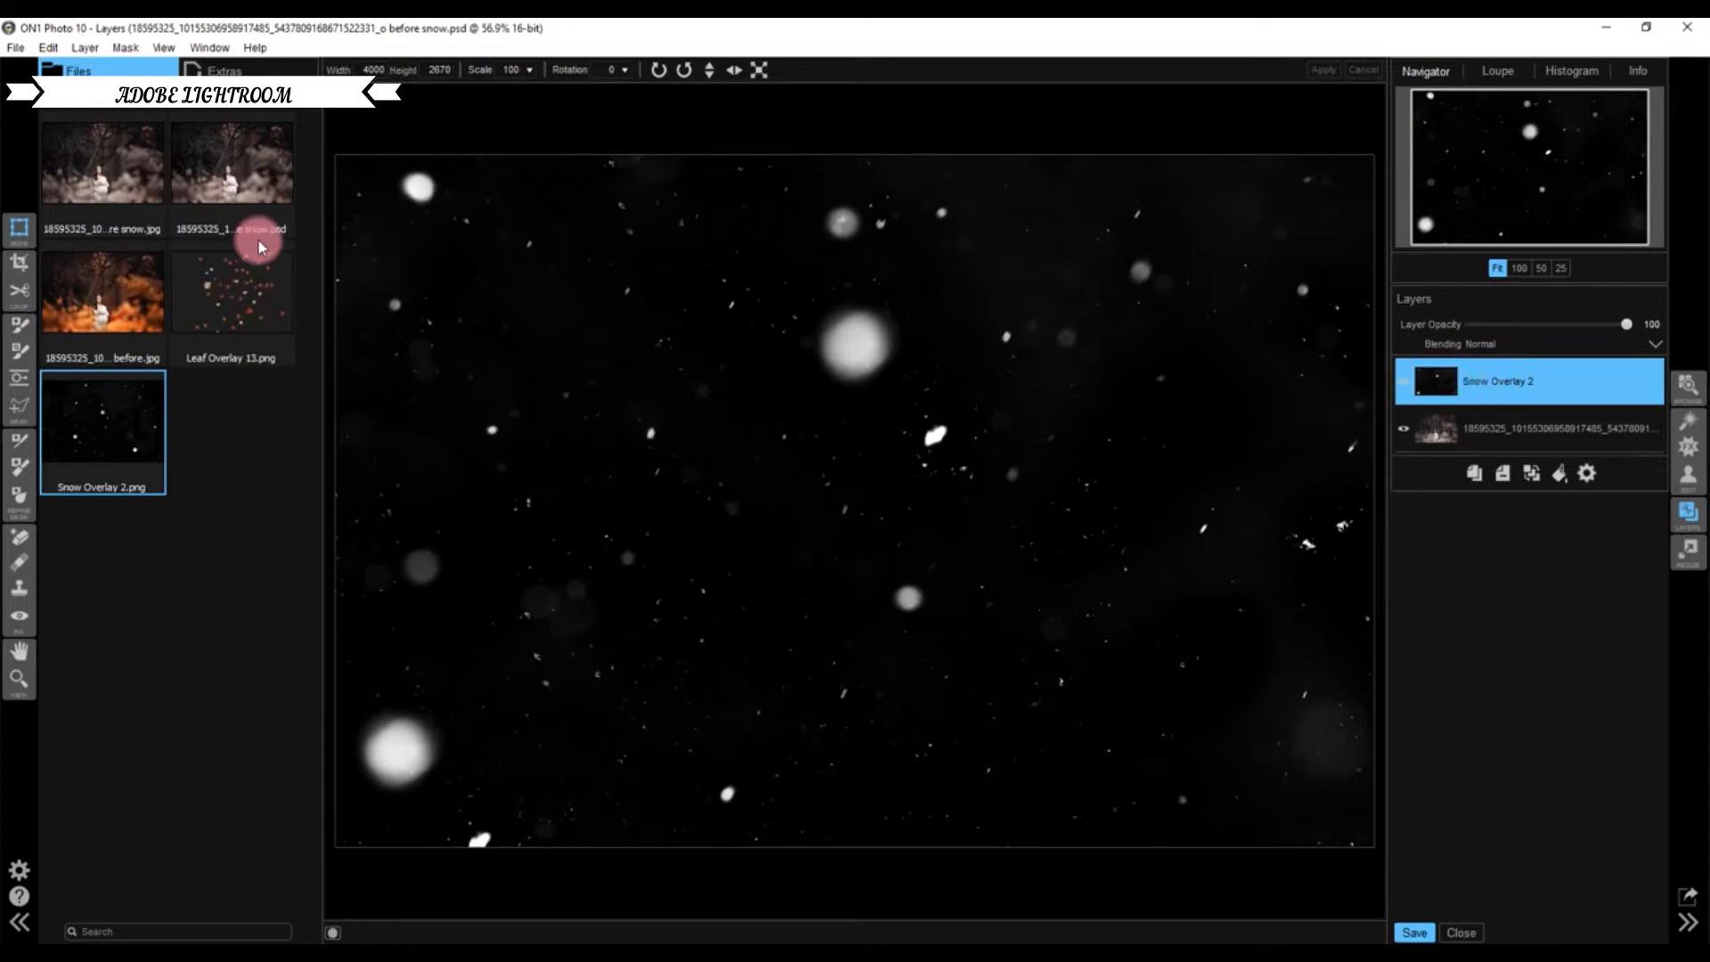
Fit the snow overlay layer to the canvas, enlarge it slightly to about 2057 by 1372, and apply the transform
{"action": "left_click", "coordinate": [18, 260]}
{"action": "left_click", "coordinate": [23, 233]}
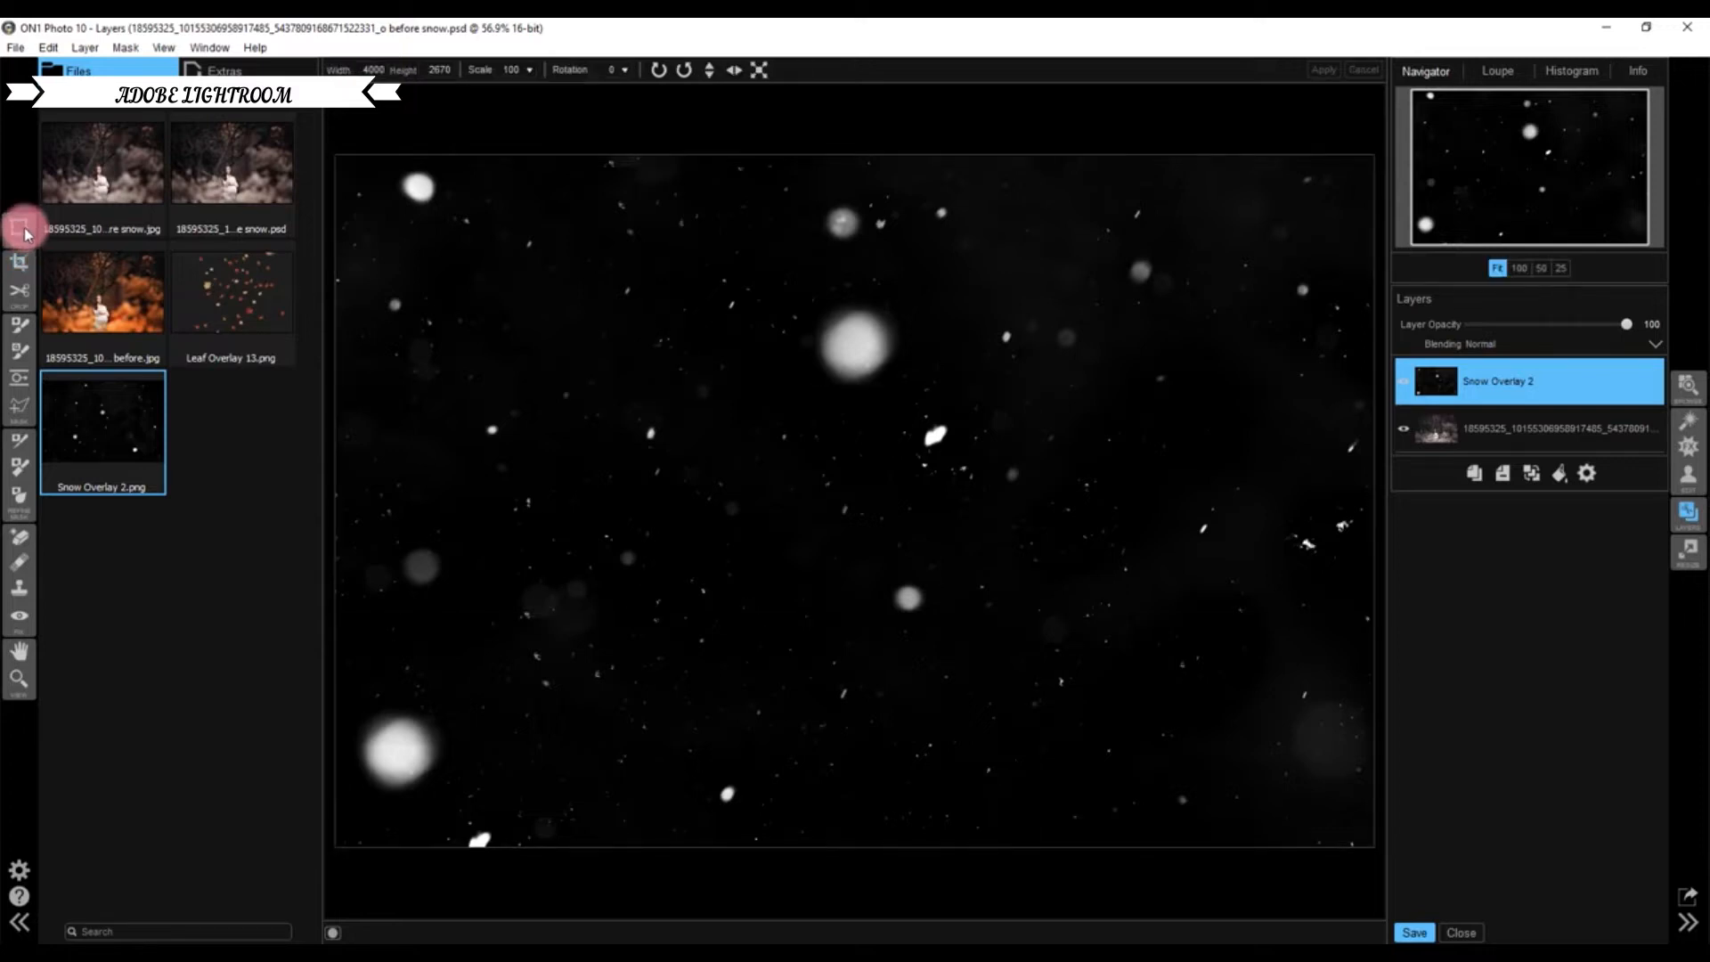
{"action": "left_click", "coordinate": [759, 72]}
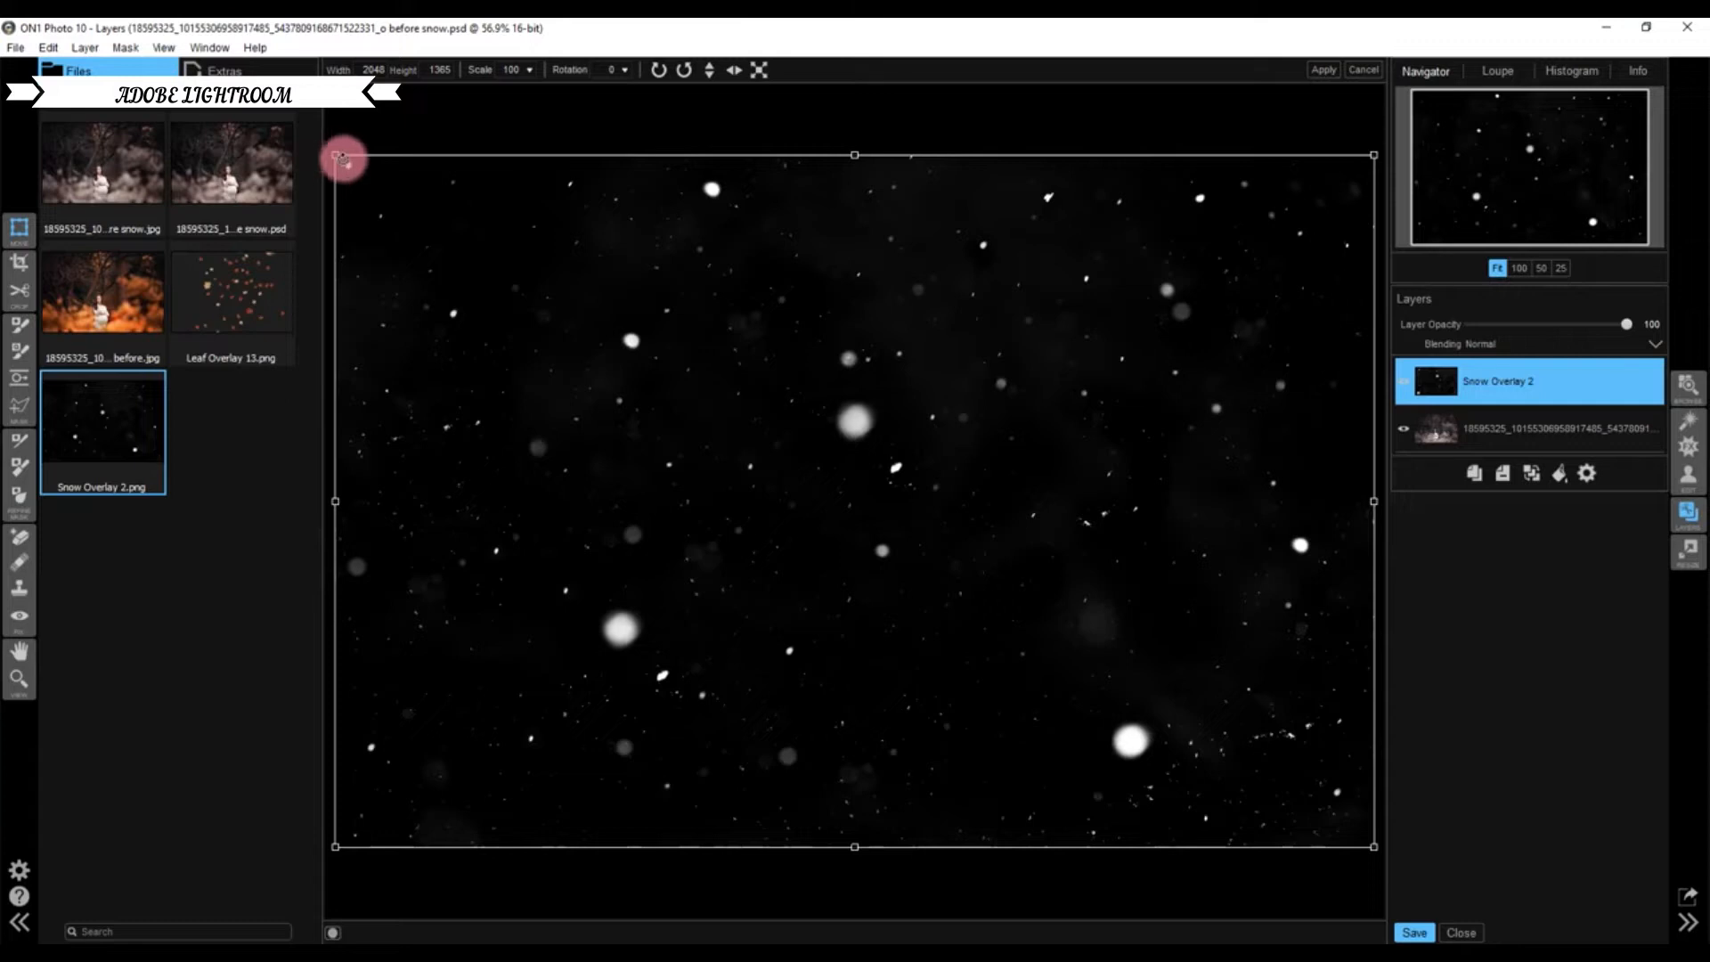
{"action": "mouse_move", "coordinate": [337, 157]}
{"action": "left_mouse_down"}
{"action": "mouse_move", "coordinate": [659, 371]}
{"action": "mouse_move", "coordinate": [847, 457]}
{"action": "mouse_move", "coordinate": [267, 147]}
{"action": "mouse_move", "coordinate": [172, 122]}
{"action": "mouse_move", "coordinate": [401, 210]}
{"action": "mouse_move", "coordinate": [327, 168]}
{"action": "left_mouse_up"}
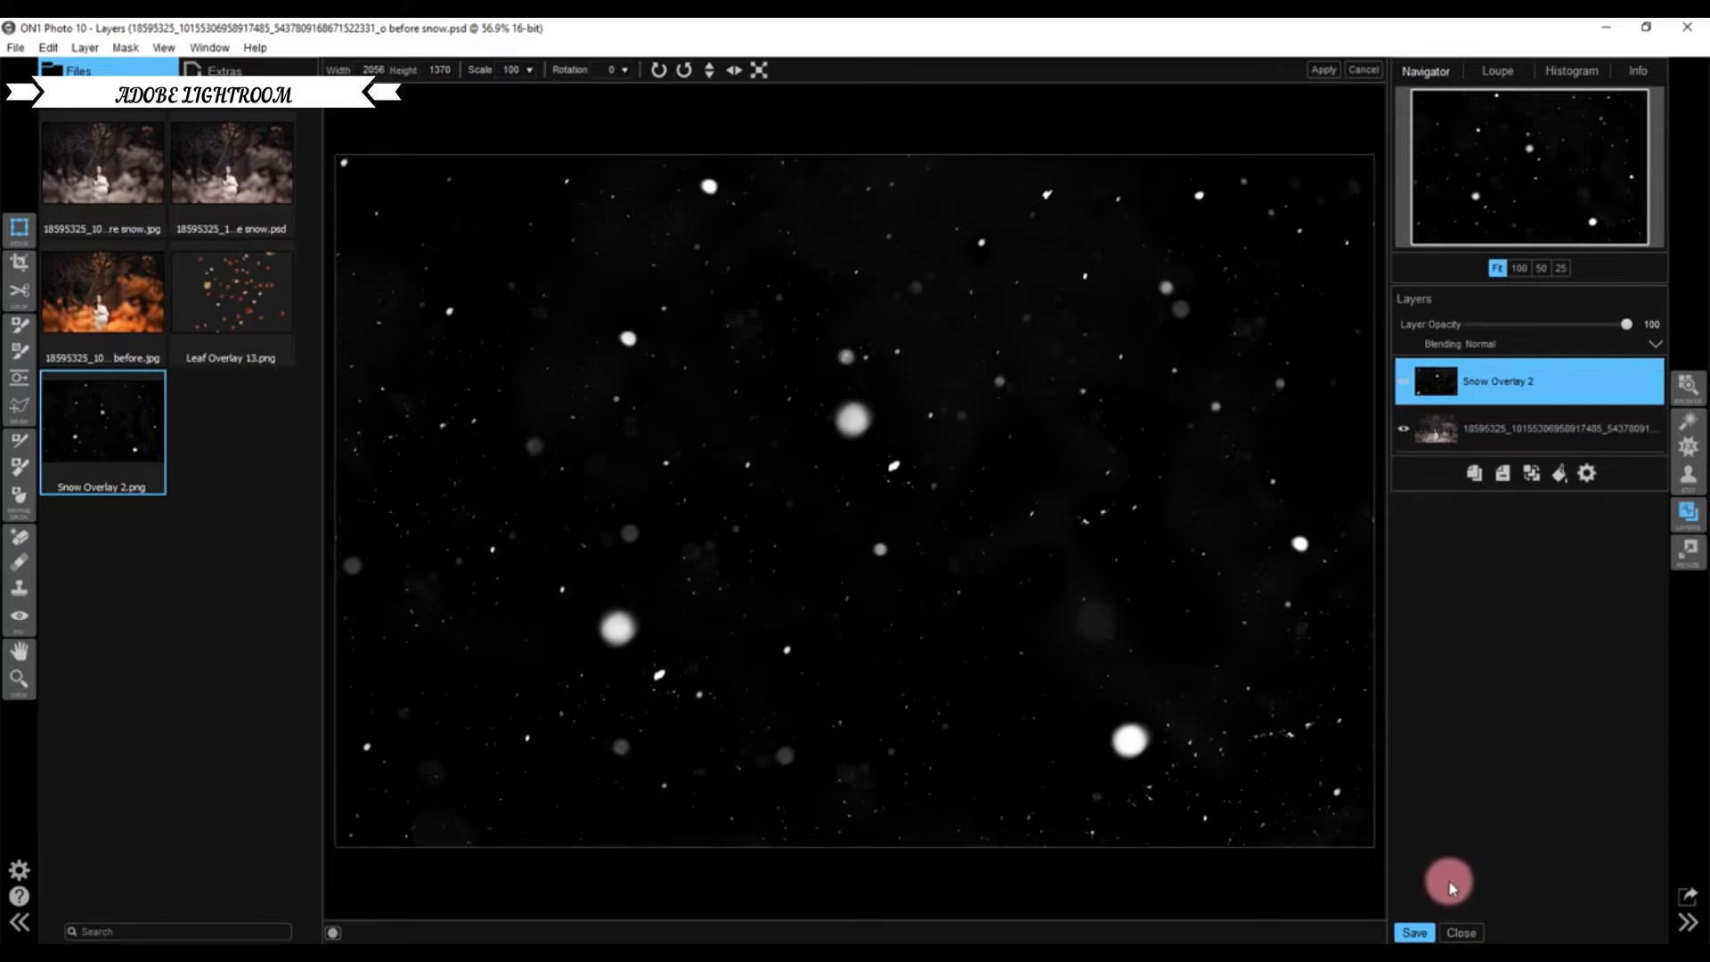
{"action": "left_click", "coordinate": [1414, 930]}
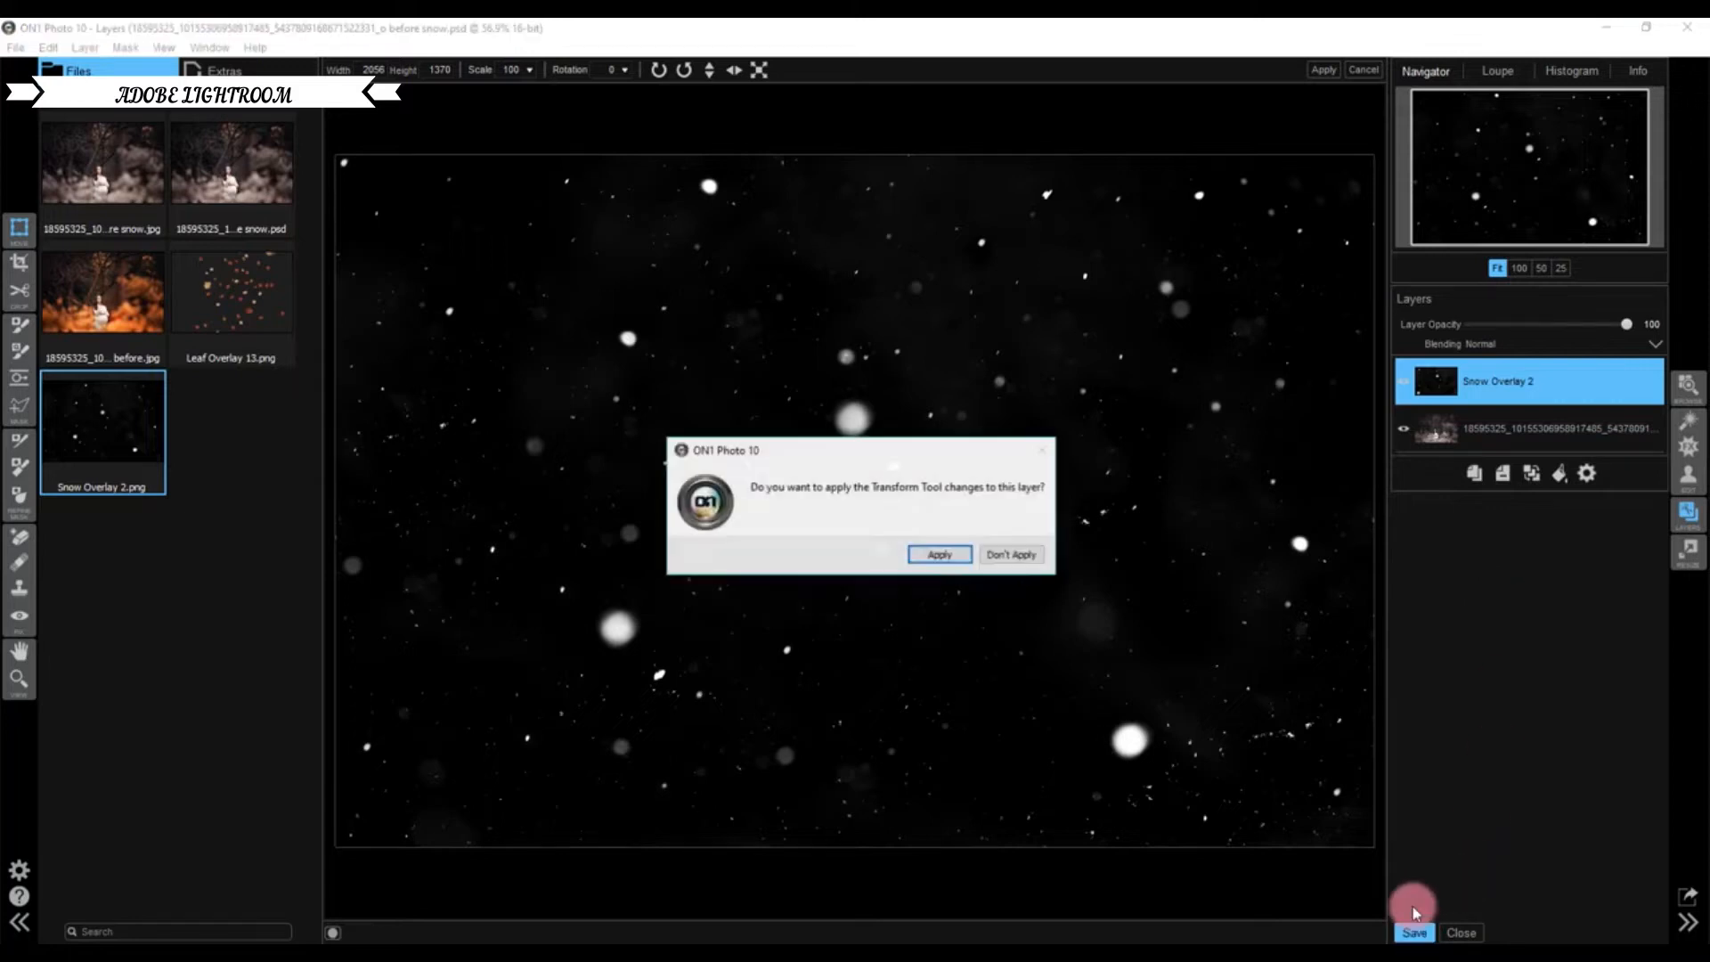
{"action": "left_click", "coordinate": [940, 556]}
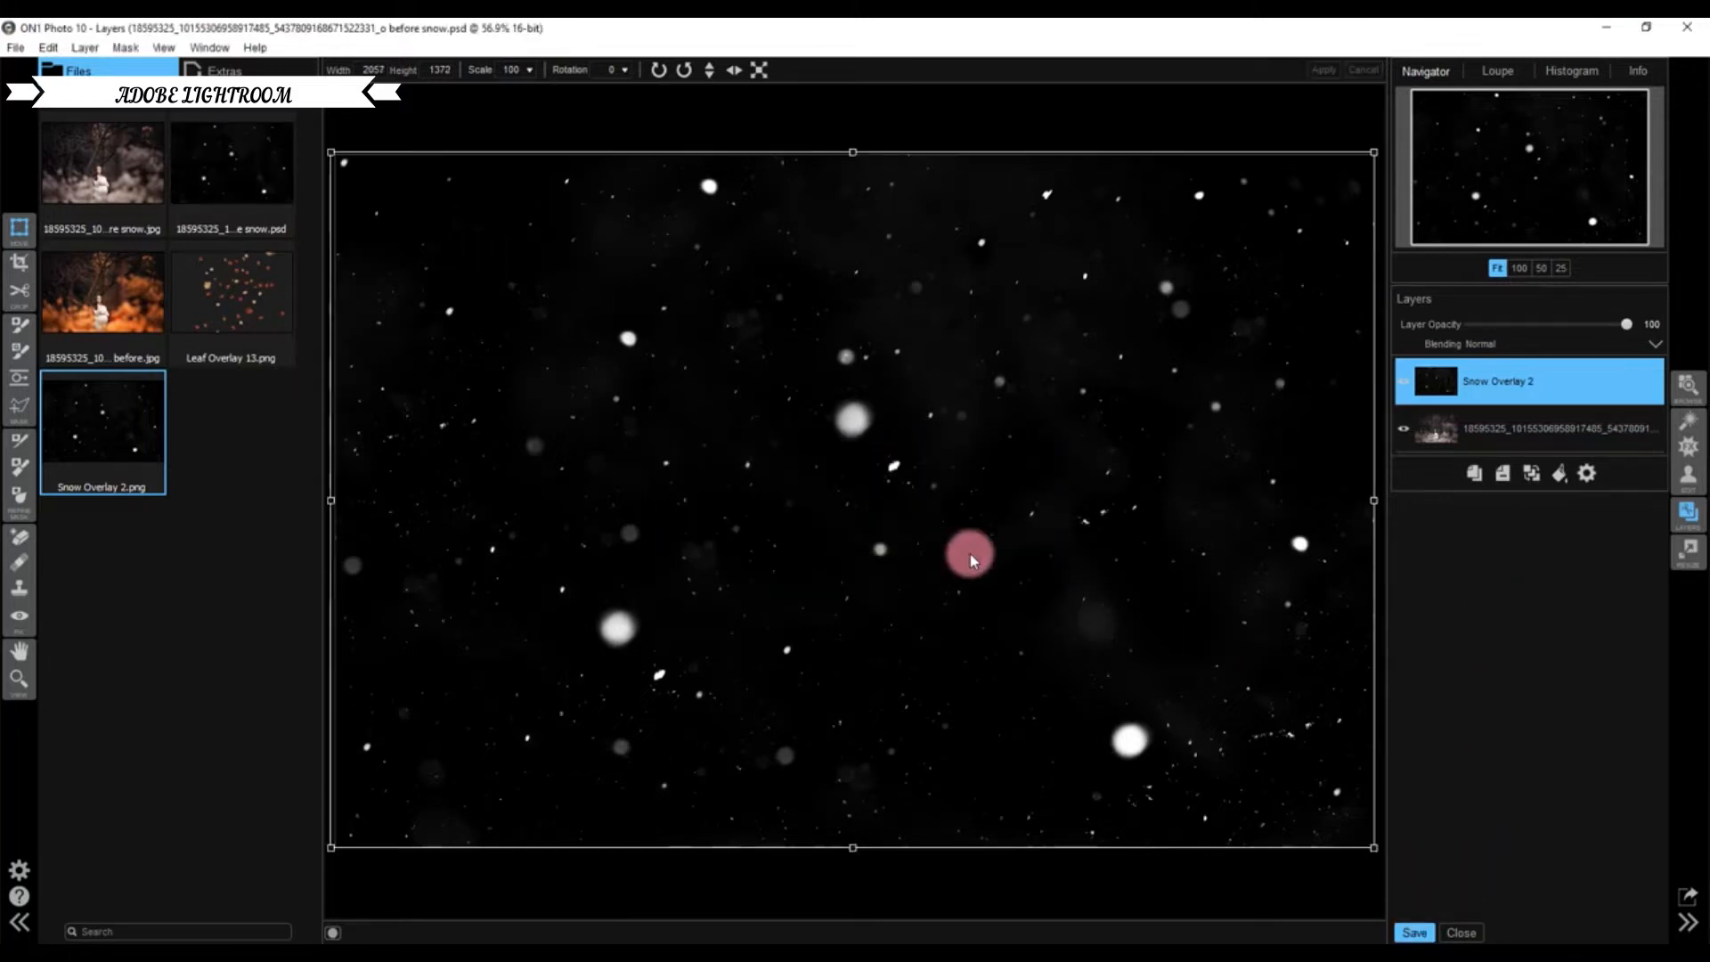
Set the snow overlay layer's blending mode to Screen at 100 opacity and compare the photo with and without it
{"action": "mouse_move", "coordinate": [1621, 328]}
{"action": "left_mouse_down"}
{"action": "mouse_move", "coordinate": [1595, 325]}
{"action": "mouse_move", "coordinate": [1649, 327]}
{"action": "left_mouse_up"}
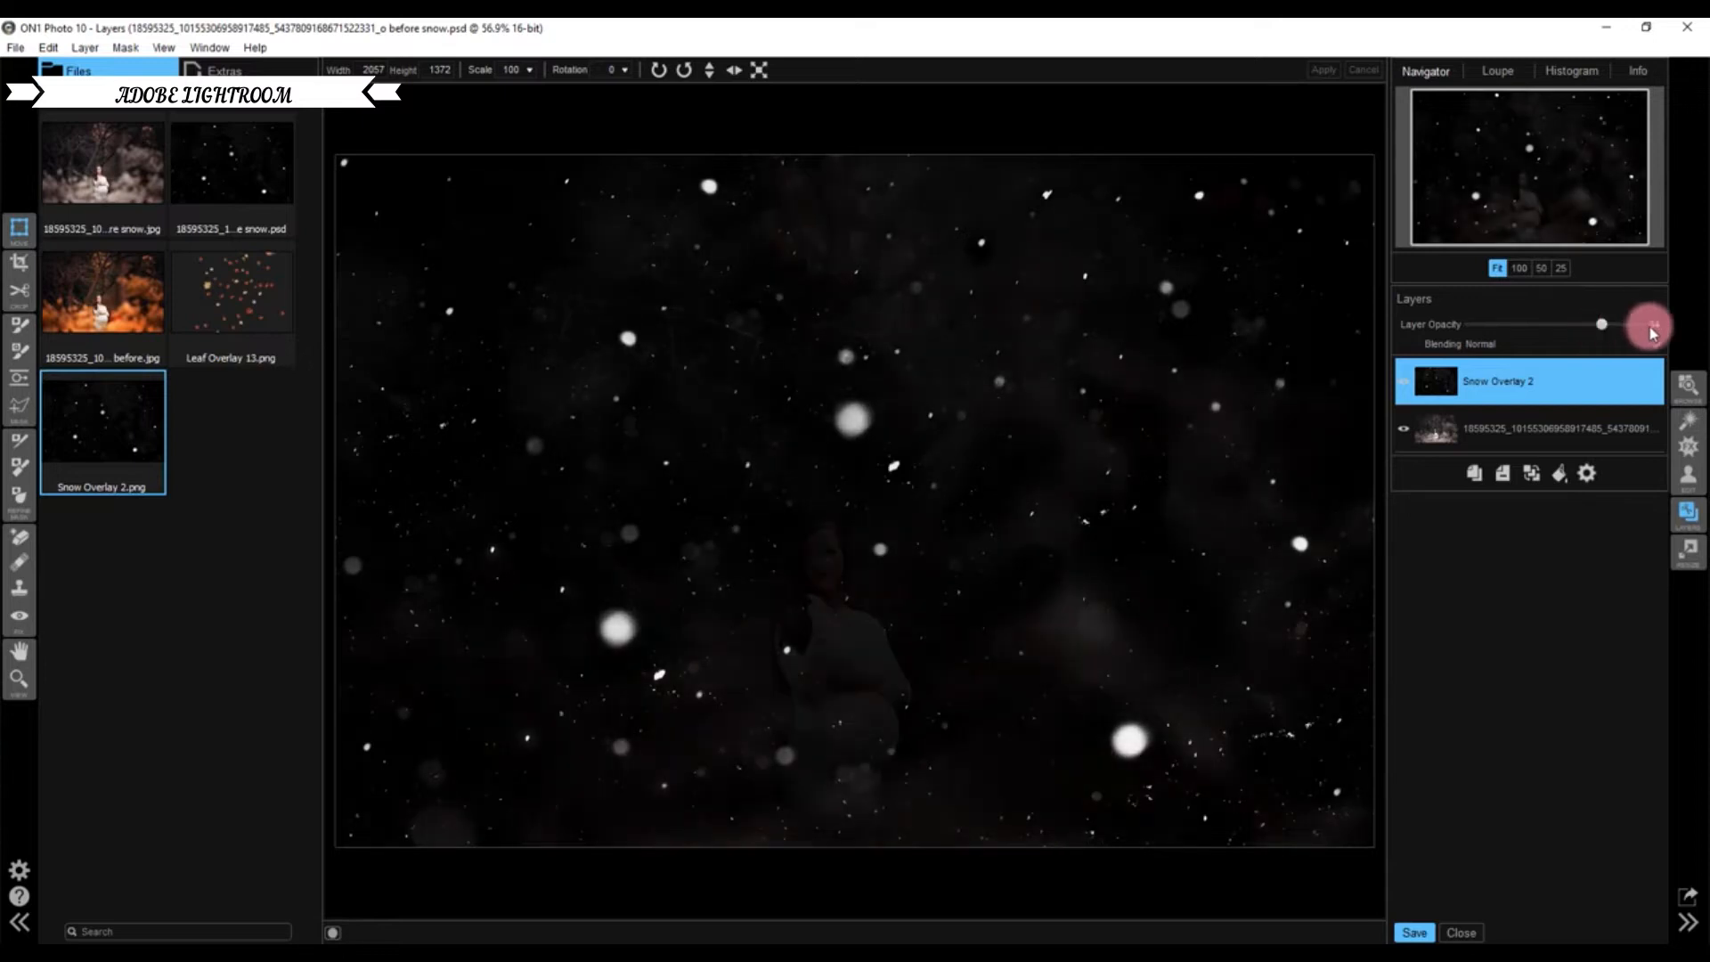
{"action": "mouse_move", "coordinate": [1516, 354]}
{"action": "left_mouse_down"}
{"action": "mouse_move", "coordinate": [1488, 490]}
{"action": "mouse_move", "coordinate": [1498, 360]}
{"action": "left_mouse_up"}
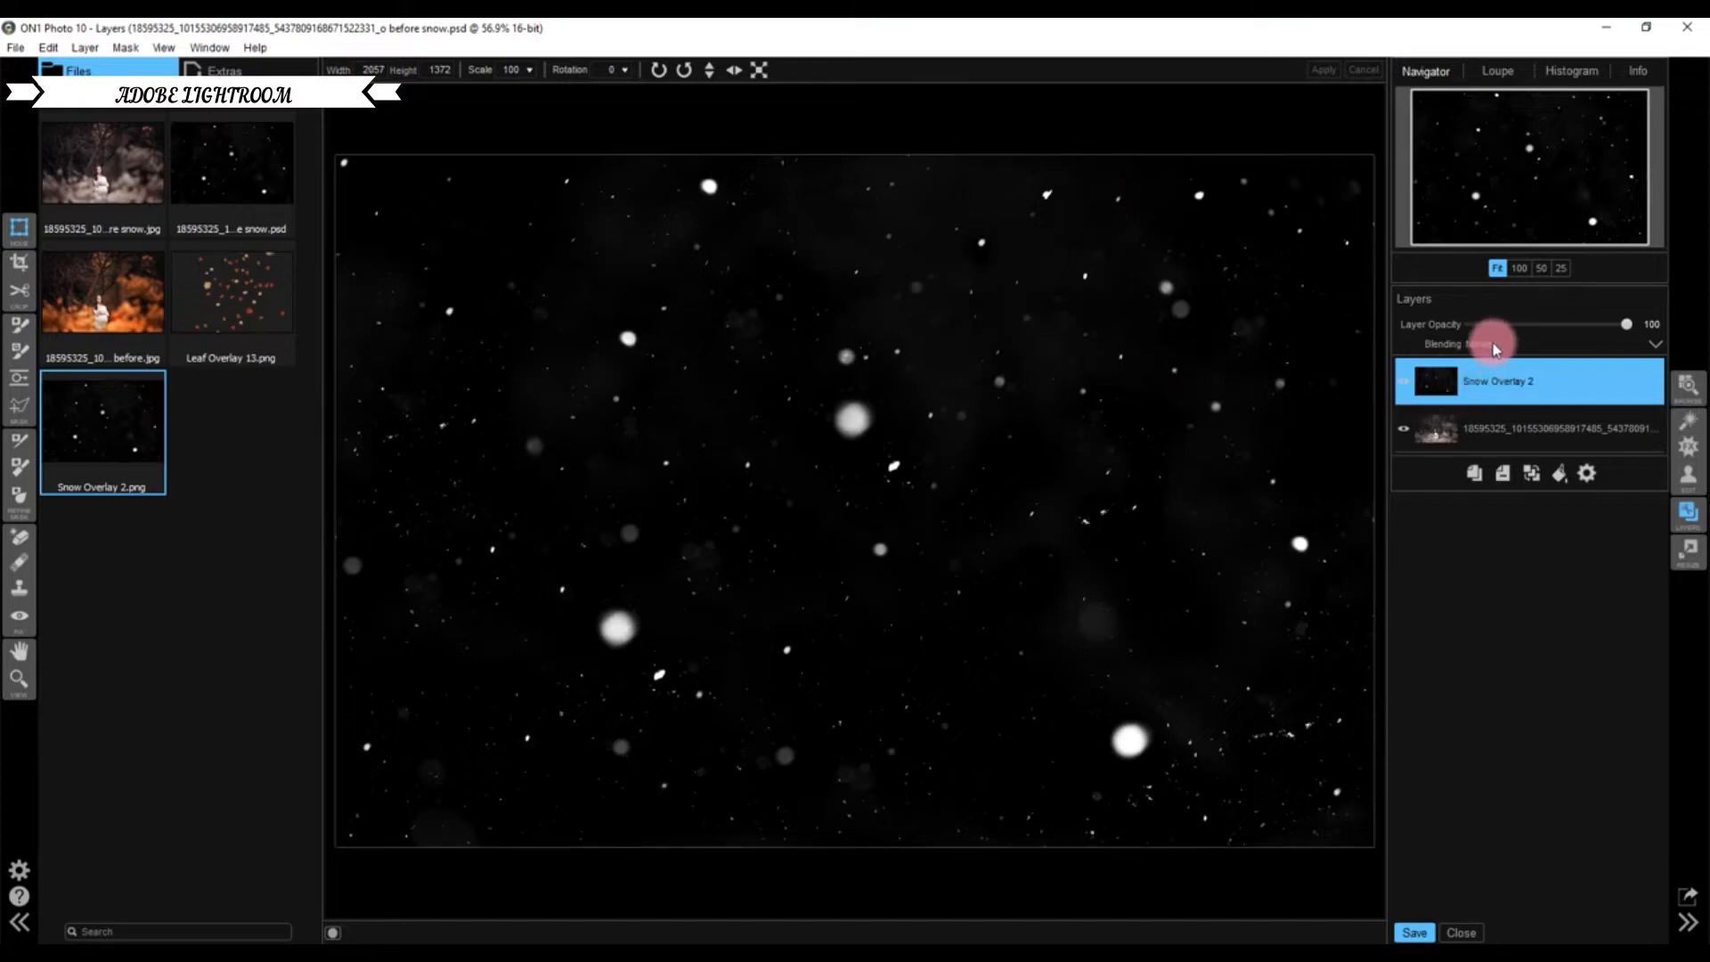
{"action": "left_click", "coordinate": [1589, 344]}
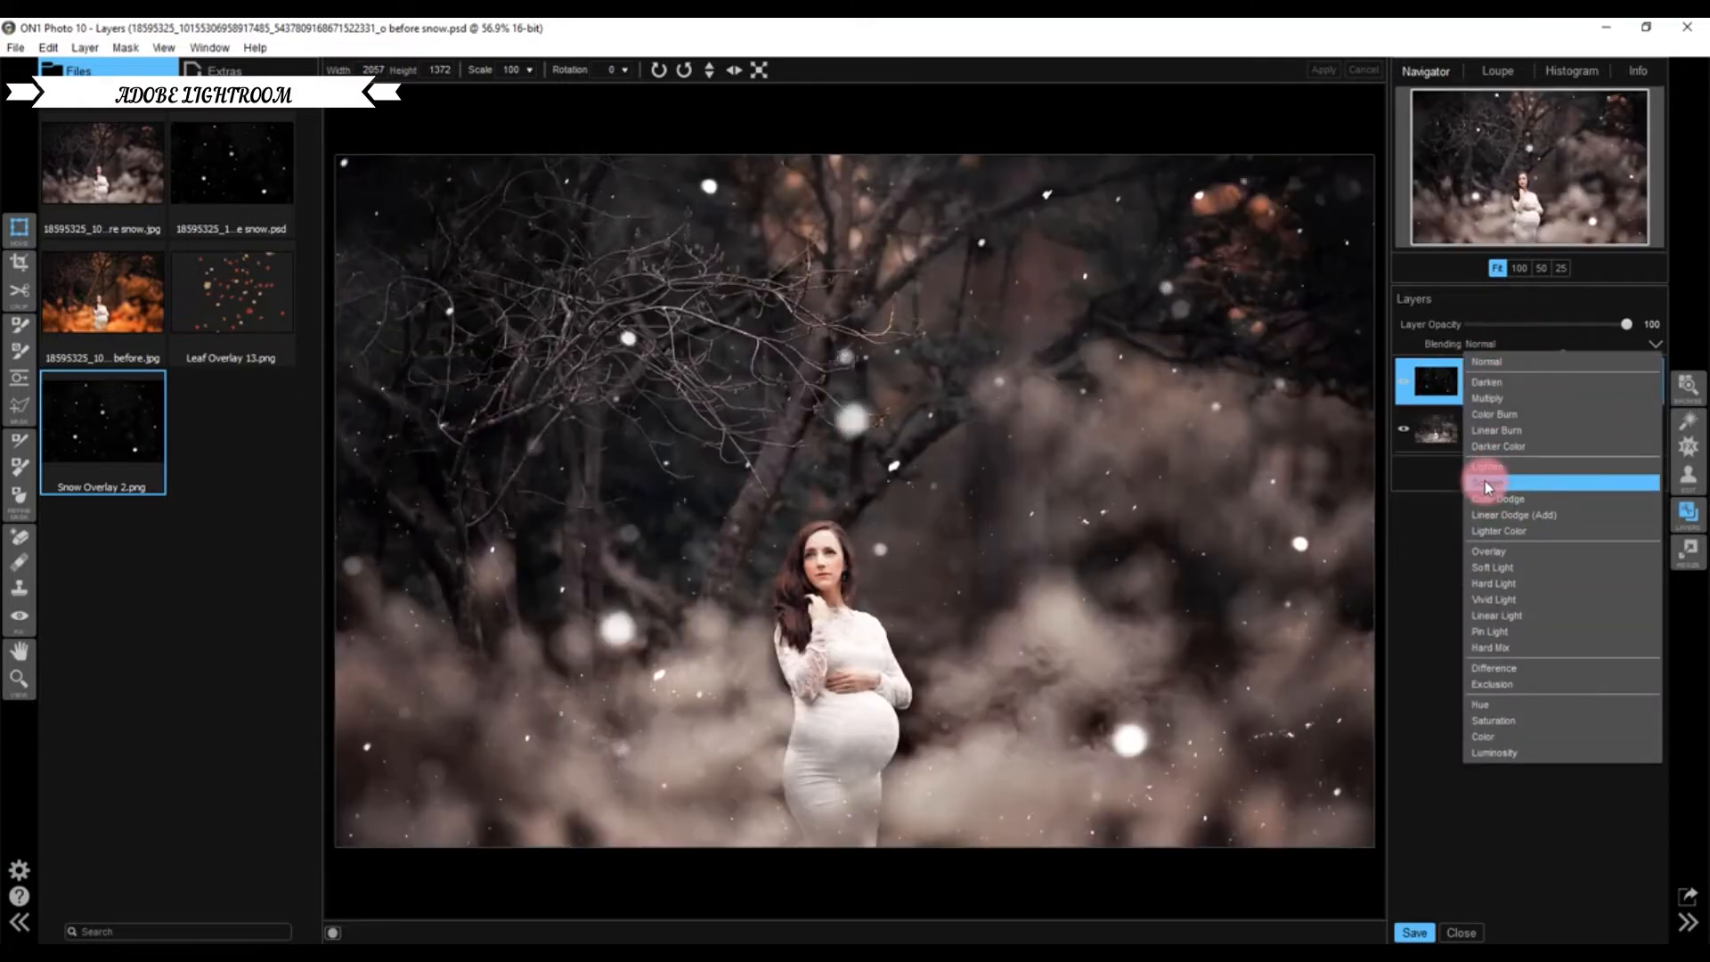
{"action": "left_click", "coordinate": [1484, 481]}
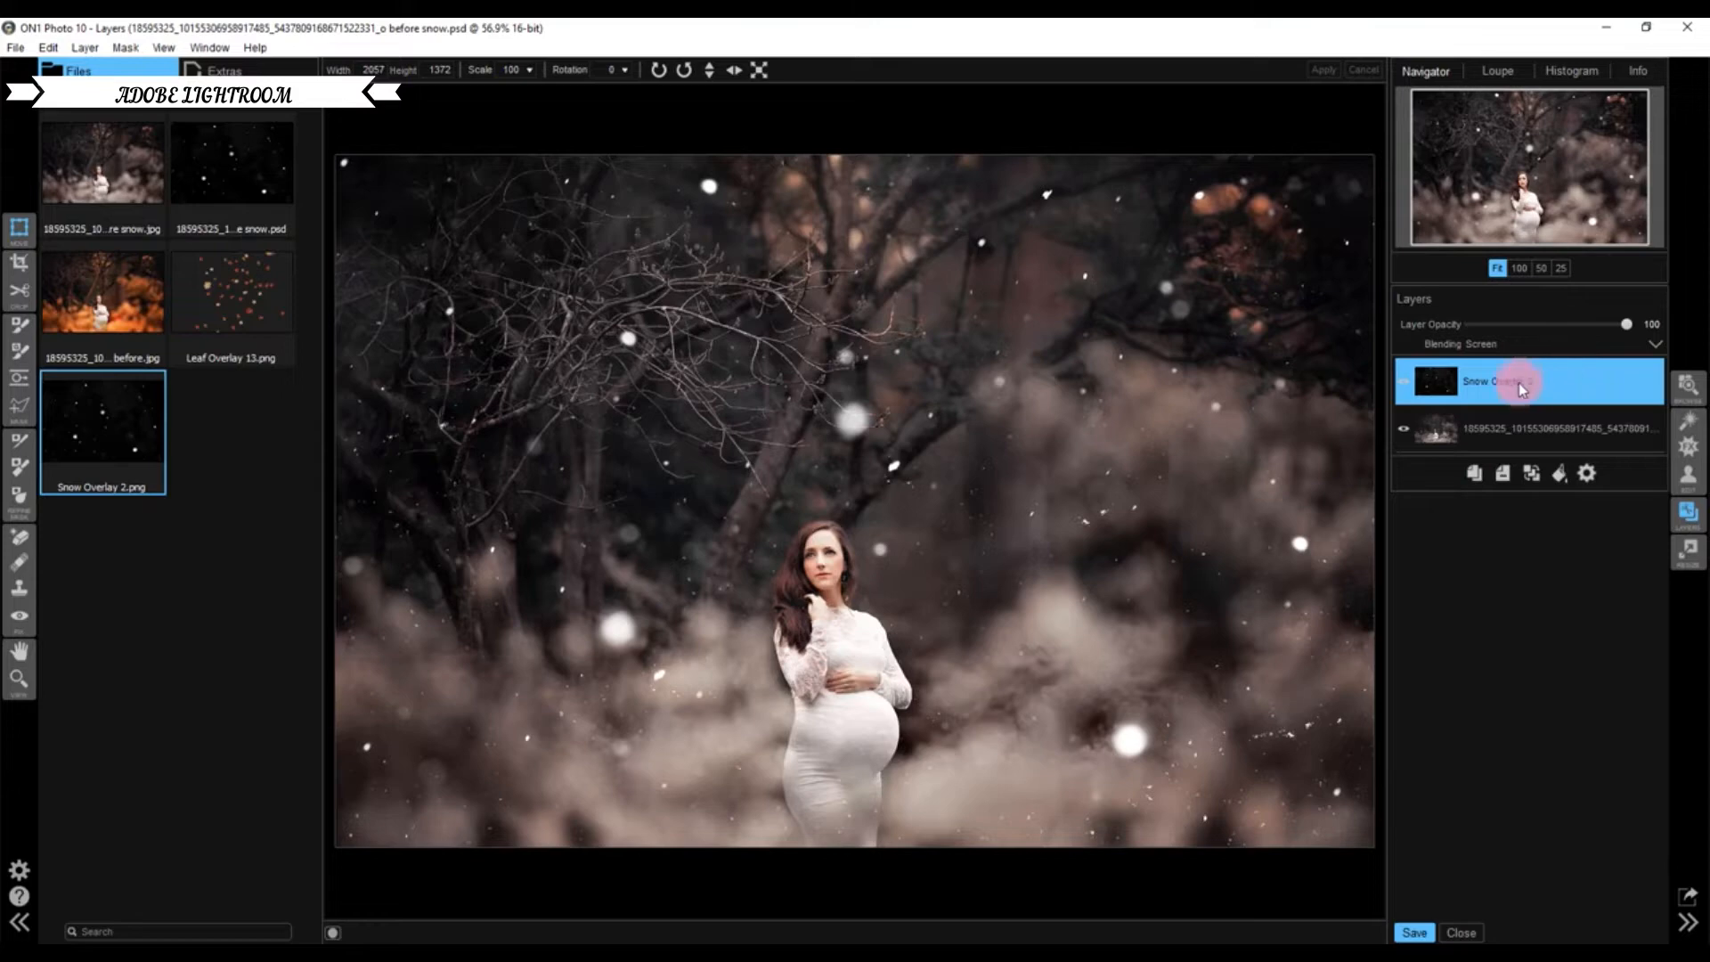
{"action": "left_click", "coordinate": [1402, 383]}
{"action": "left_click", "coordinate": [1404, 387]}
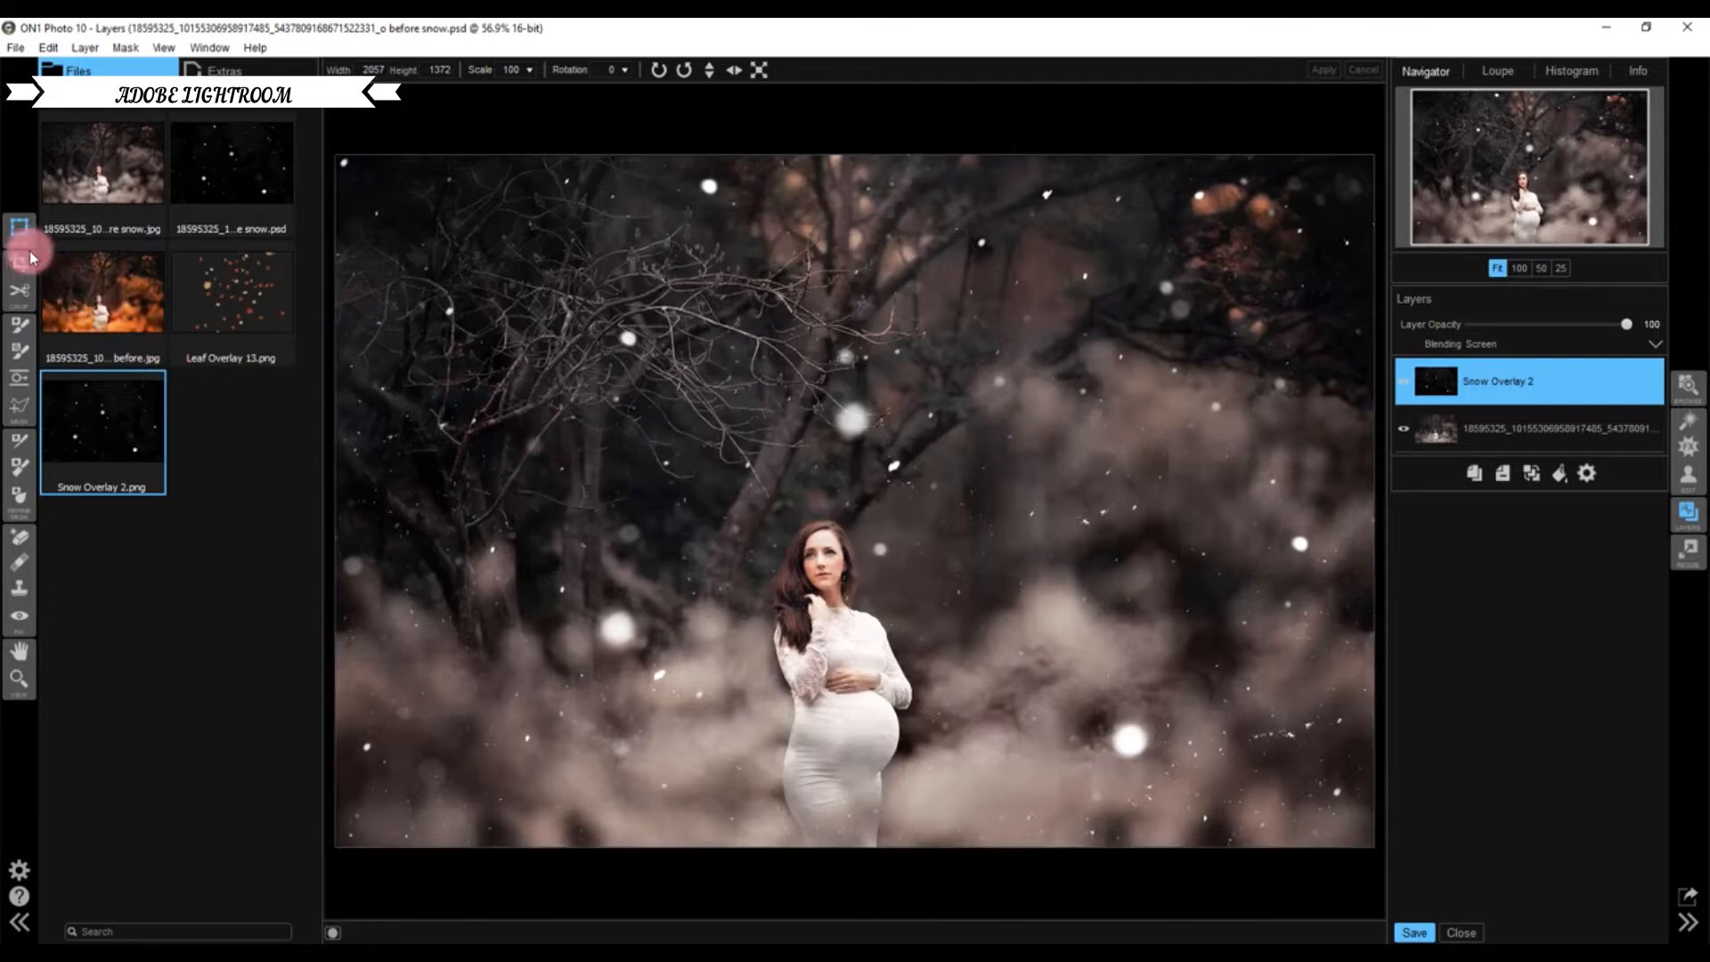
Set up the Masking Brush in Paint Out mode with its opacity at 44
{"action": "left_click", "coordinate": [17, 328]}
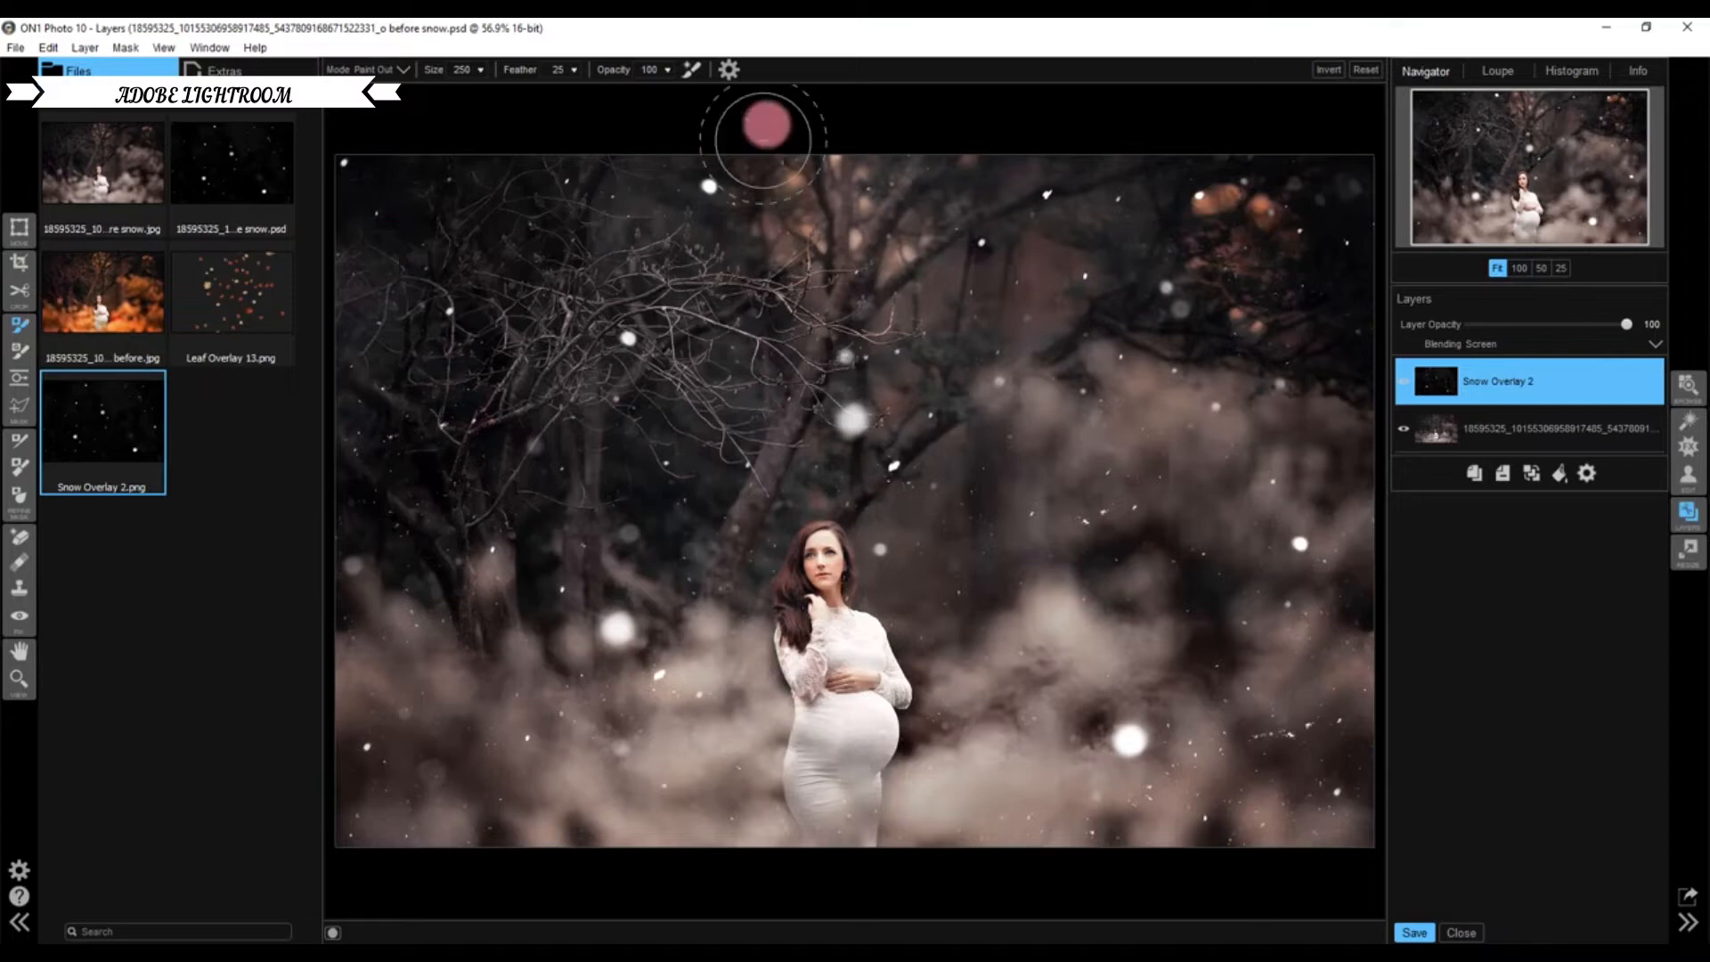
{"action": "left_click", "coordinate": [731, 73]}
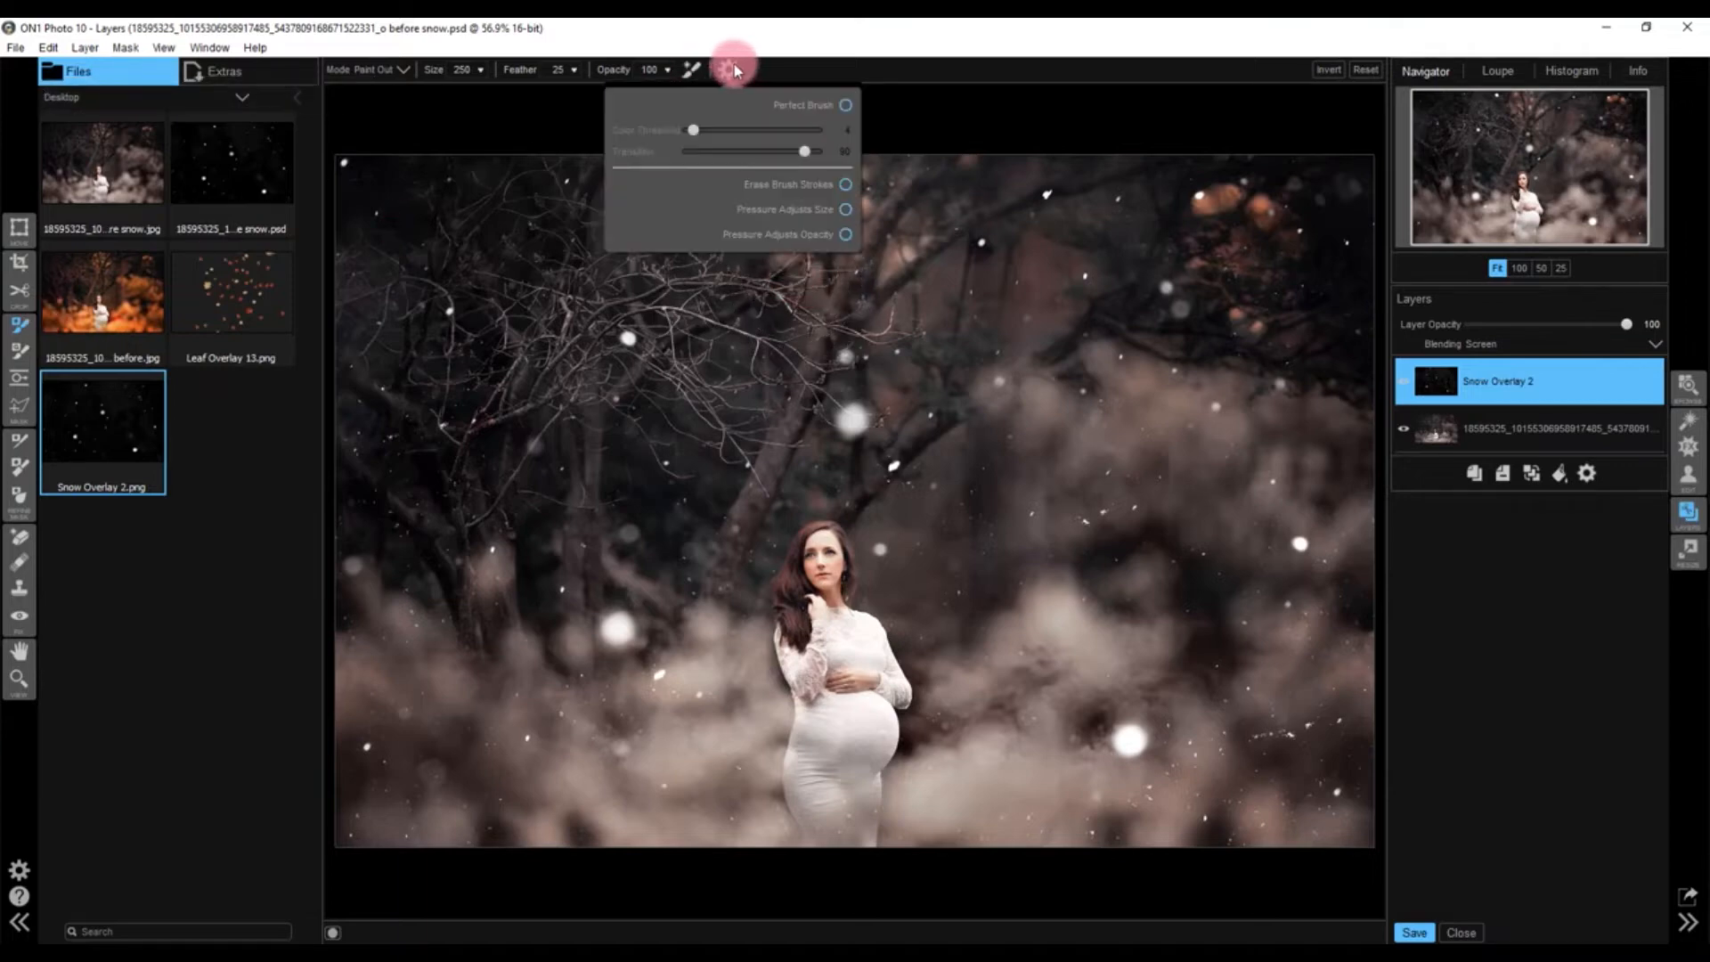
{"action": "left_click", "coordinate": [730, 71]}
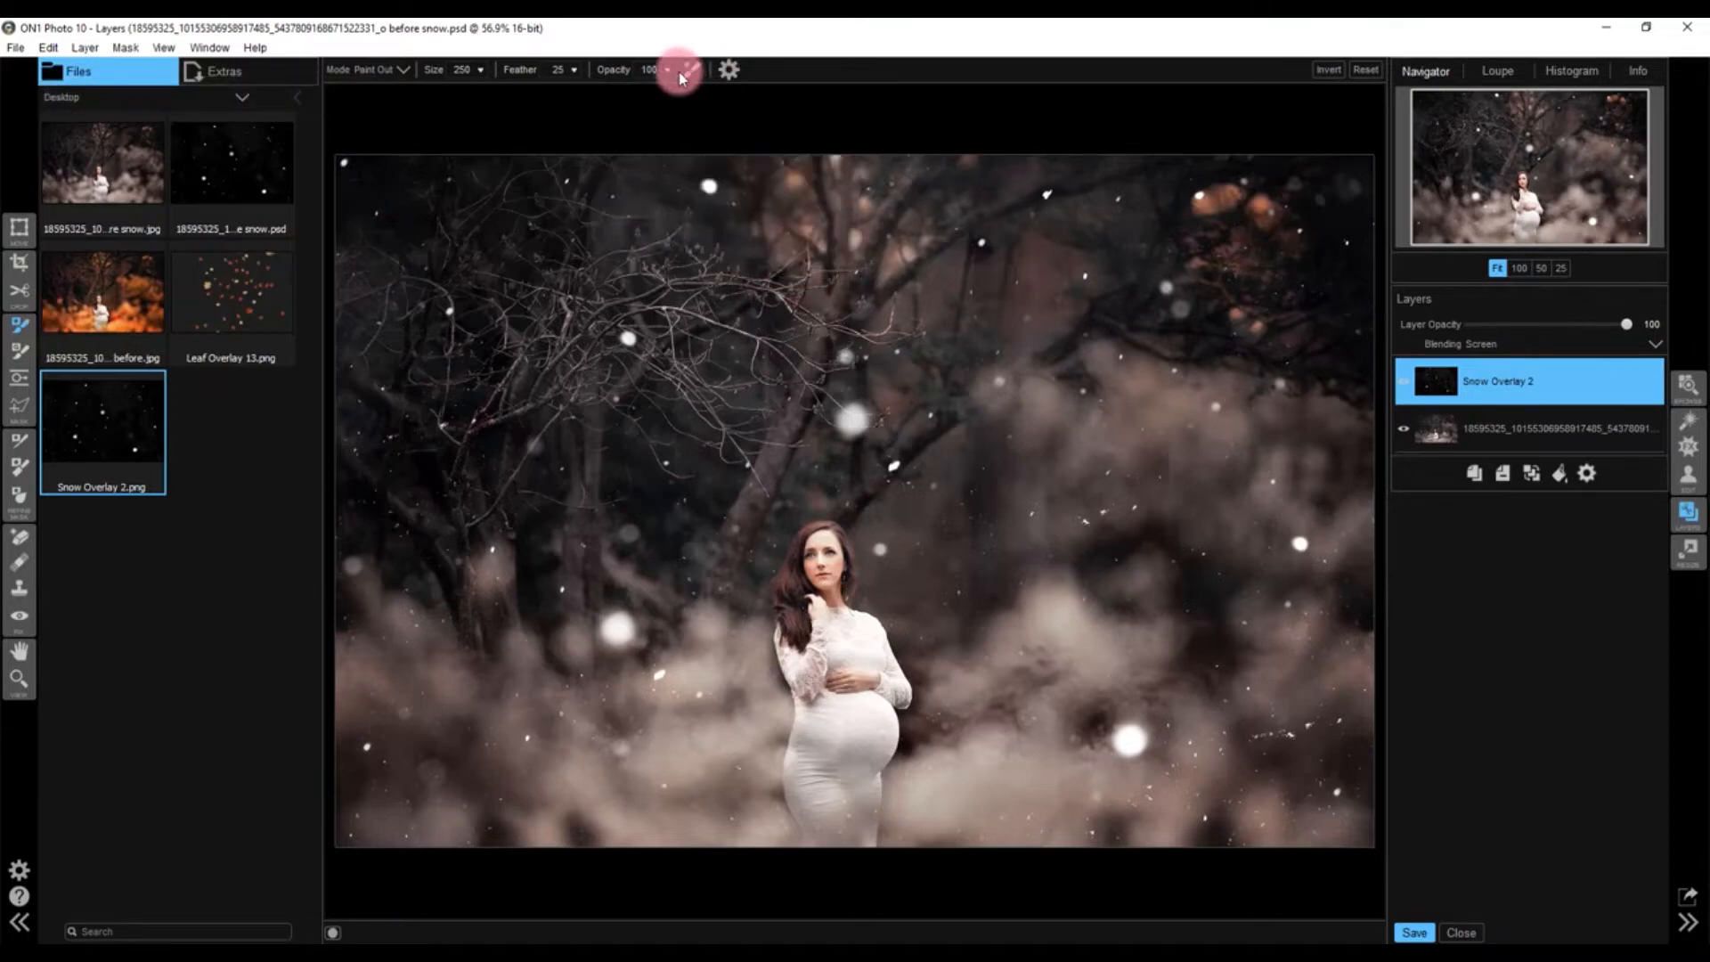
{"action": "left_click", "coordinate": [647, 69]}
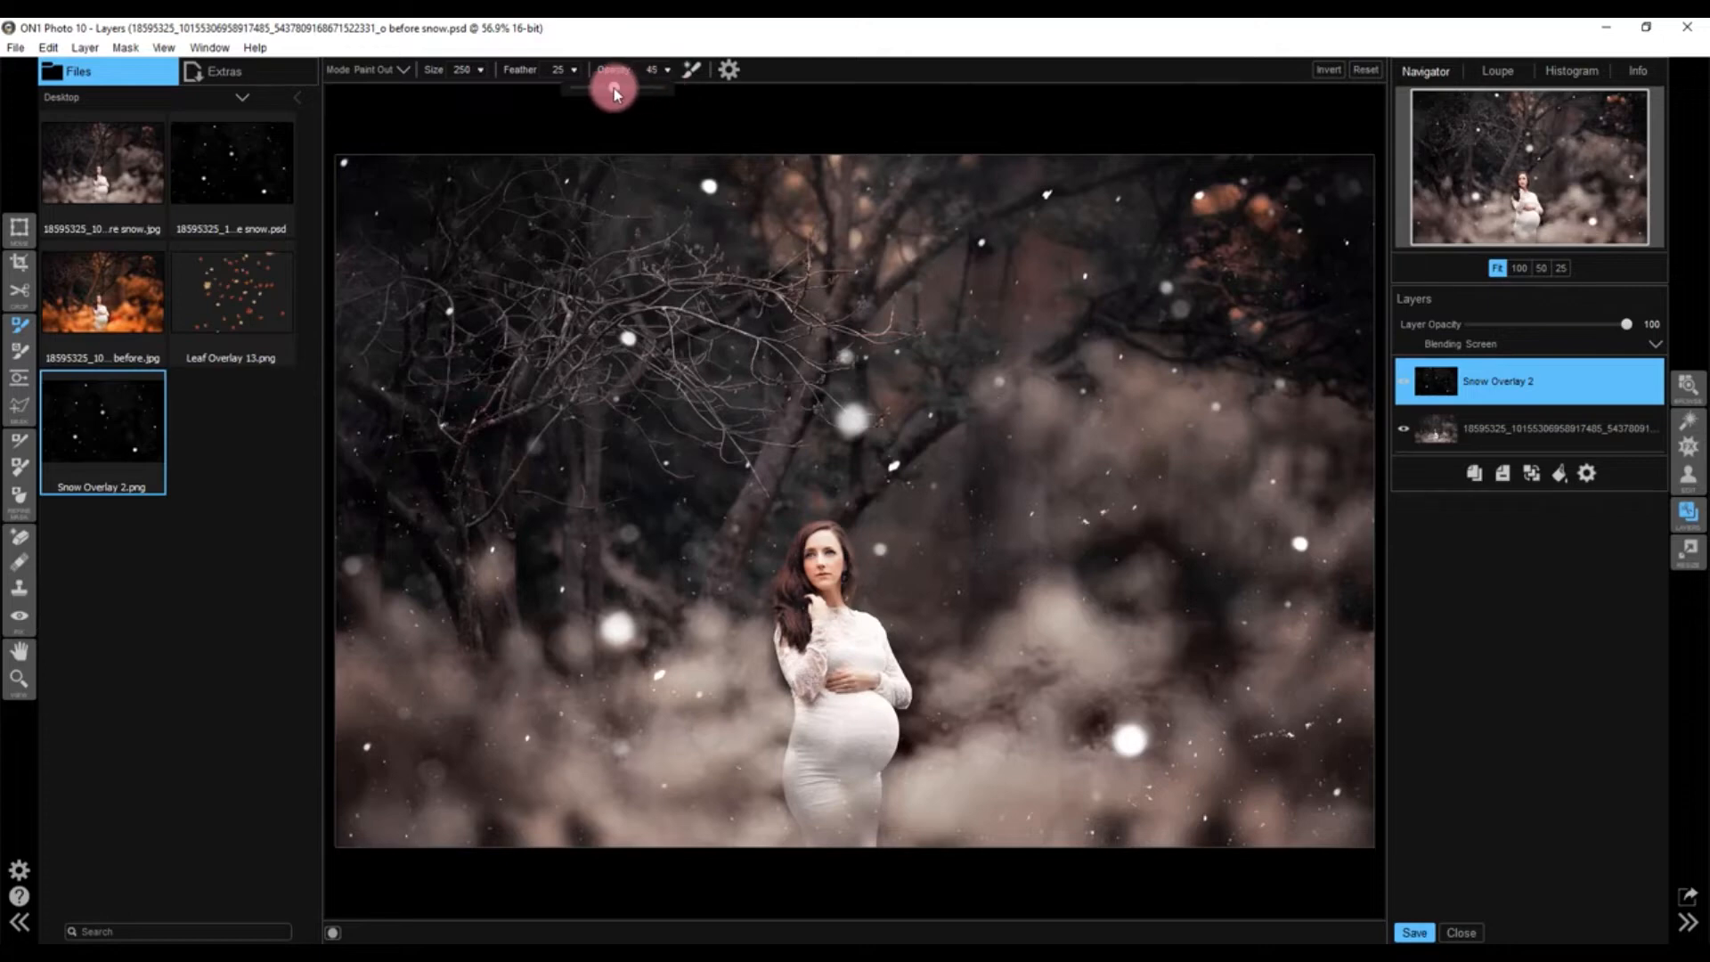
{"action": "left_click_drag", "start_coordinate": [621, 92], "coordinate": [613, 93]}
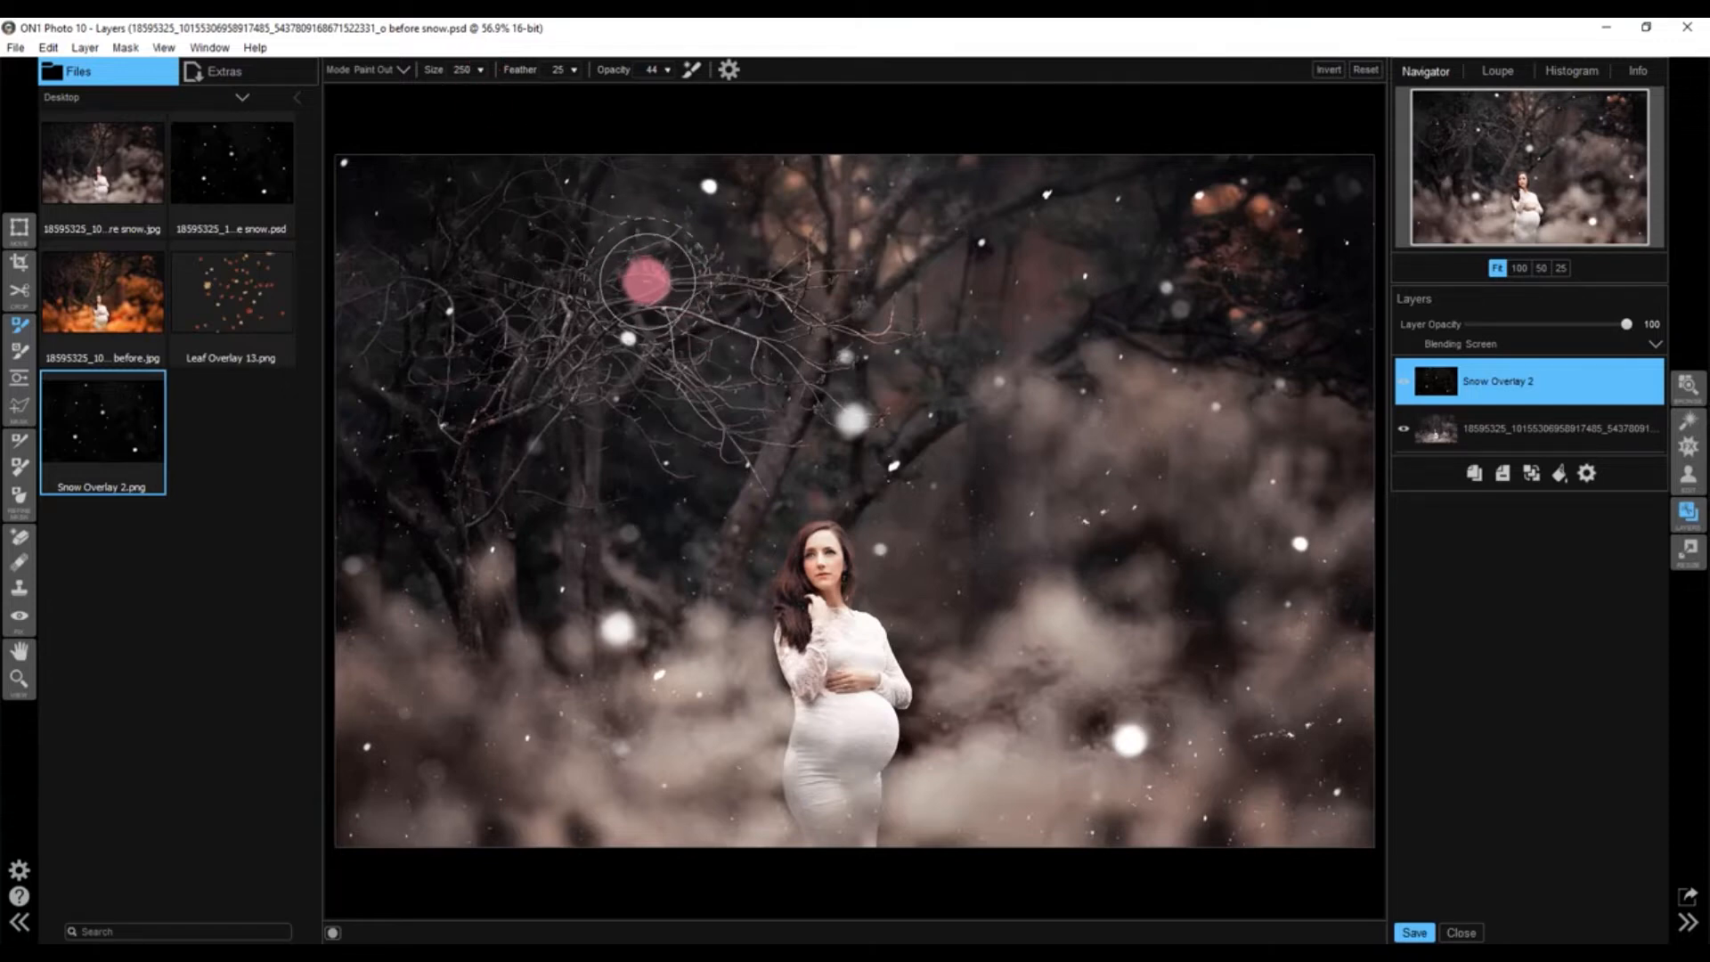
Set the brush size to 175 and partly paint out the snowflakes above the woman's head on the snow overlay
{"action": "key", "text": "bracketleft"}
{"action": "key", "text": "bracketleft"}
{"action": "key", "text": "bracketleft"}
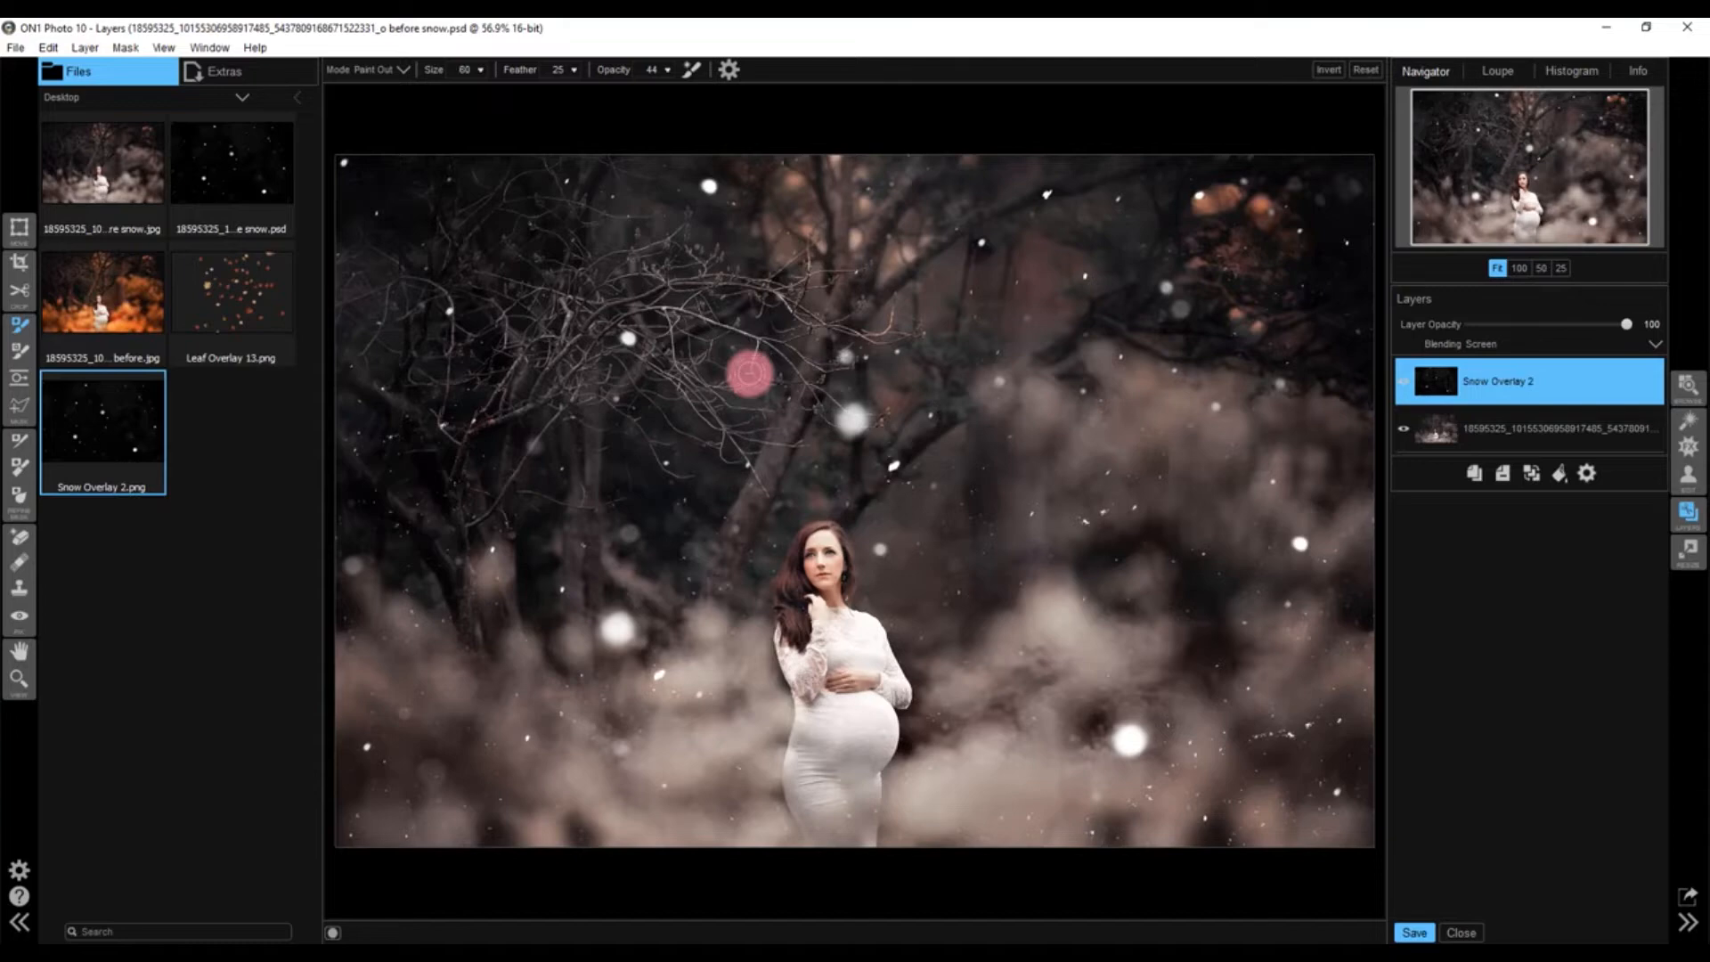
{"action": "key", "text": "bracketleft"}
{"action": "key", "text": "bracketleft"}
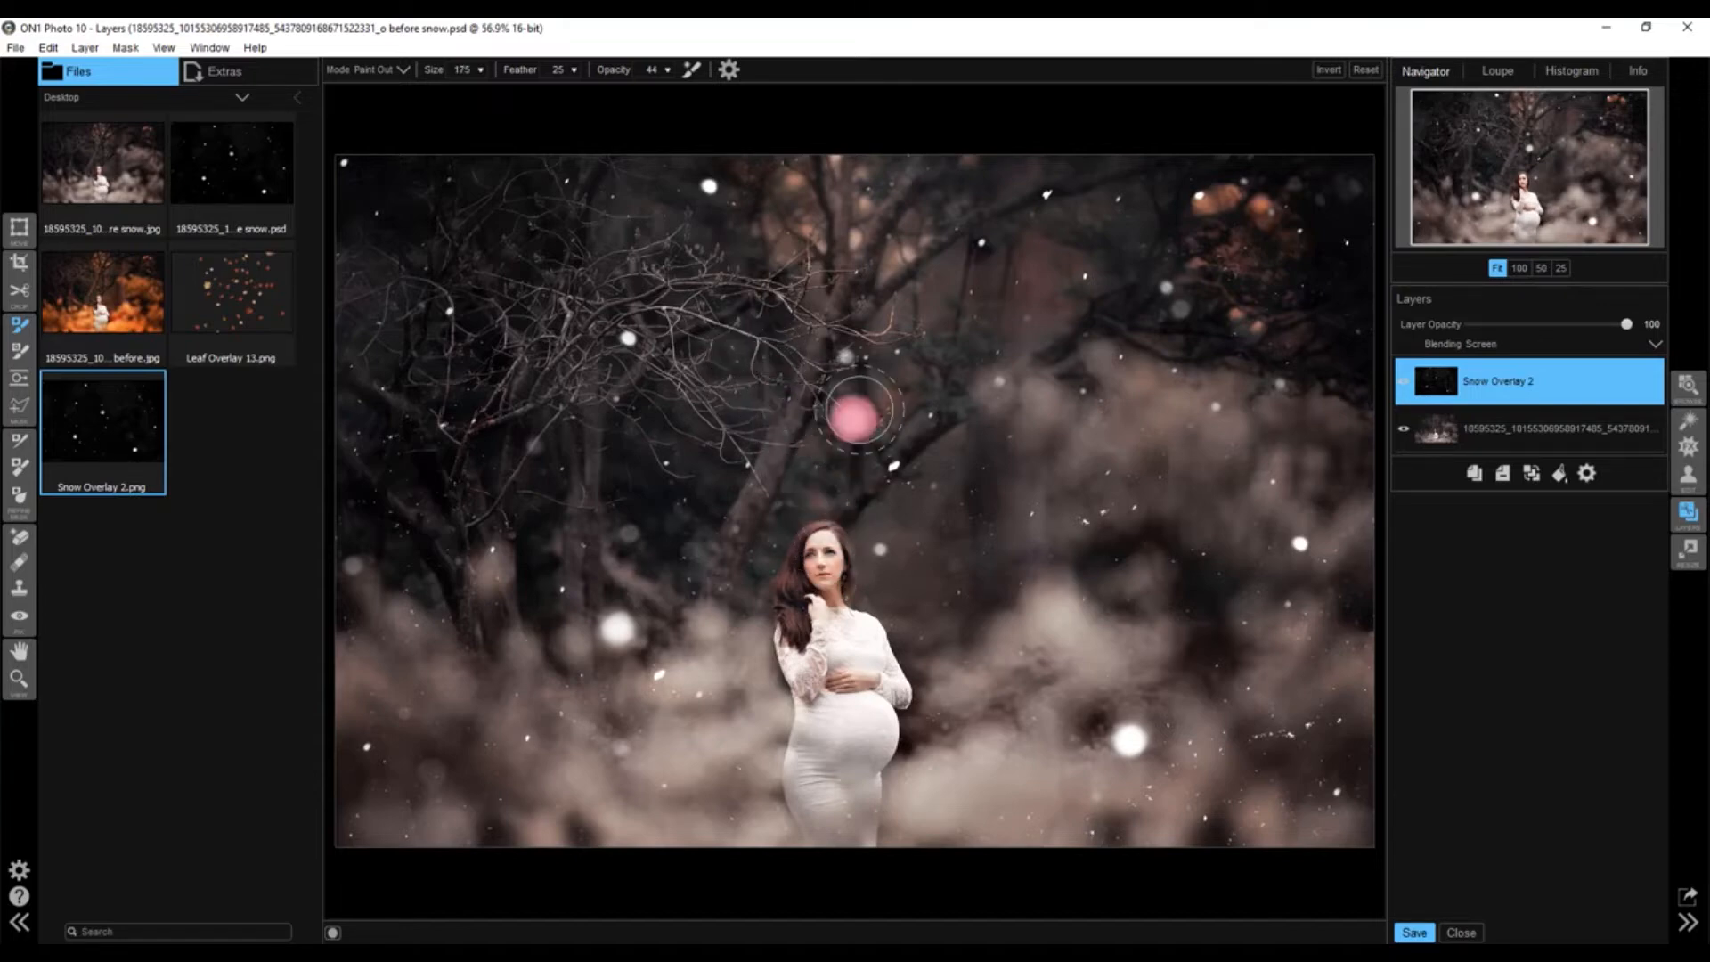
{"action": "key", "text": "bracketright"}
{"action": "key", "text": "bracketright"}
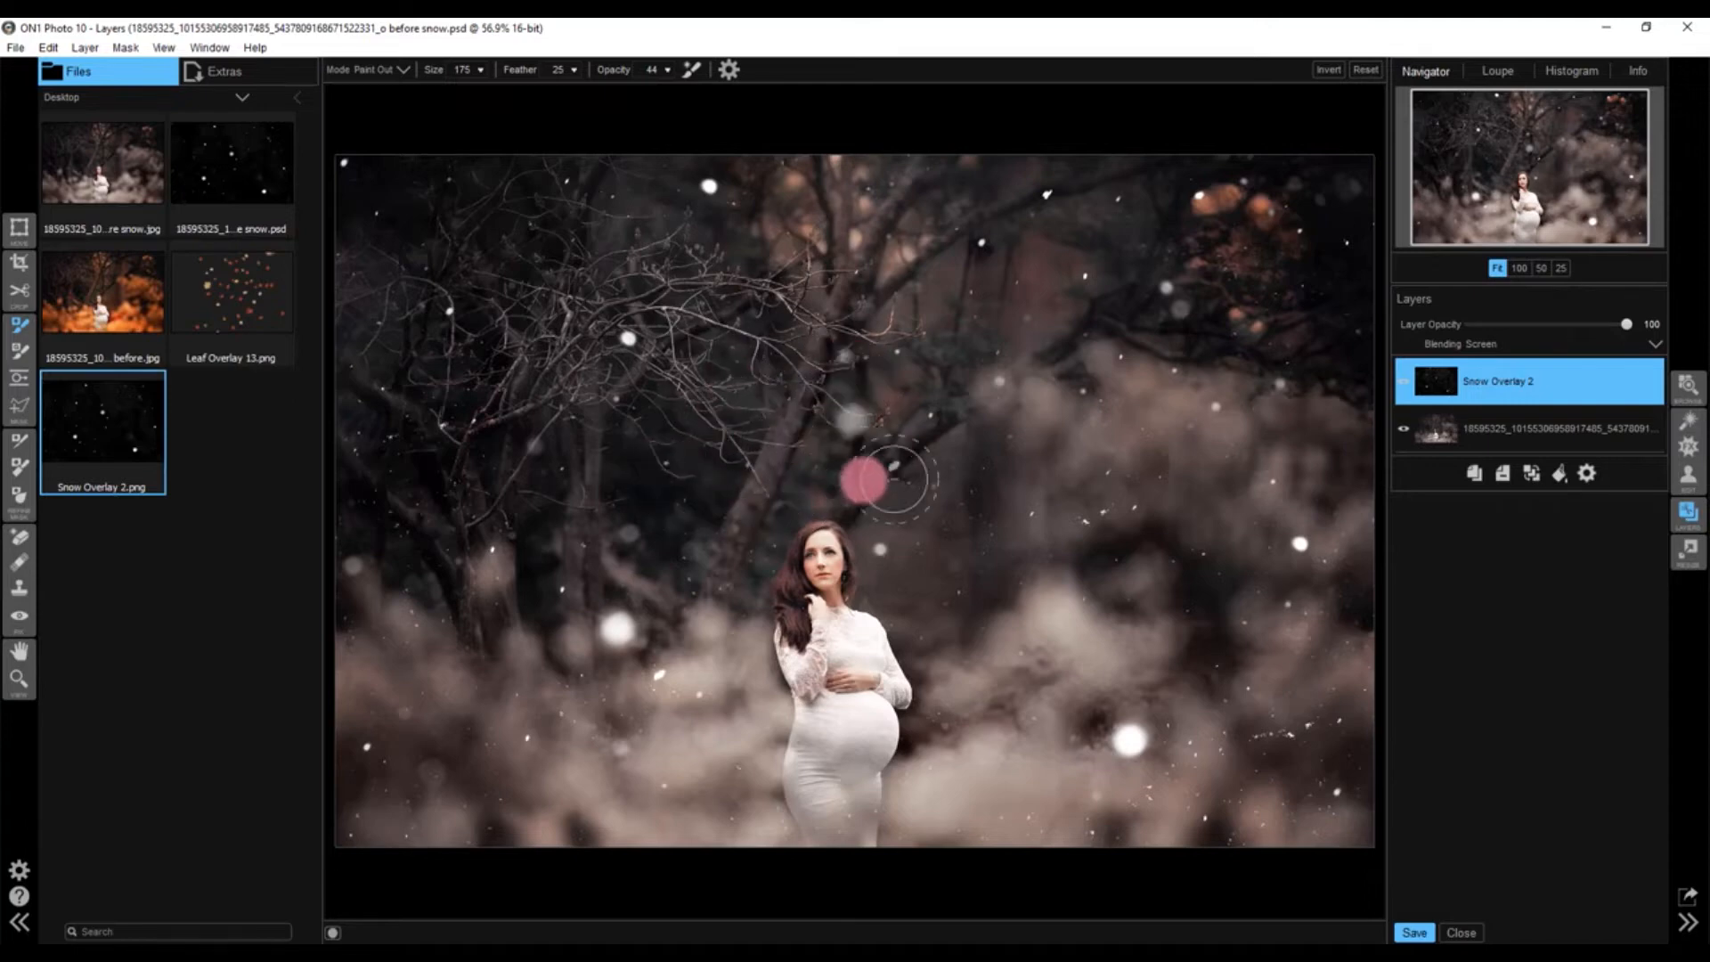
{"action": "left_click_drag", "start_coordinate": [893, 465], "coordinate": [941, 469]}
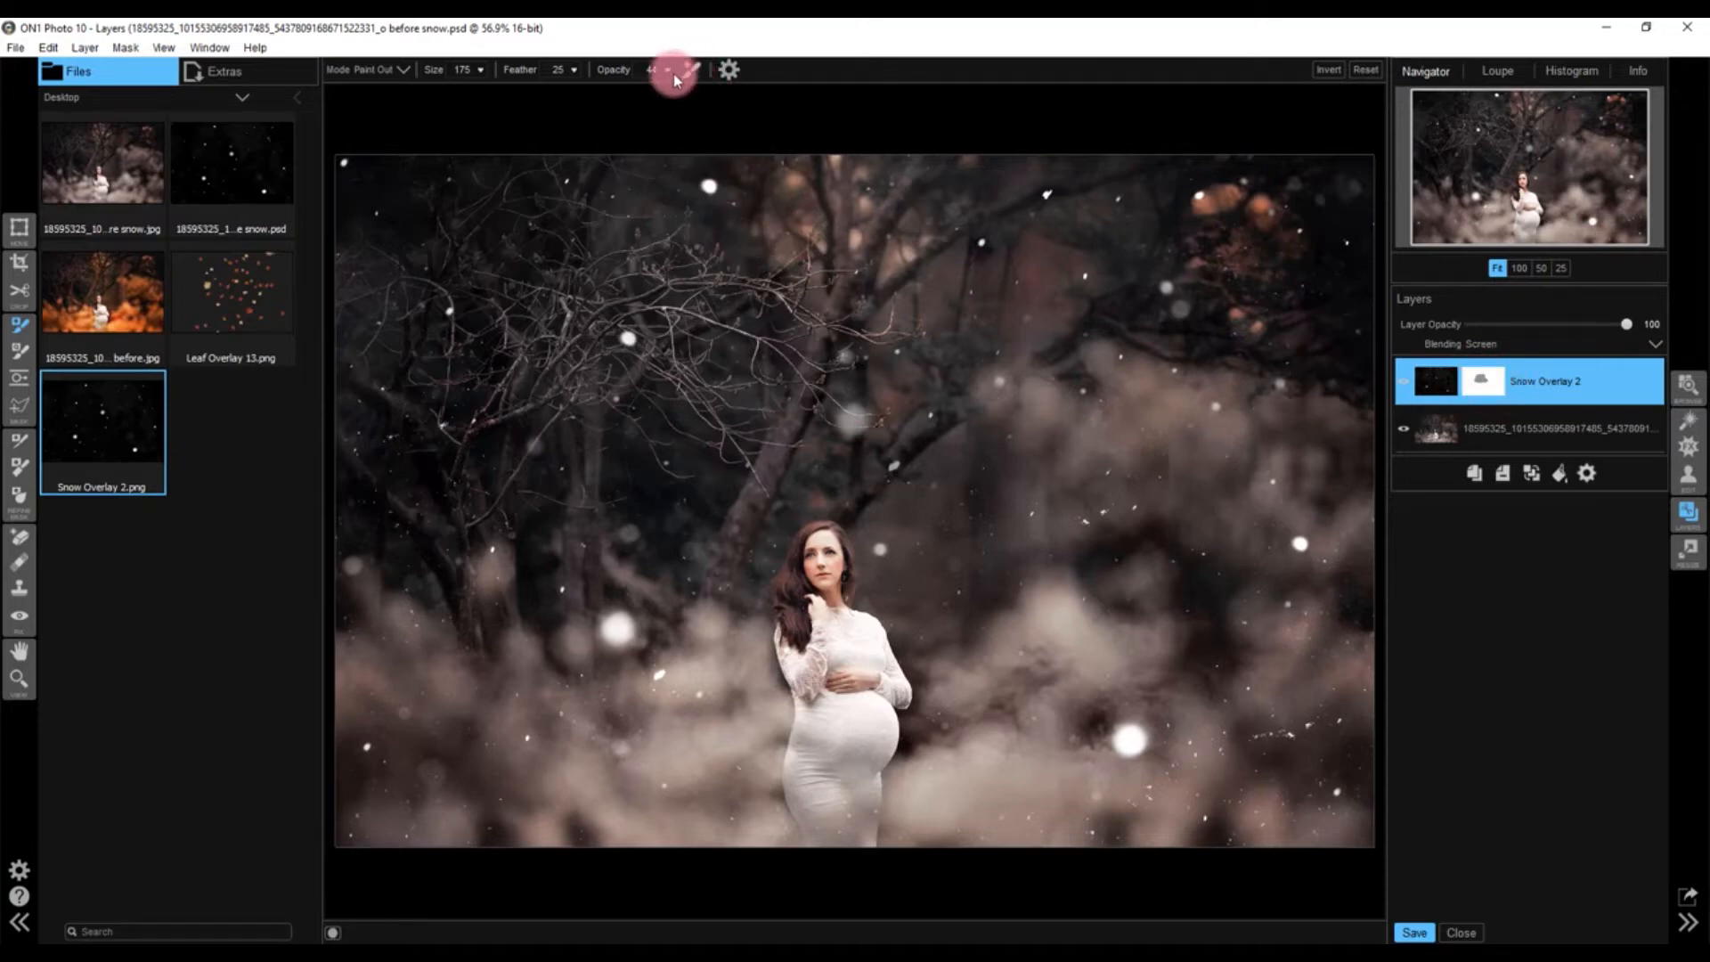
Undo the partial paint-out above the woman's head, and mask the snow off her face with brush size 125 and opacity 100
{"action": "left_click", "coordinate": [48, 47]}
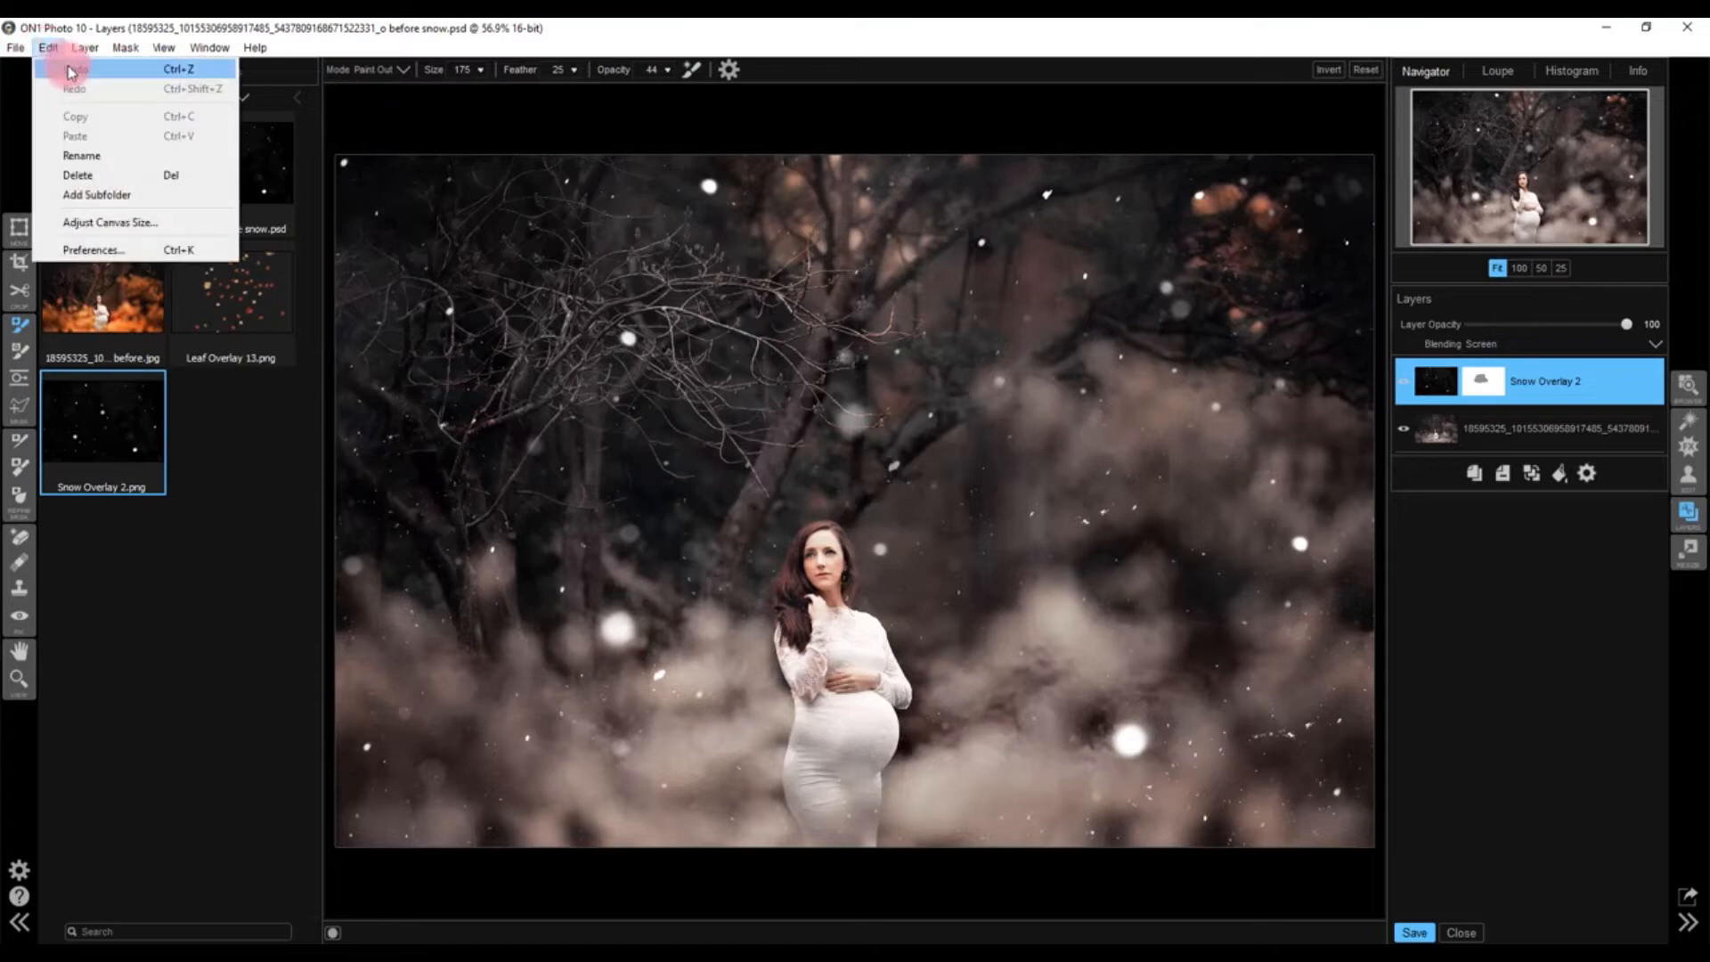
{"action": "left_click", "coordinate": [71, 71]}
{"action": "left_click", "coordinate": [667, 69]}
{"action": "left_click_drag", "start_coordinate": [615, 89], "coordinate": [725, 84]}
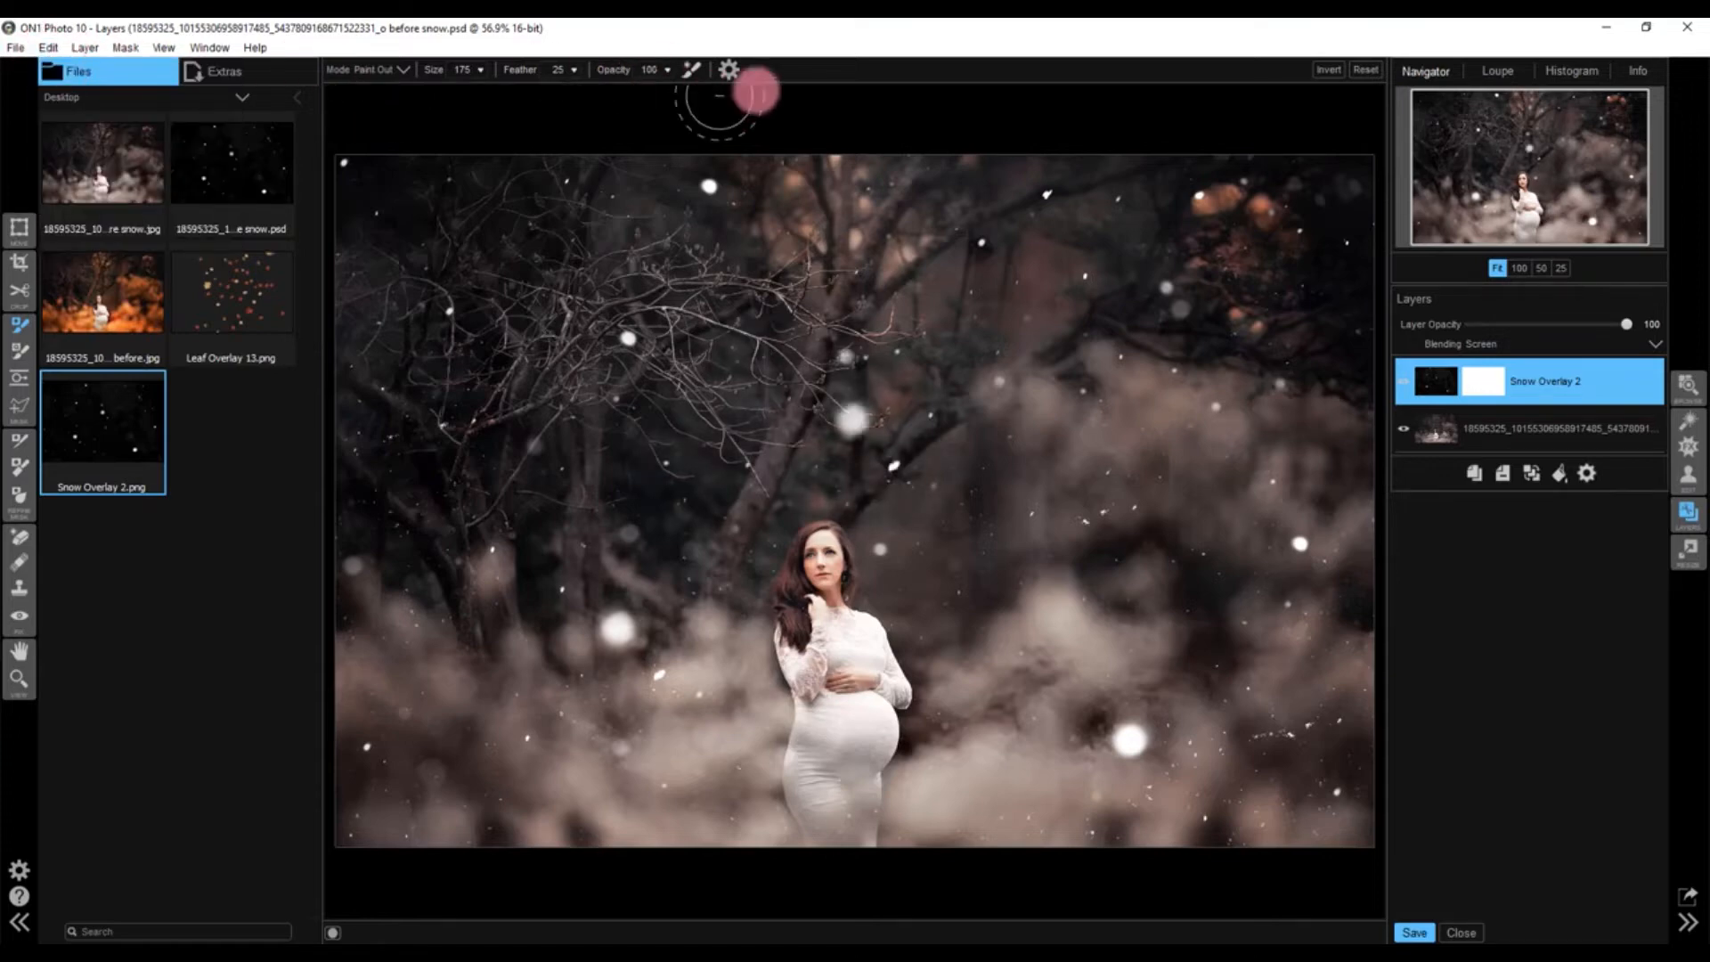
{"action": "key", "text": "bracketleft"}
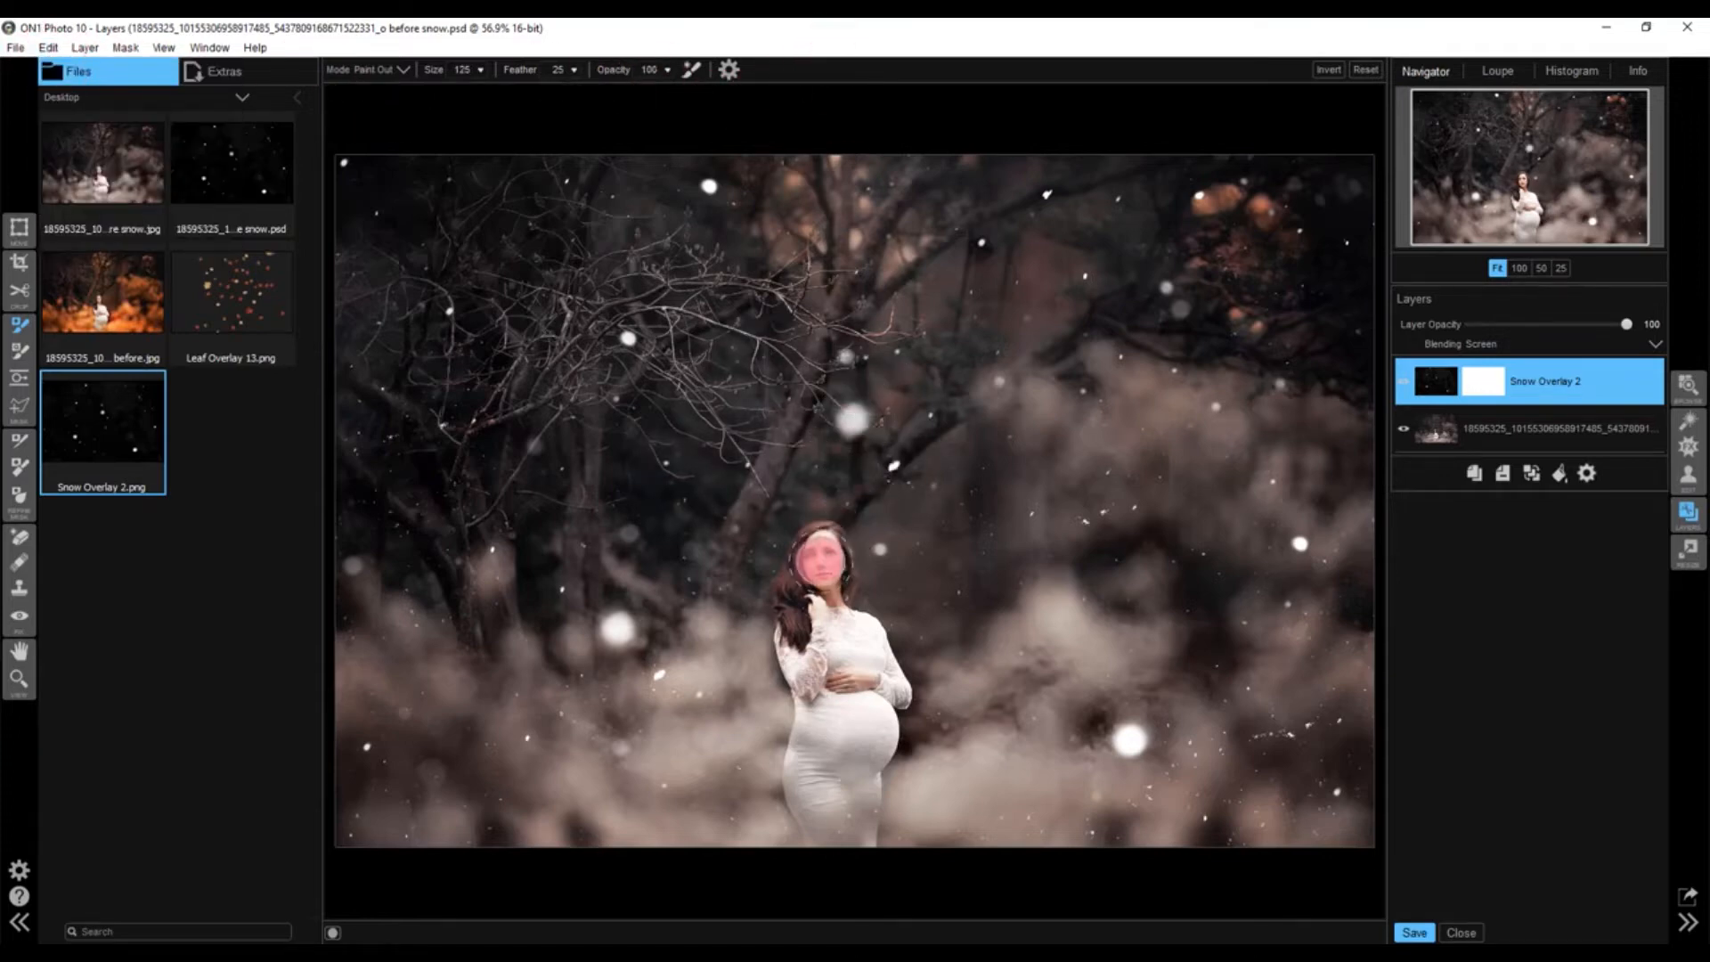
{"action": "mouse_move", "coordinate": [837, 583]}
{"action": "left_mouse_down"}
{"action": "mouse_move", "coordinate": [801, 592]}
{"action": "mouse_move", "coordinate": [793, 575]}
{"action": "left_mouse_up"}
Try painting out the snow in the background beside the woman with a size 300 brush, and undo the stroke
{"action": "key", "text": "bracketright"}
{"action": "key", "text": "bracketright"}
{"action": "key", "text": "bracketright"}
{"action": "key", "text": "bracketright"}
{"action": "key", "text": "bracketright"}
{"action": "key", "text": "bracketright"}
{"action": "key", "text": "bracketright"}
{"action": "mouse_move", "coordinate": [953, 485]}
{"action": "left_mouse_down"}
{"action": "mouse_move", "coordinate": [1098, 477]}
{"action": "mouse_move", "coordinate": [1107, 451]}
{"action": "left_mouse_up"}
{"action": "left_click", "coordinate": [48, 47]}
{"action": "left_click", "coordinate": [62, 67]}
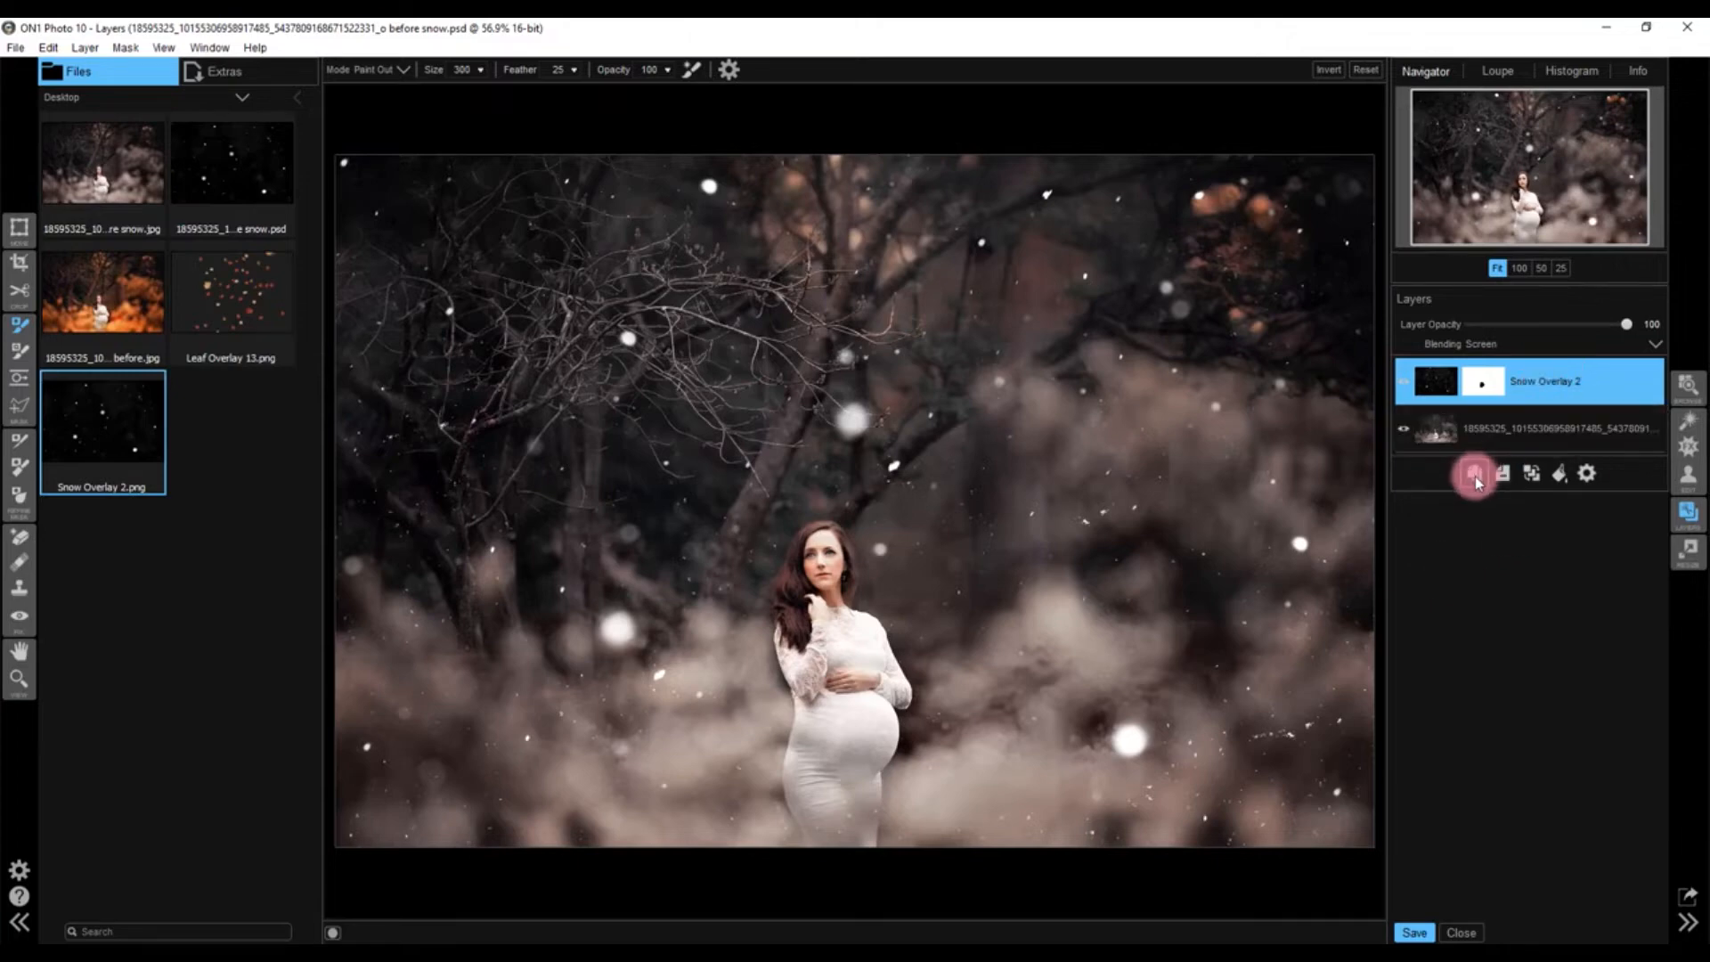
Toggle the snow overlay's visibility, and try duplicating its layer before undoing the duplication
{"action": "left_click", "coordinate": [1405, 385]}
{"action": "left_click", "coordinate": [1405, 386]}
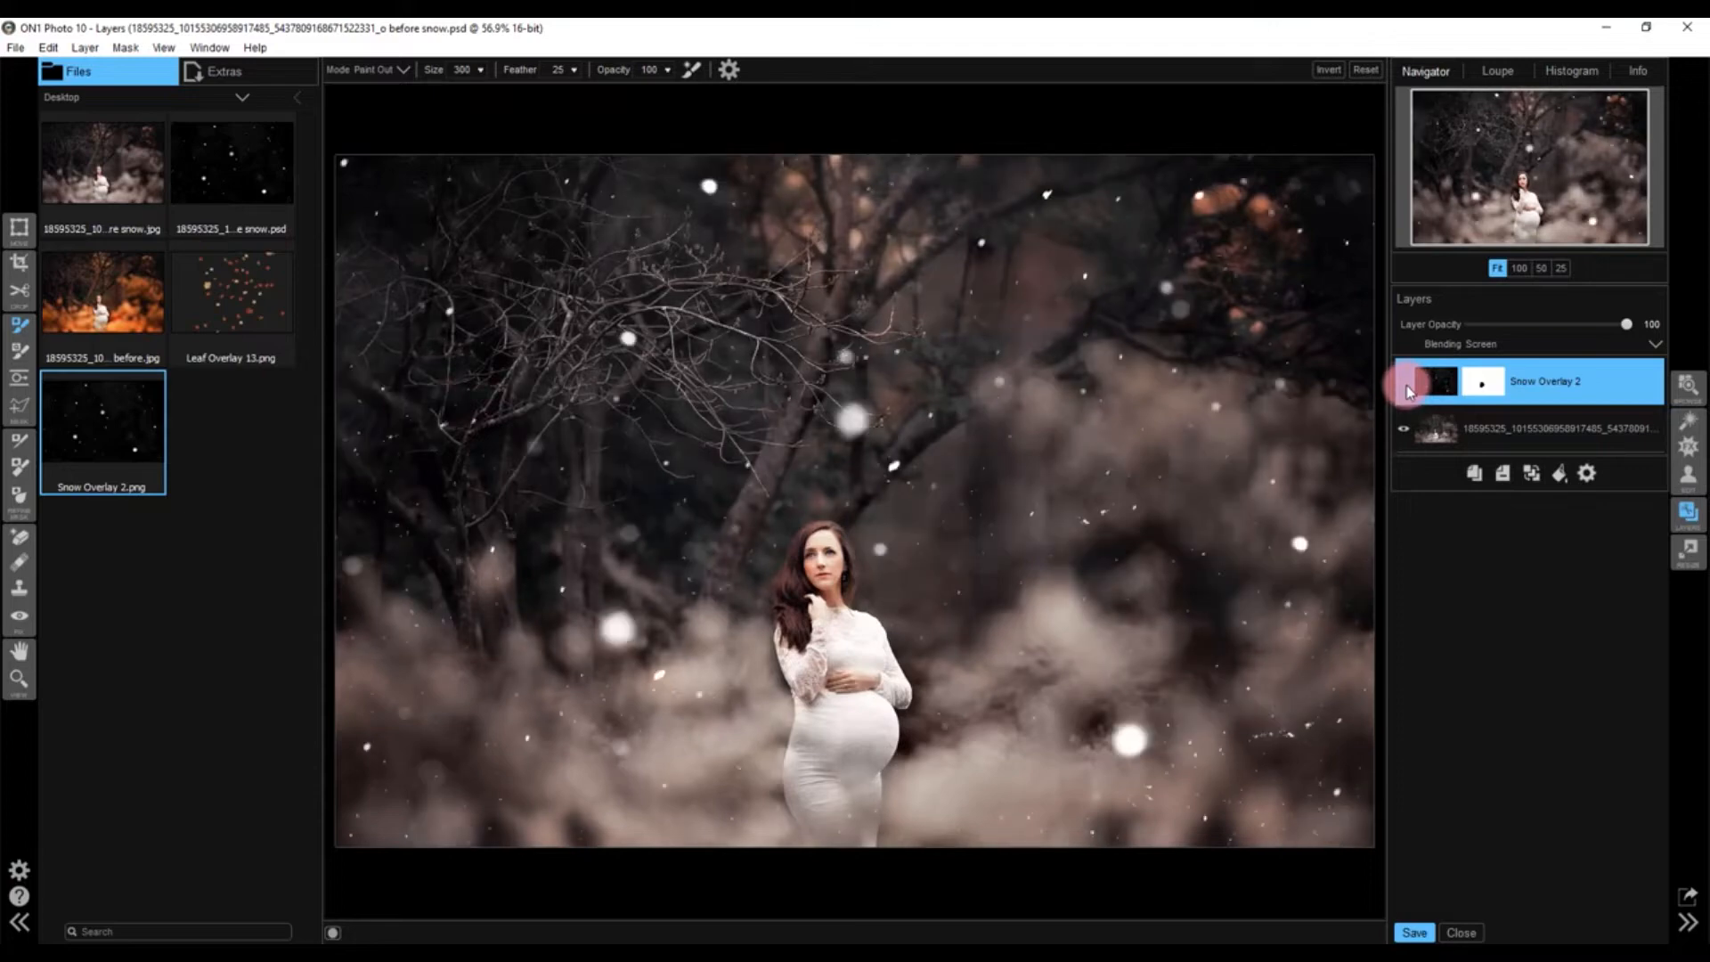
{"action": "left_click", "coordinate": [1476, 472]}
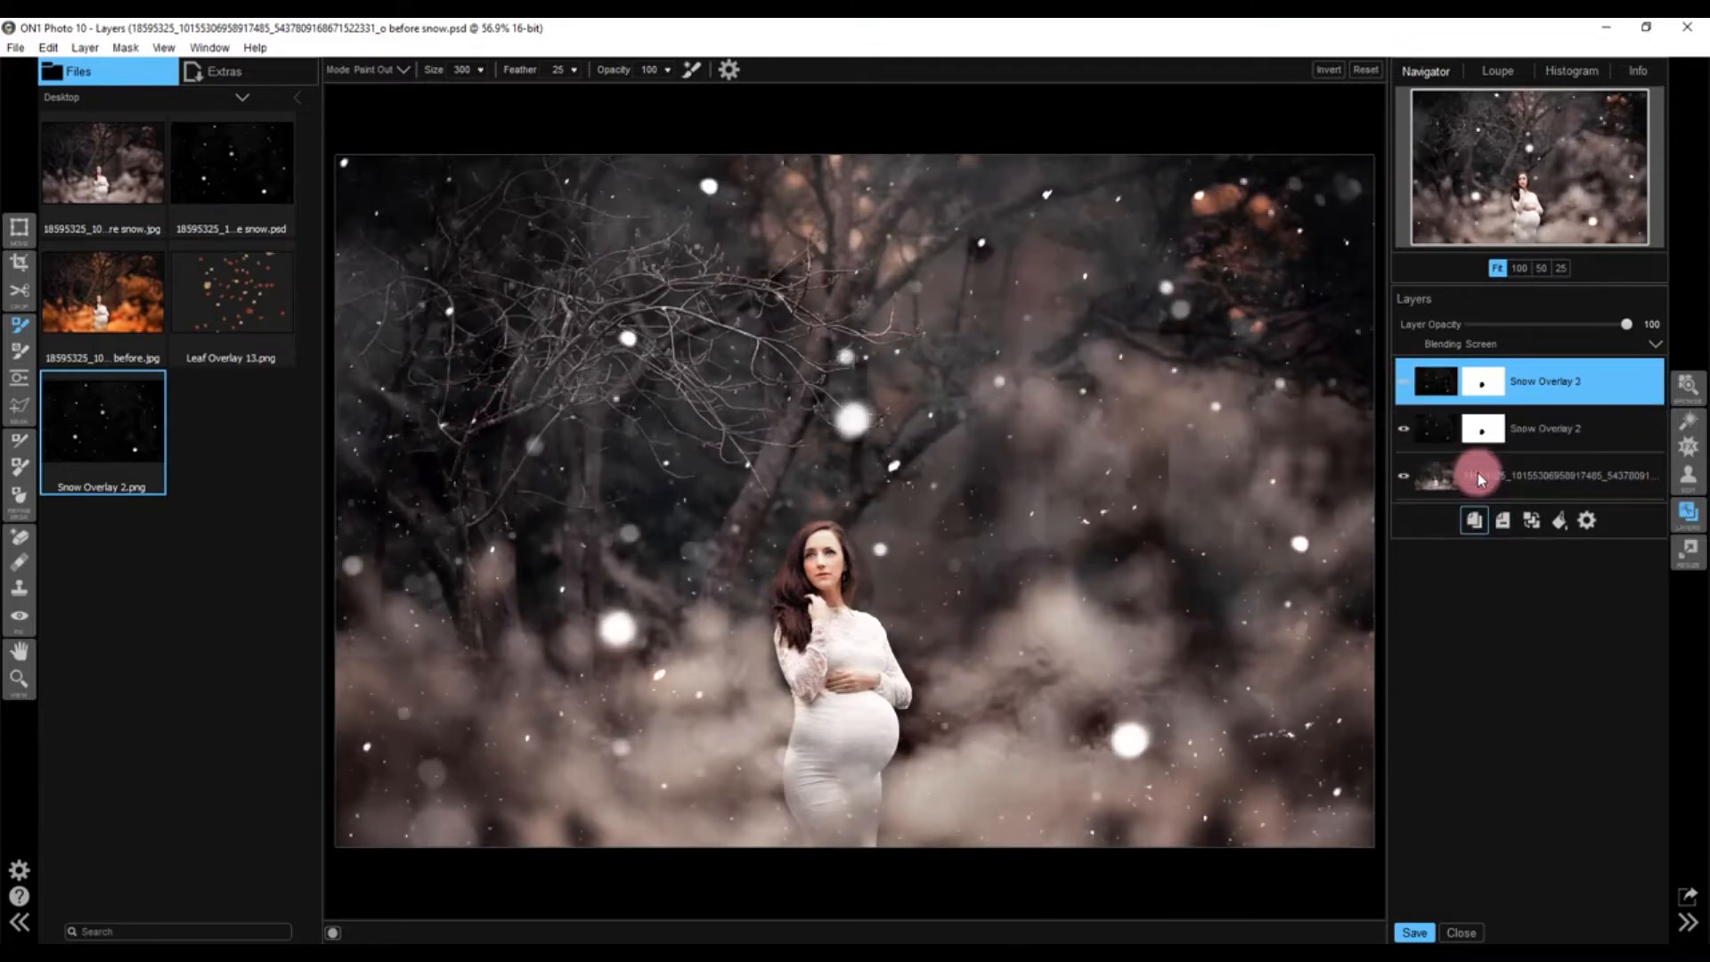
{"action": "left_click", "coordinate": [48, 50]}
{"action": "left_click", "coordinate": [68, 69]}
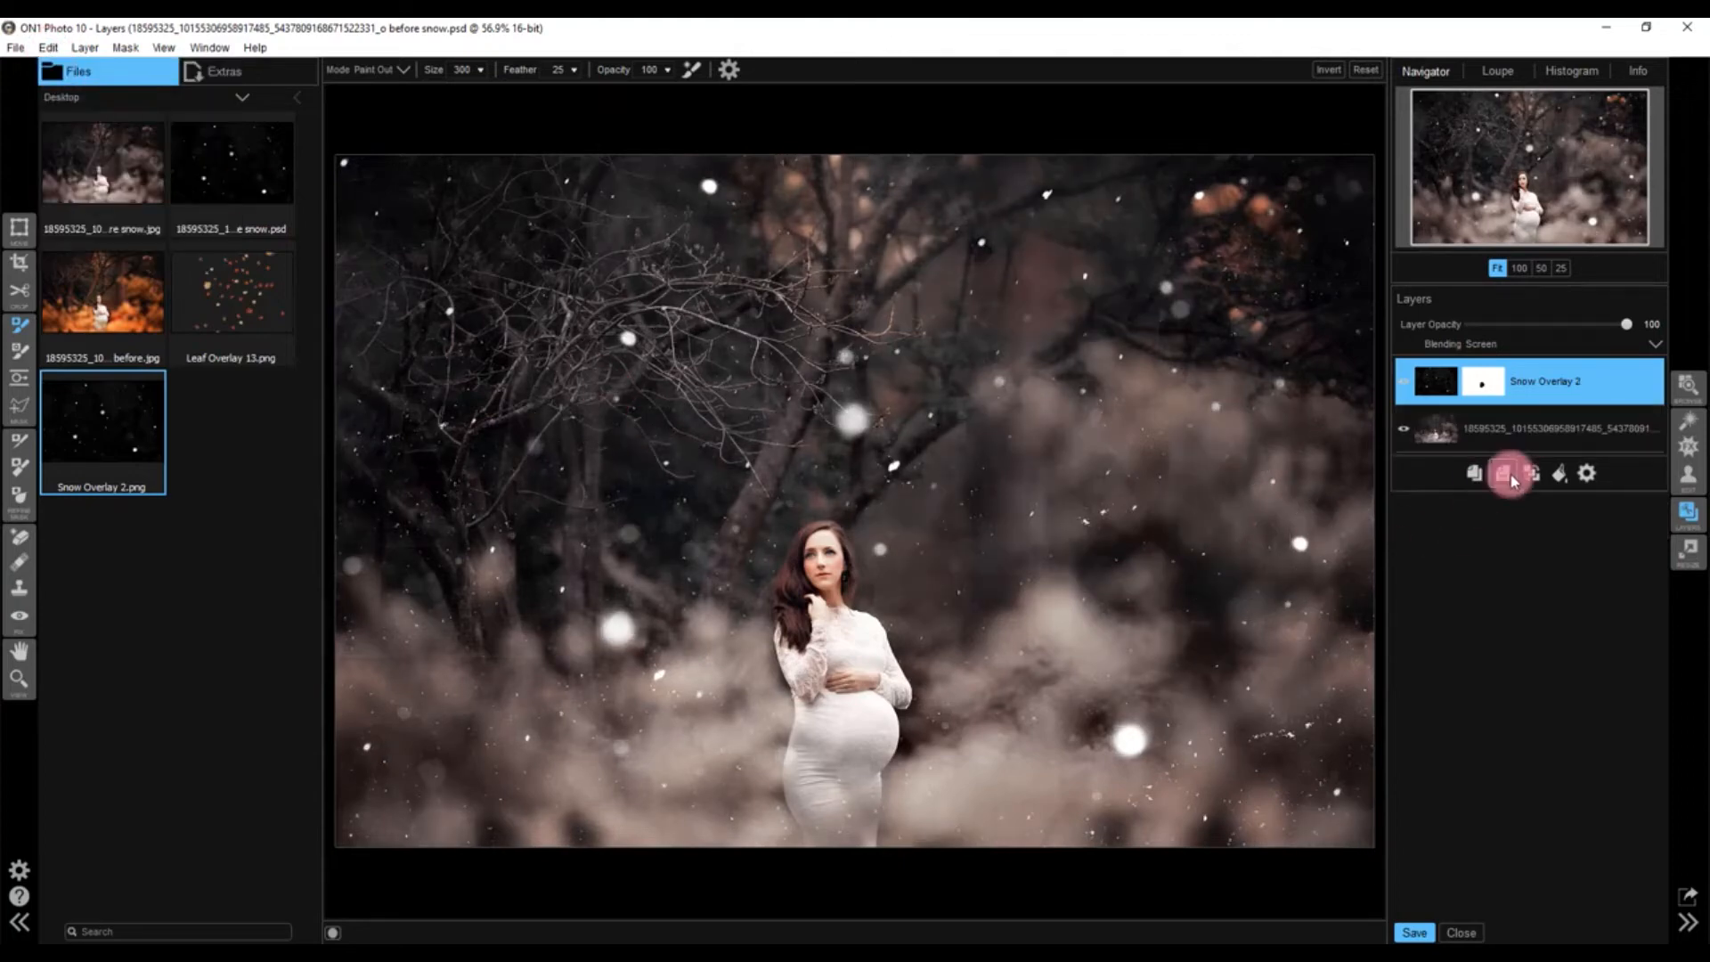
Try deleting the snow overlay layer, undo the deletion, and reselect the layer
{"action": "left_click", "coordinate": [1504, 474]}
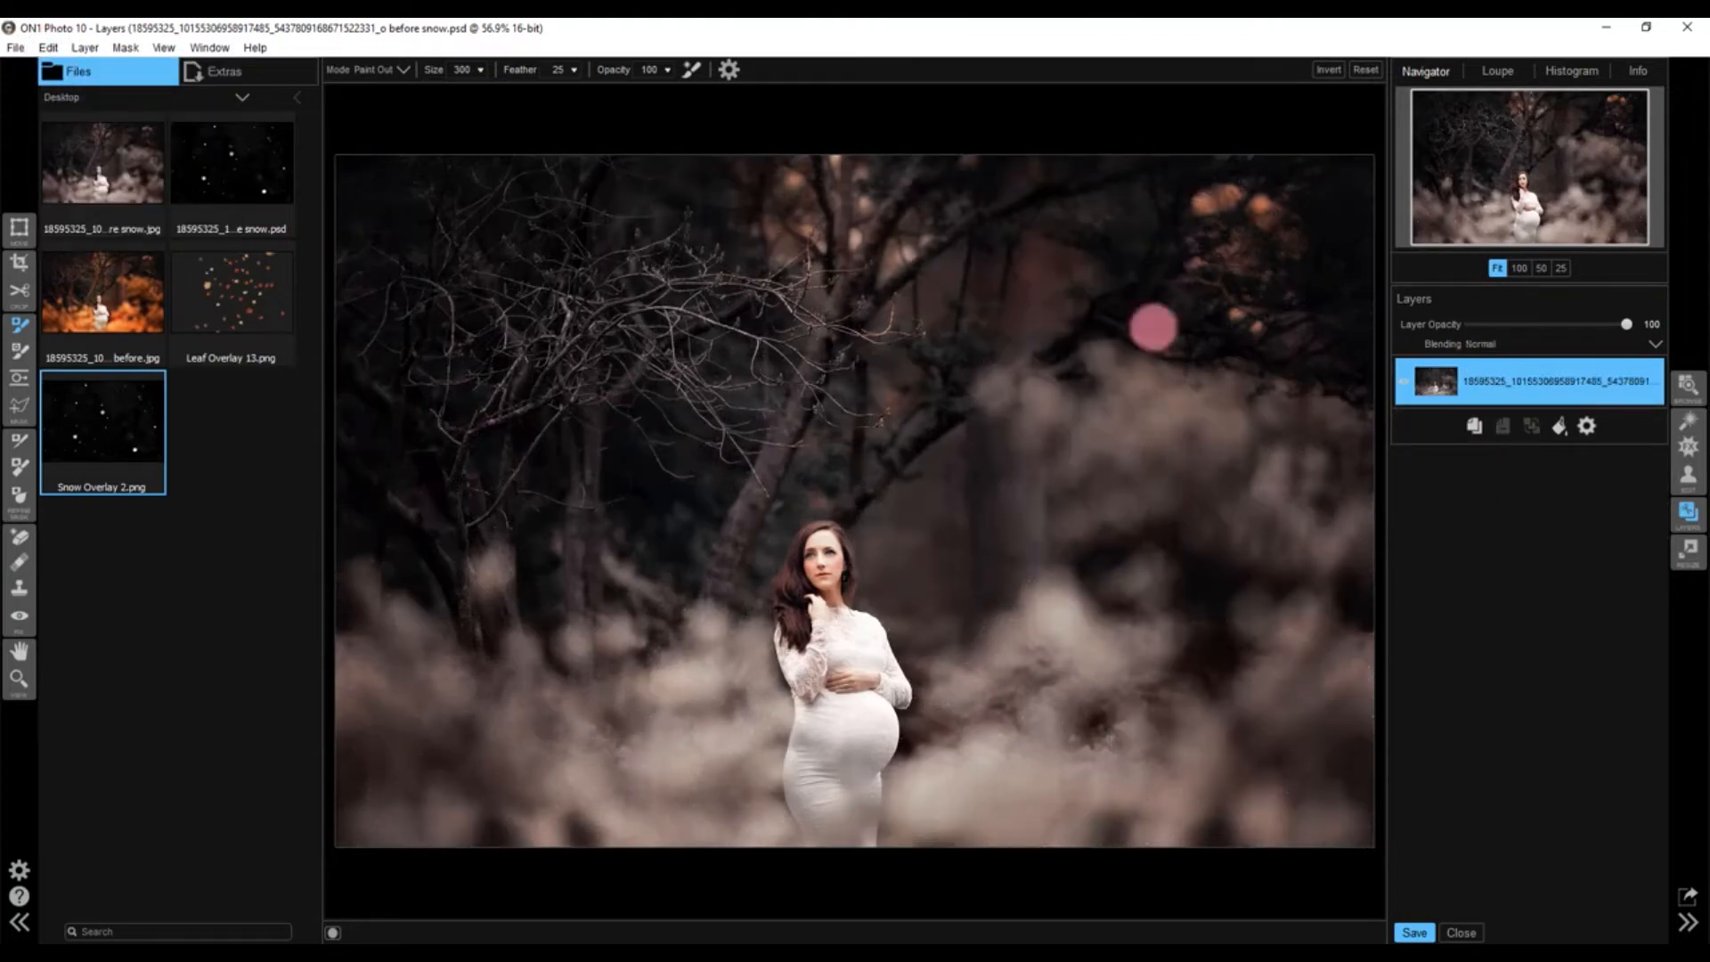
{"action": "left_click", "coordinate": [56, 46]}
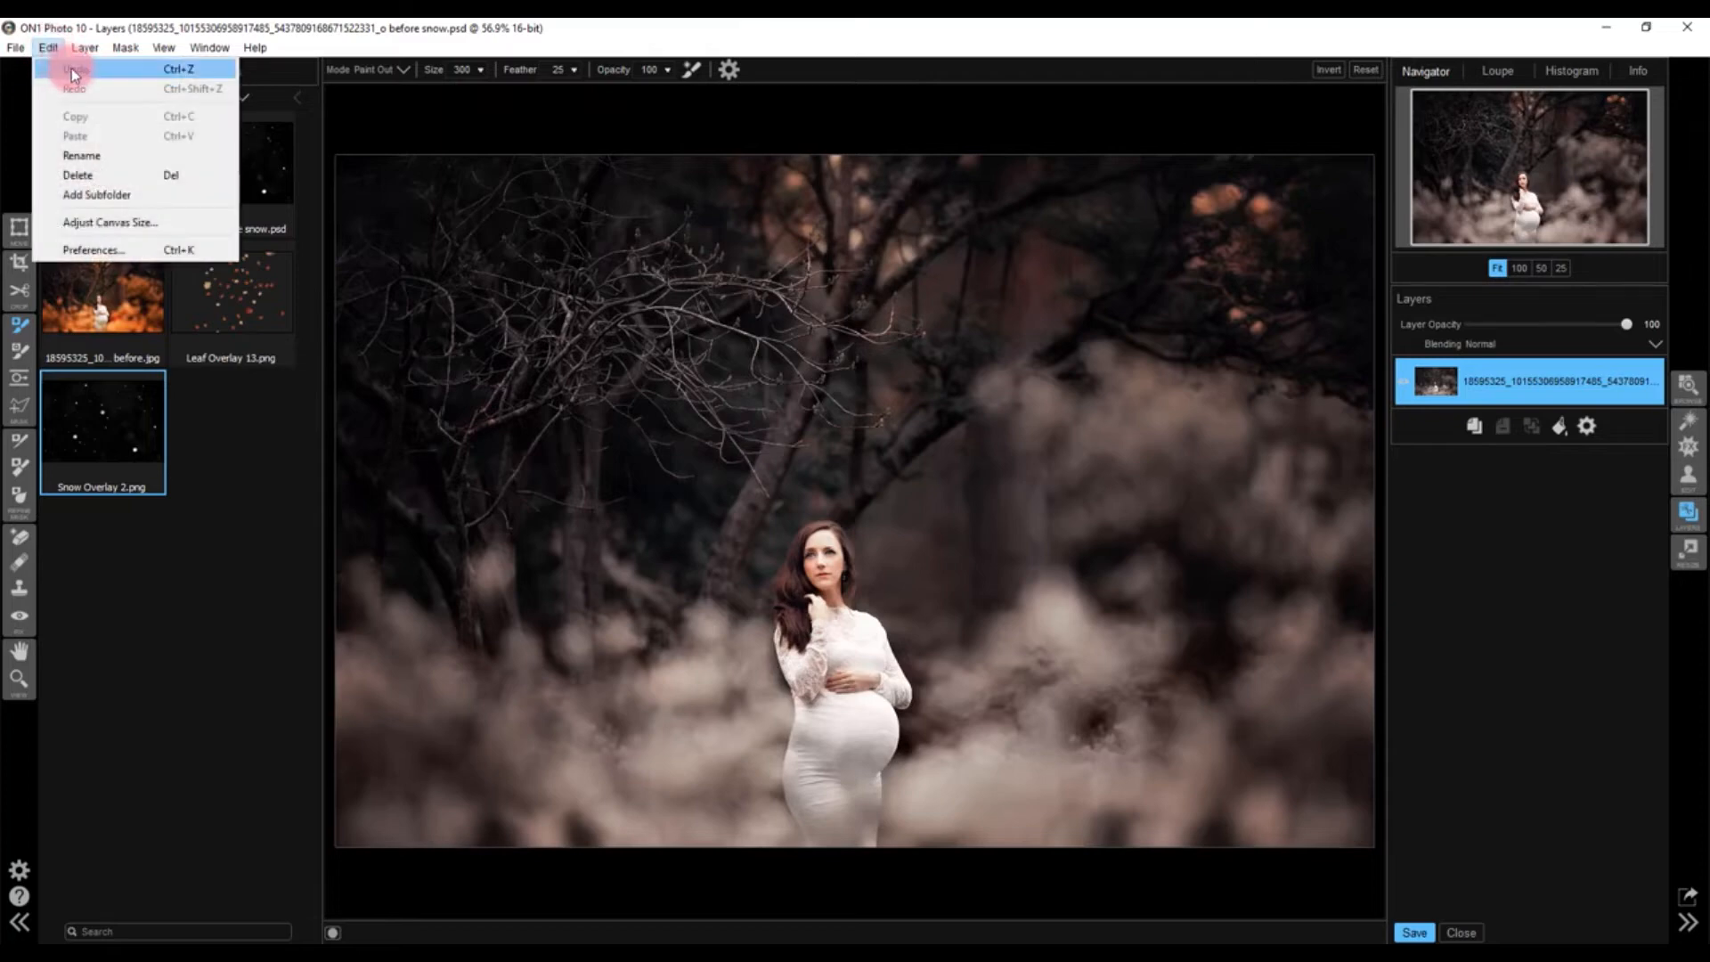
{"action": "left_click", "coordinate": [71, 67]}
{"action": "left_click", "coordinate": [1558, 382]}
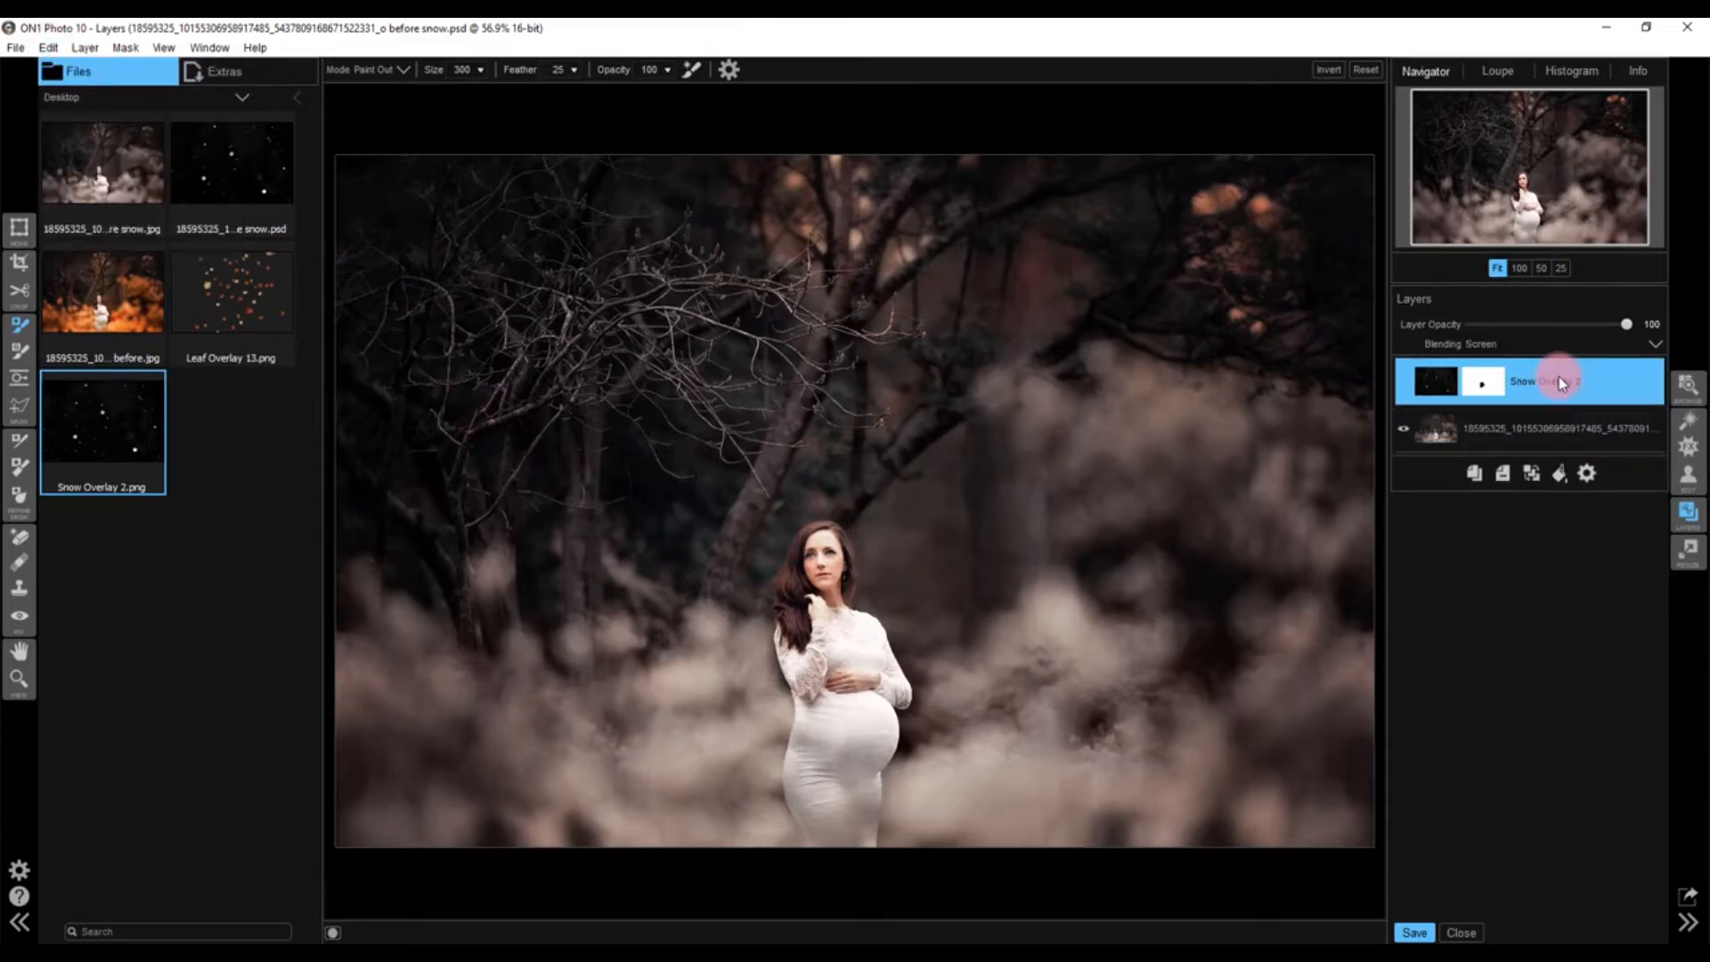
{"action": "left_click", "coordinate": [1539, 423]}
{"action": "left_click", "coordinate": [1531, 383]}
{"action": "left_click", "coordinate": [1537, 477]}
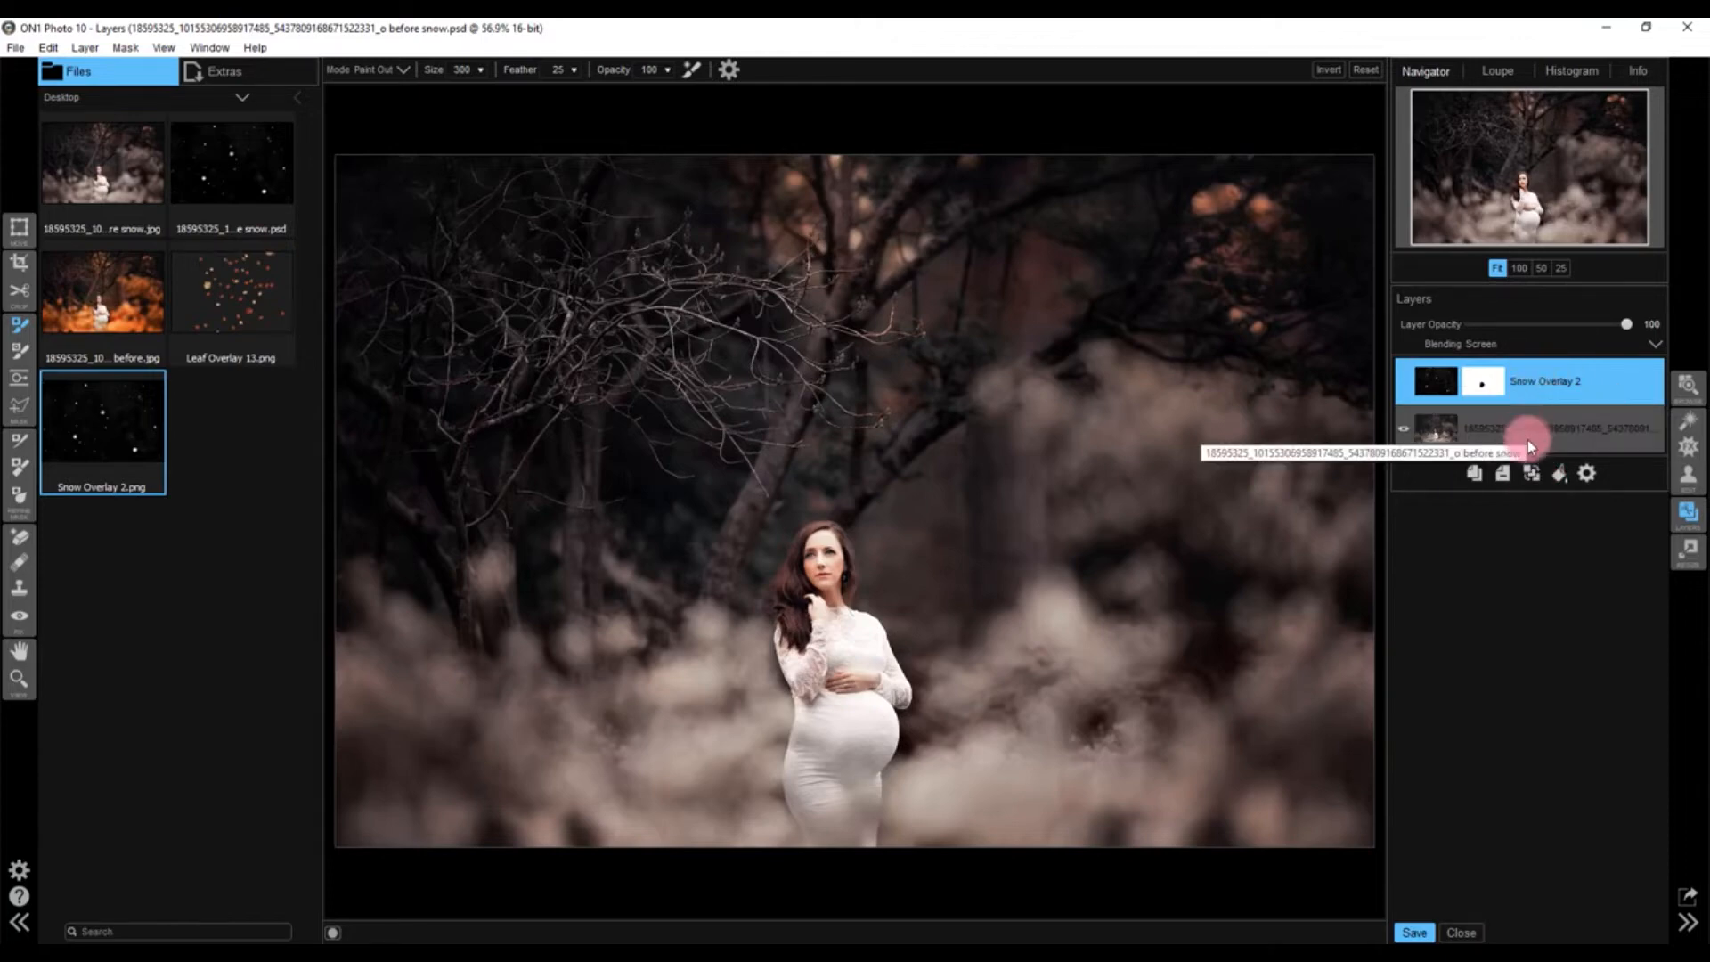
Add a color fill layer above the snow overlay with blue #0055ff, Normal blending mode and an opacity of 4
{"action": "left_click", "coordinate": [1561, 479]}
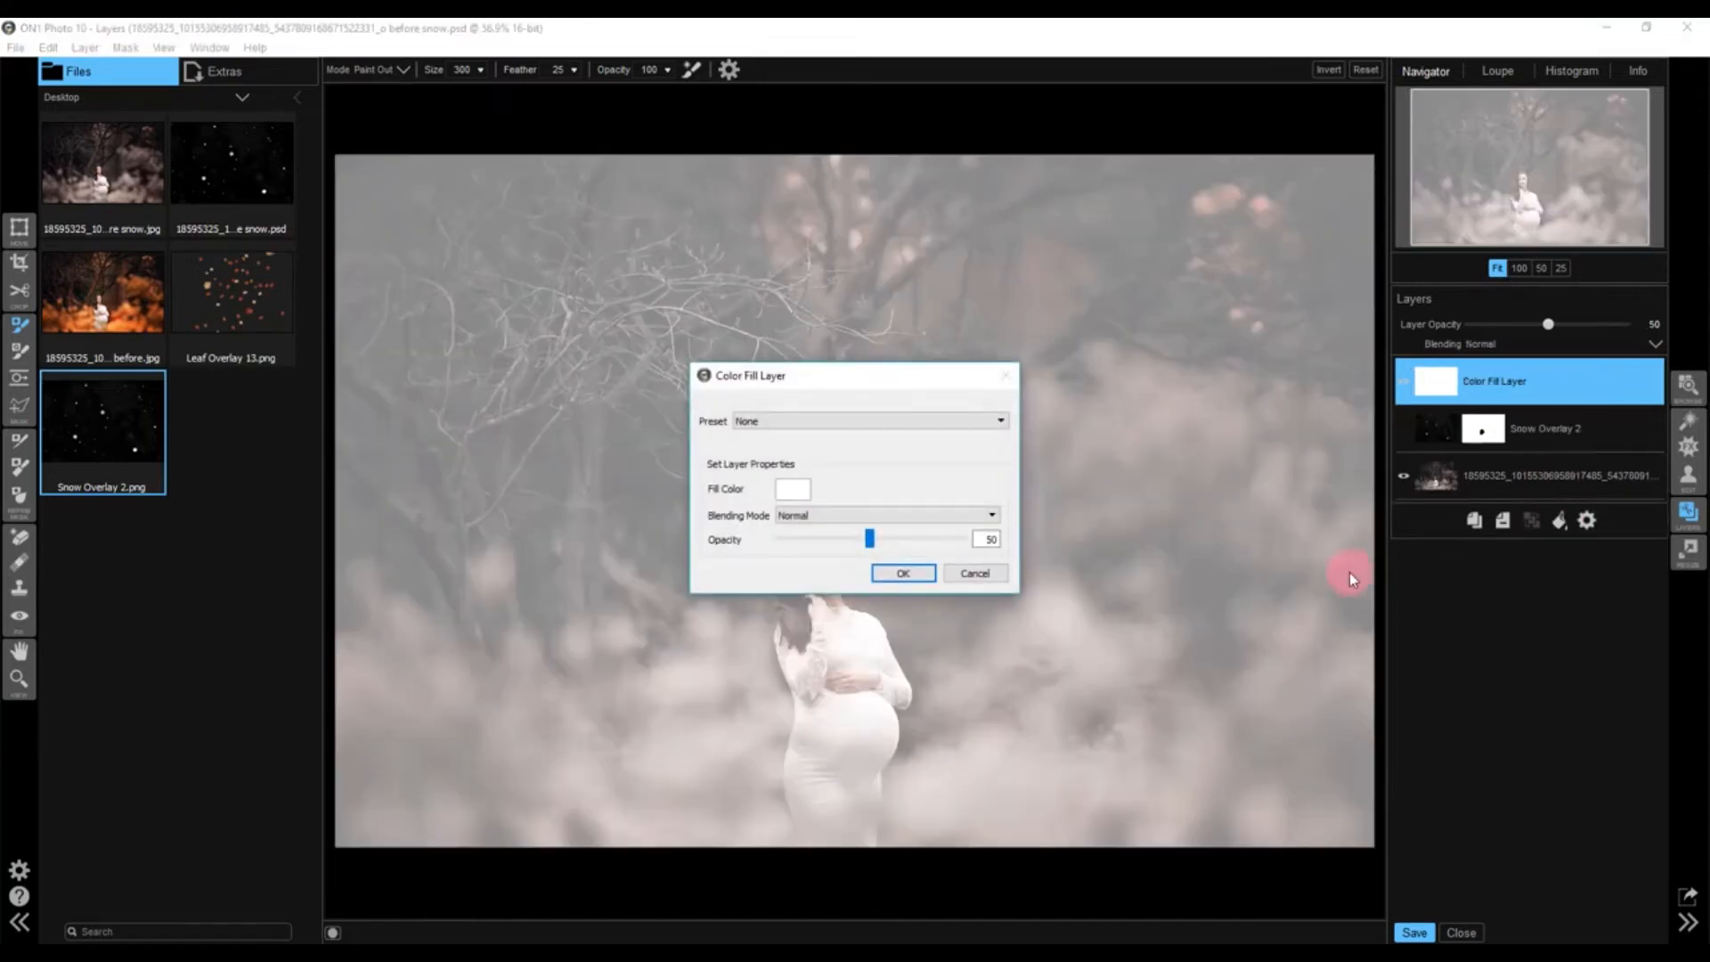
{"action": "left_click_drag", "start_coordinate": [862, 539], "coordinate": [789, 544]}
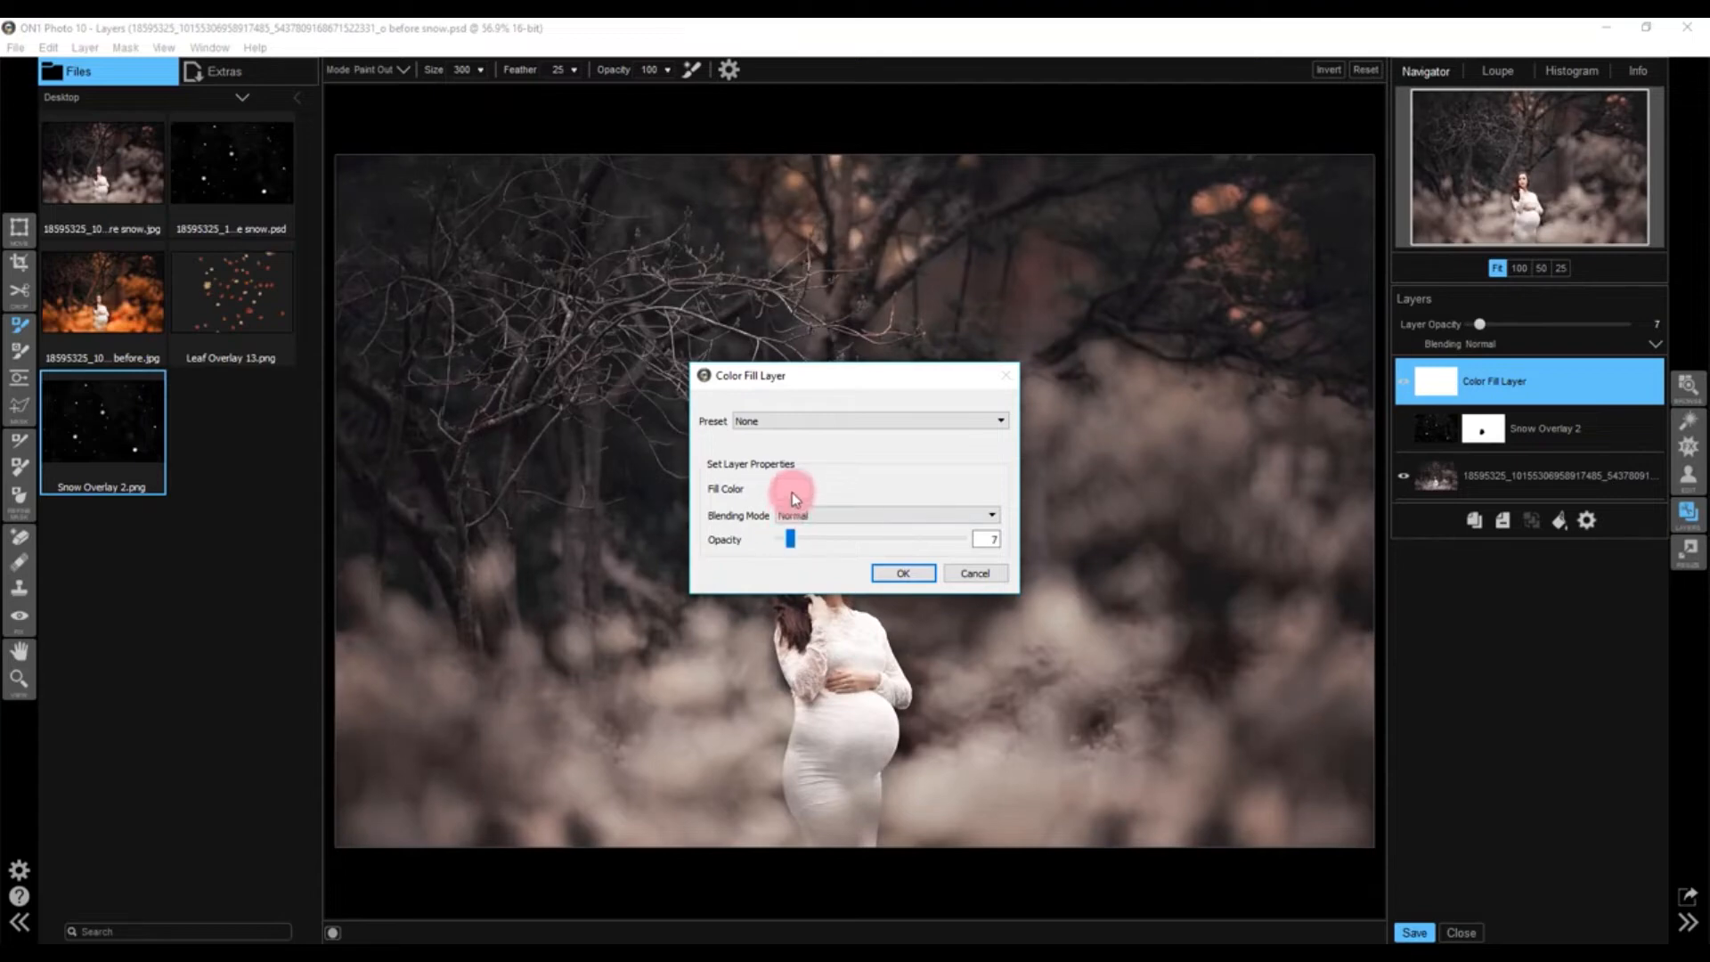
{"action": "left_click", "coordinate": [794, 498]}
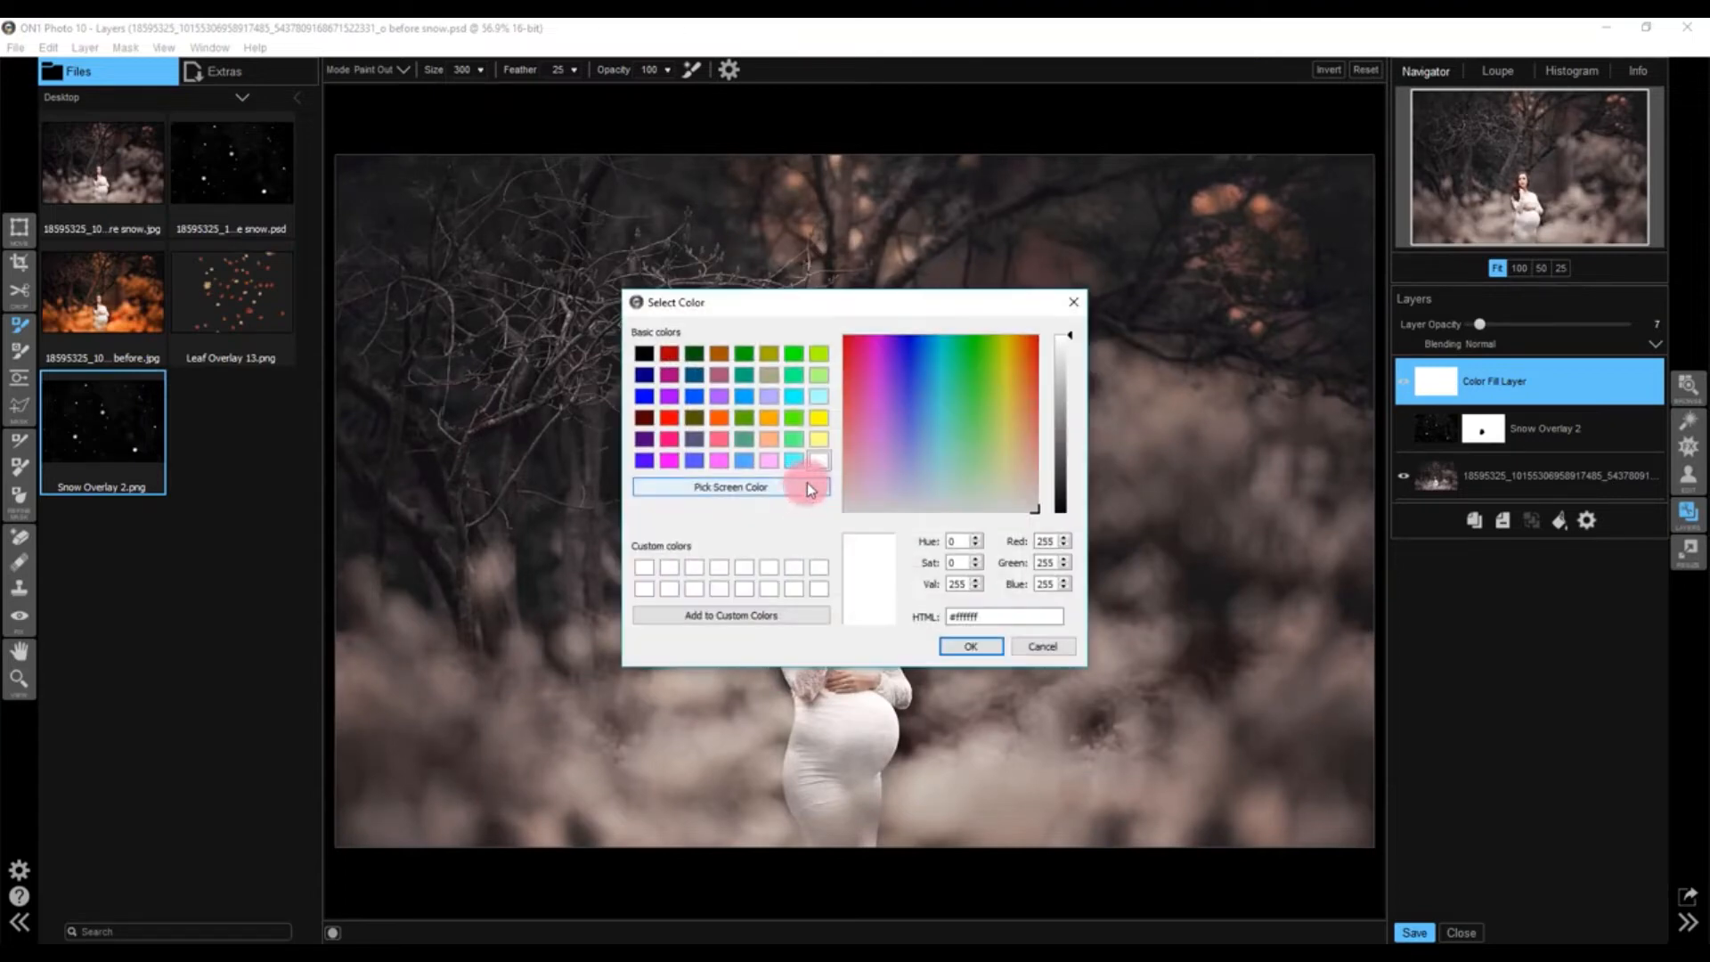
{"action": "left_click", "coordinate": [692, 397]}
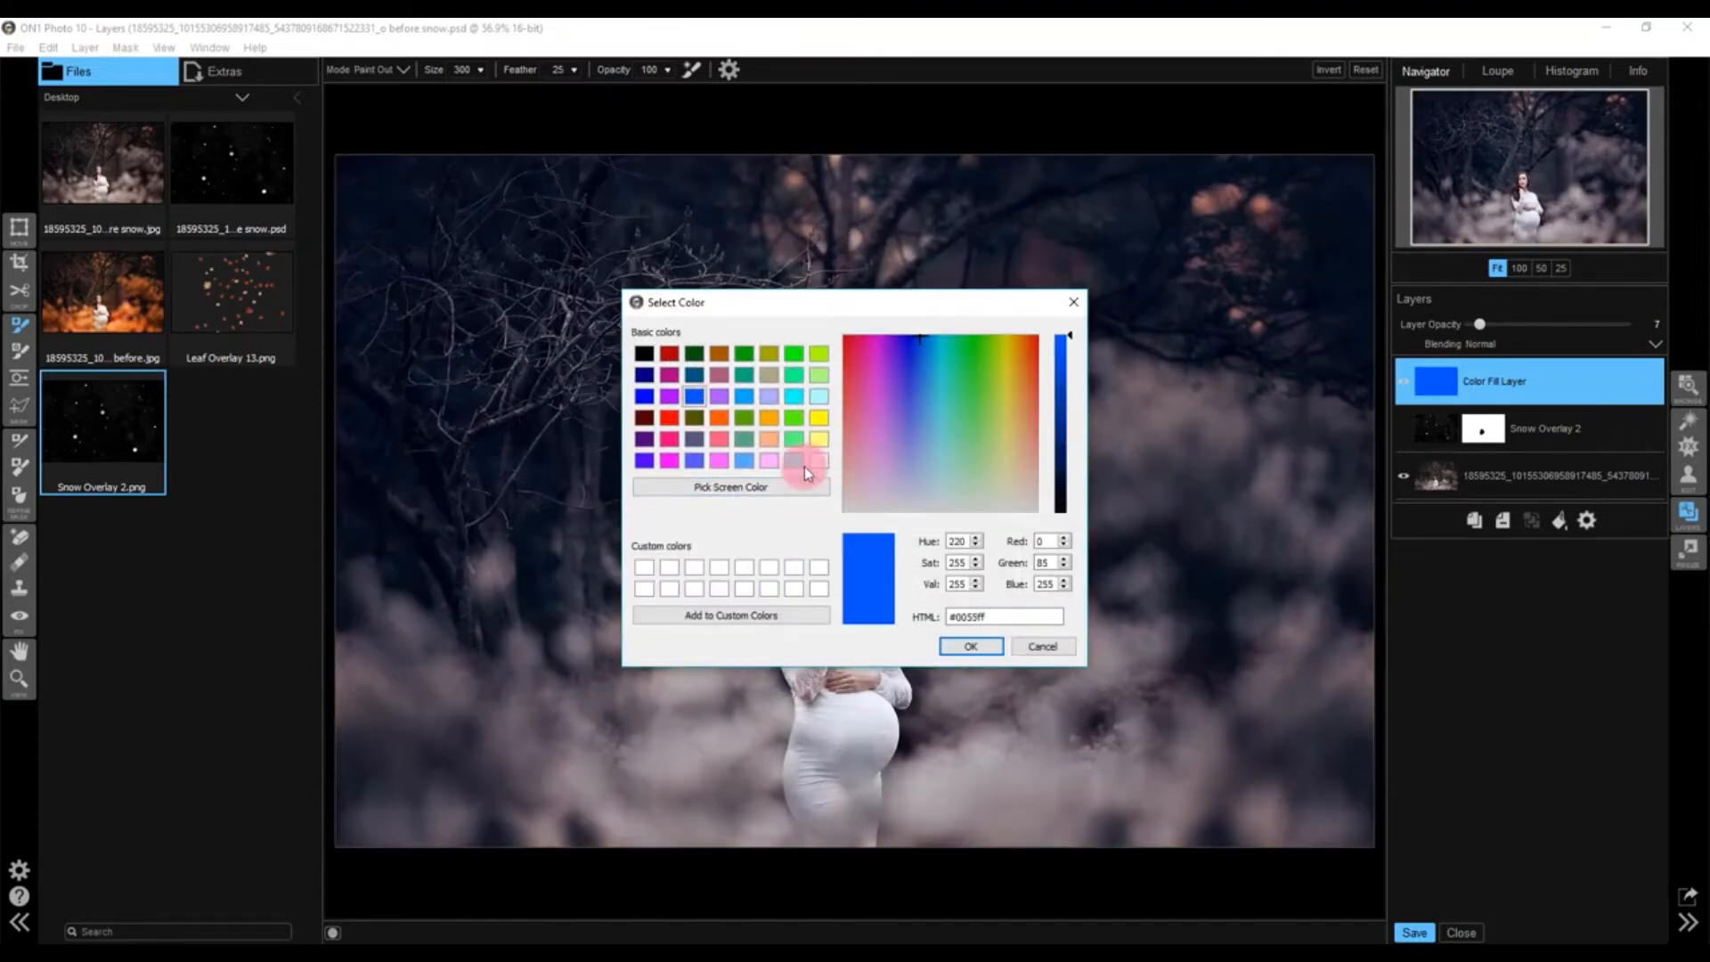
{"action": "left_click", "coordinate": [969, 643]}
{"action": "left_click_drag", "start_coordinate": [837, 404], "coordinate": [1213, 521]}
{"action": "left_click_drag", "start_coordinate": [1167, 656], "coordinate": [1152, 656]}
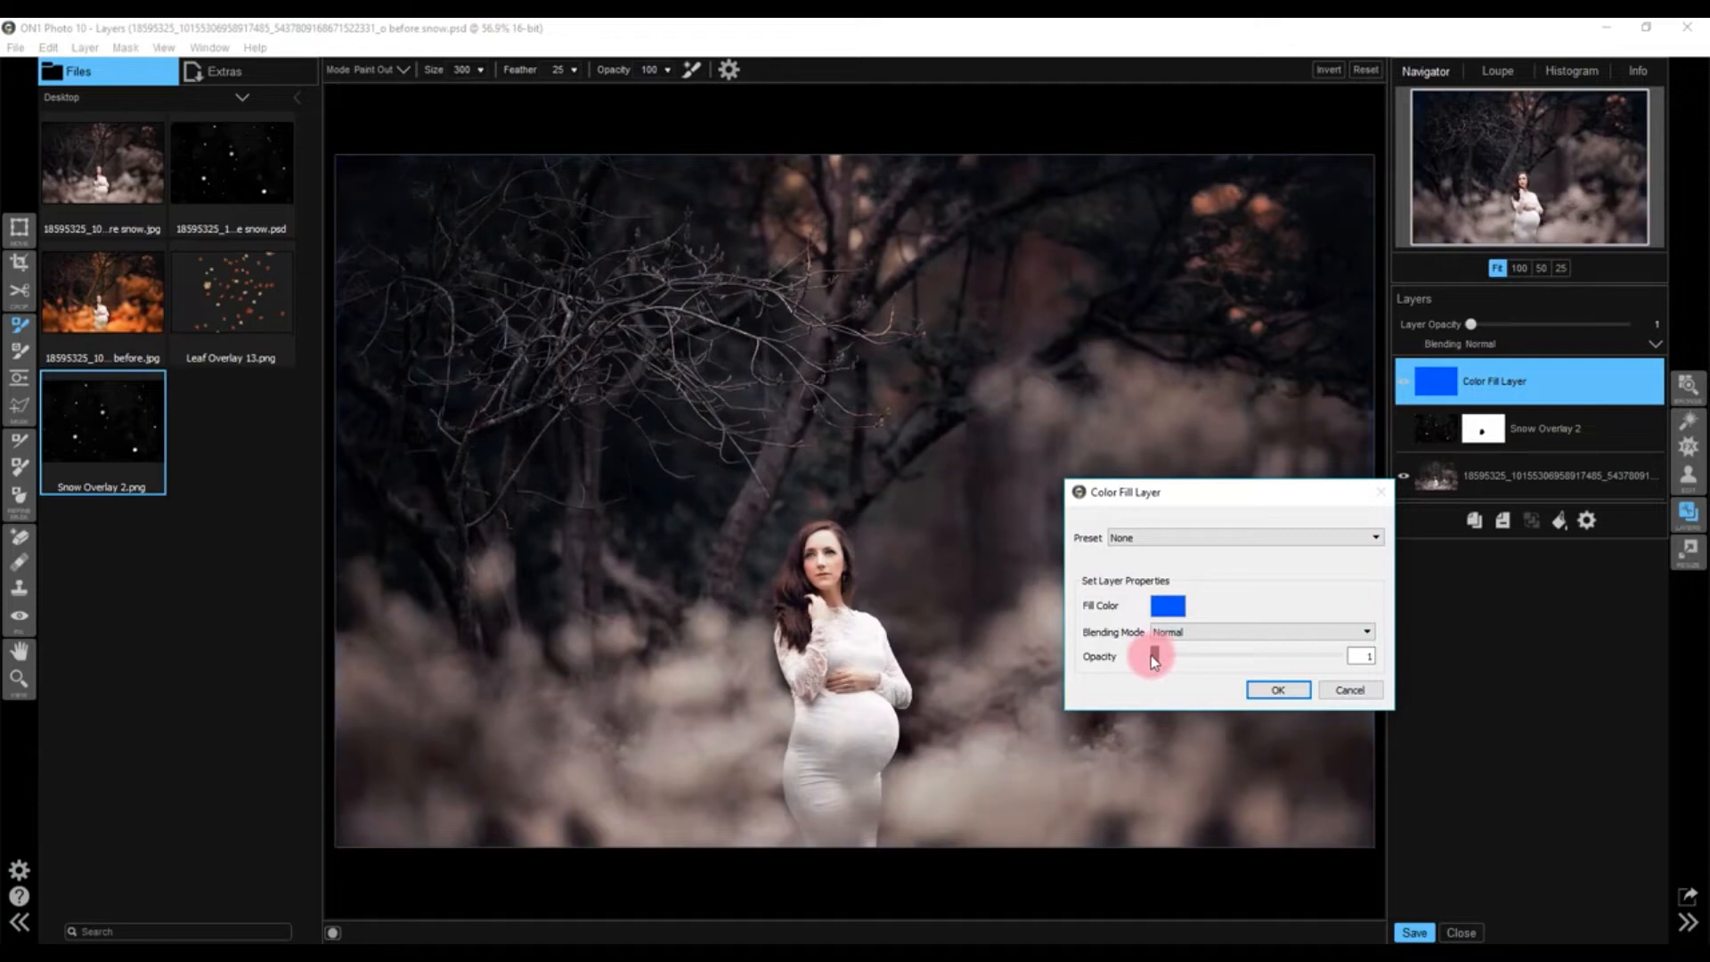
{"action": "left_click", "coordinate": [1278, 689]}
Show the snow overlay layer, and set the color fill layer's opacity to 3 after comparing the photo with and without the tint
{"action": "left_click", "coordinate": [1404, 431]}
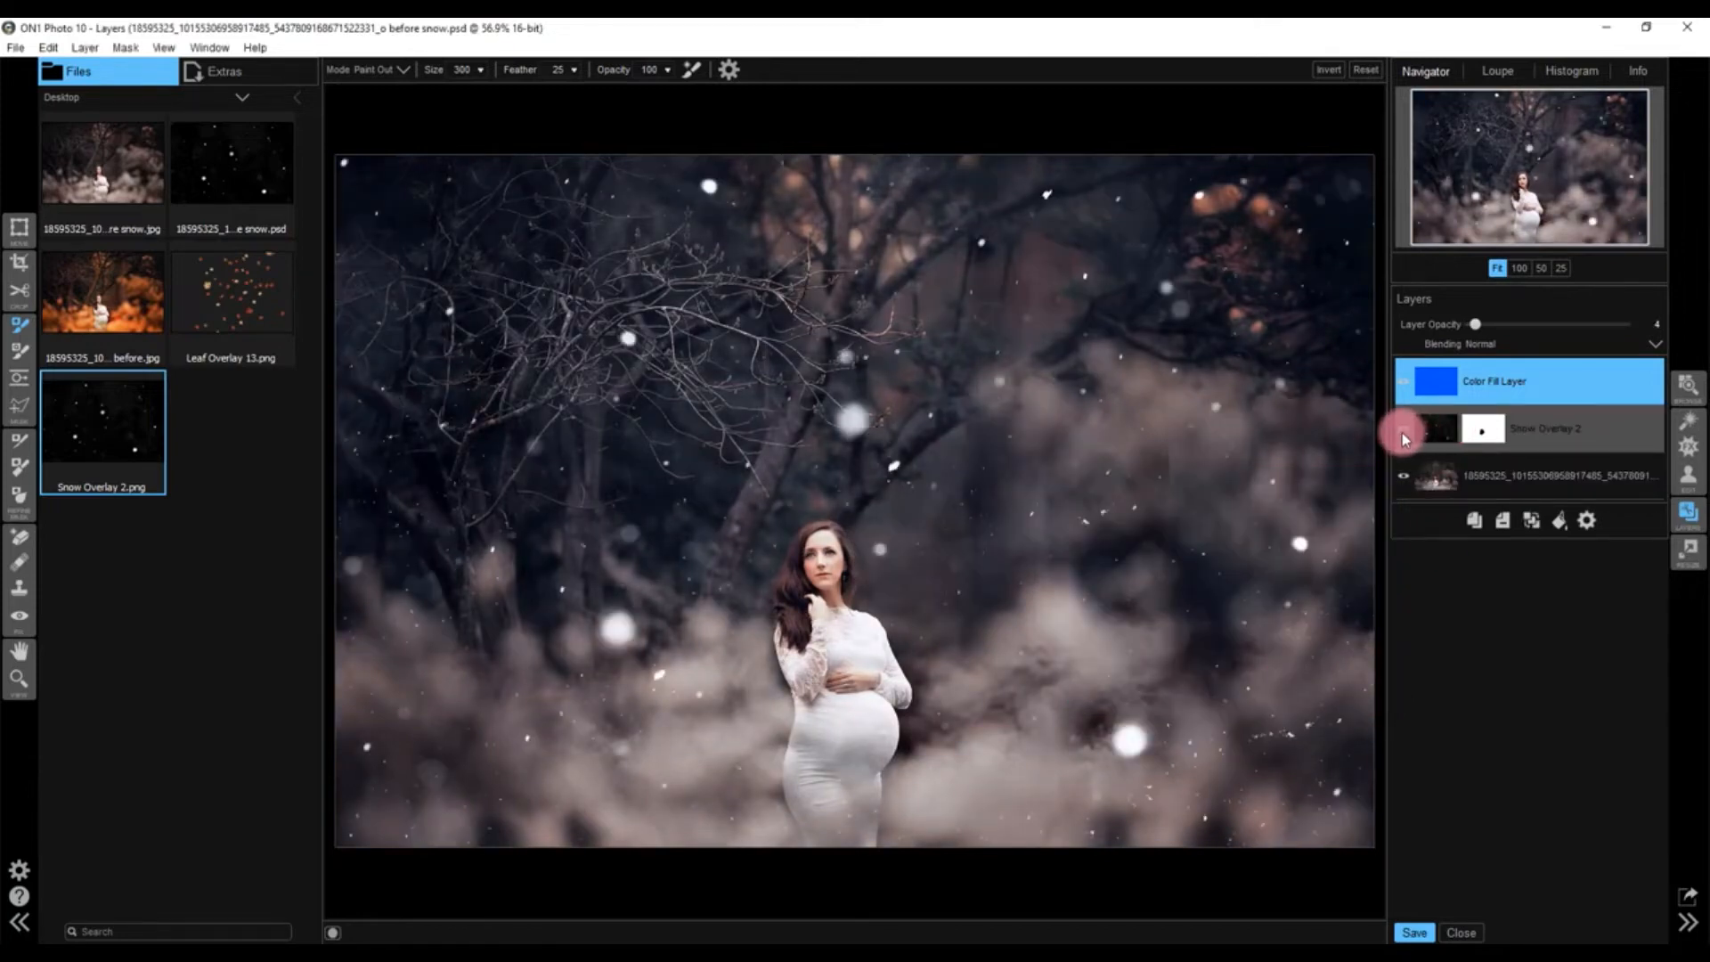
{"action": "left_click", "coordinate": [1402, 384]}
{"action": "left_click", "coordinate": [1402, 384]}
{"action": "left_click_drag", "start_coordinate": [1475, 326], "coordinate": [1471, 331]}
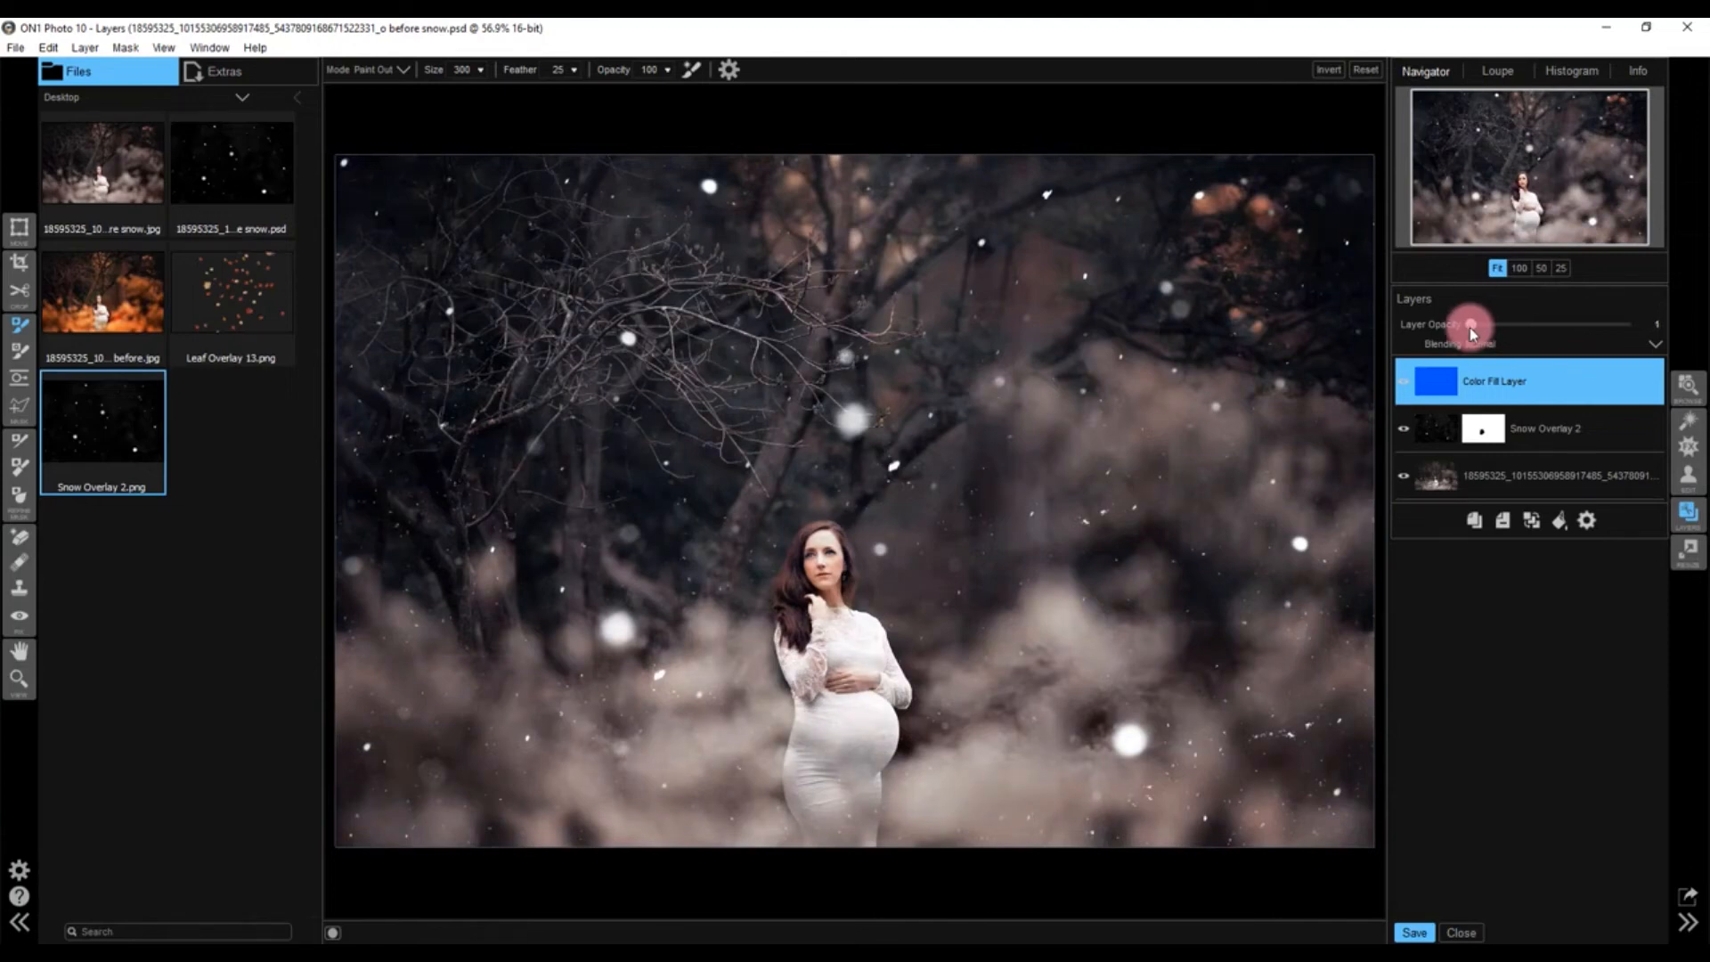
{"action": "left_click", "coordinate": [1459, 385]}
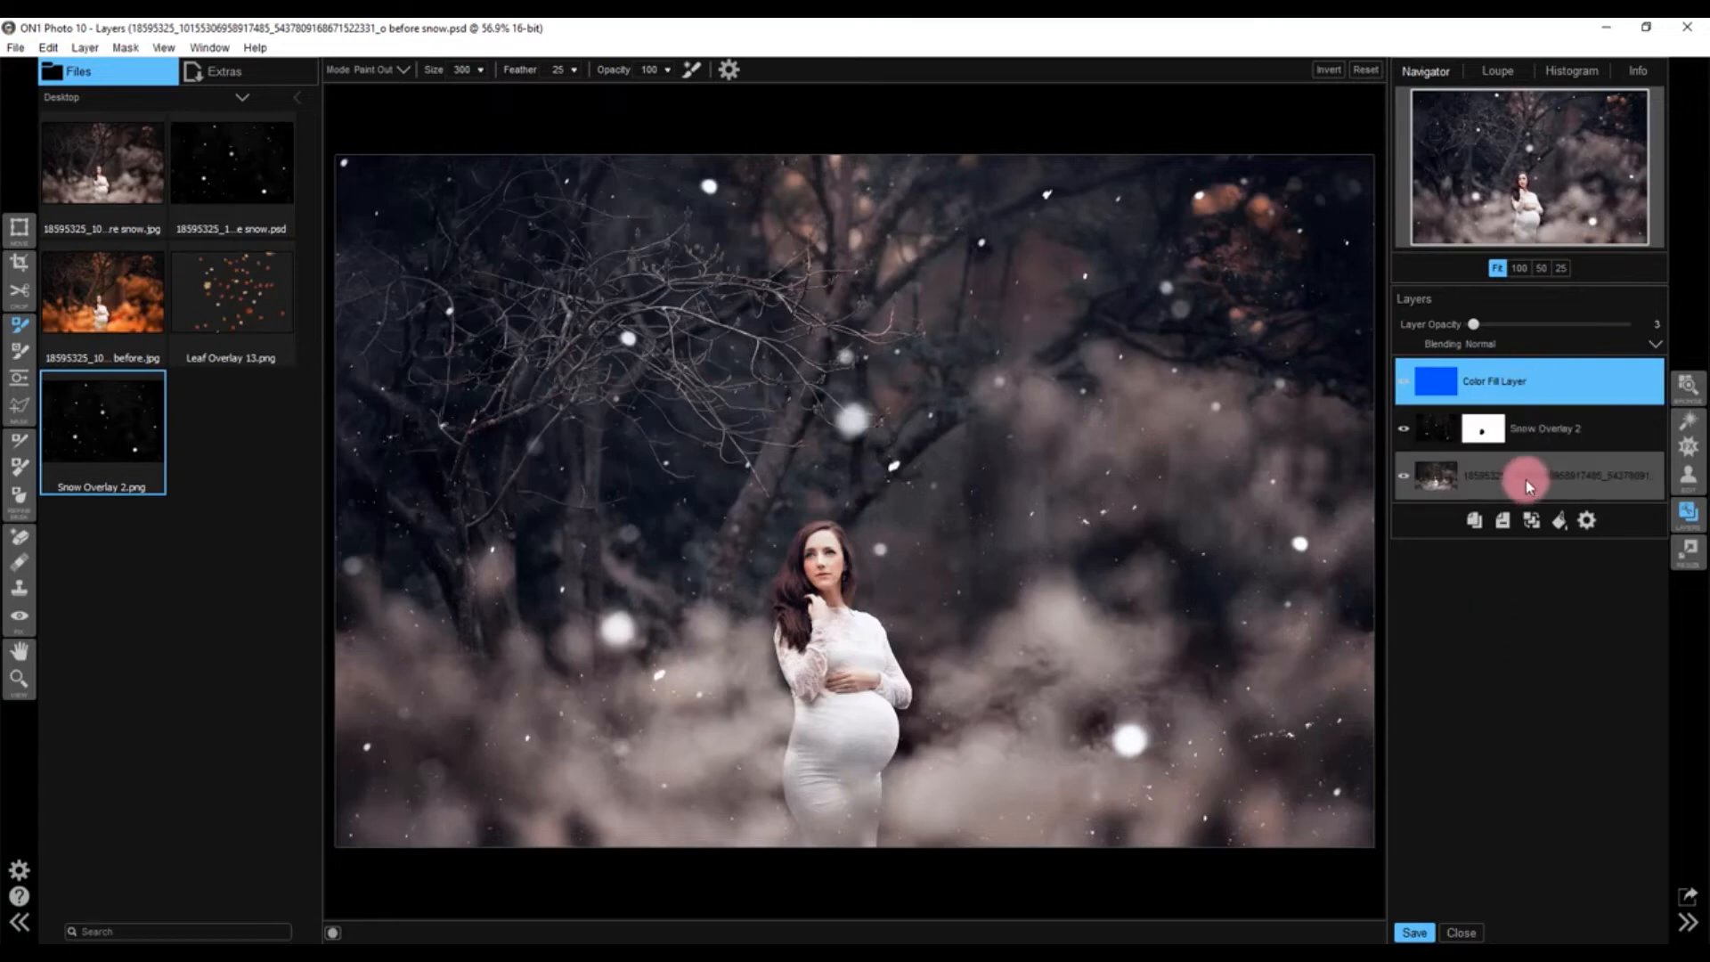
Save the layered snow photo and switch to Lightroom
{"action": "left_click", "coordinate": [1414, 932]}
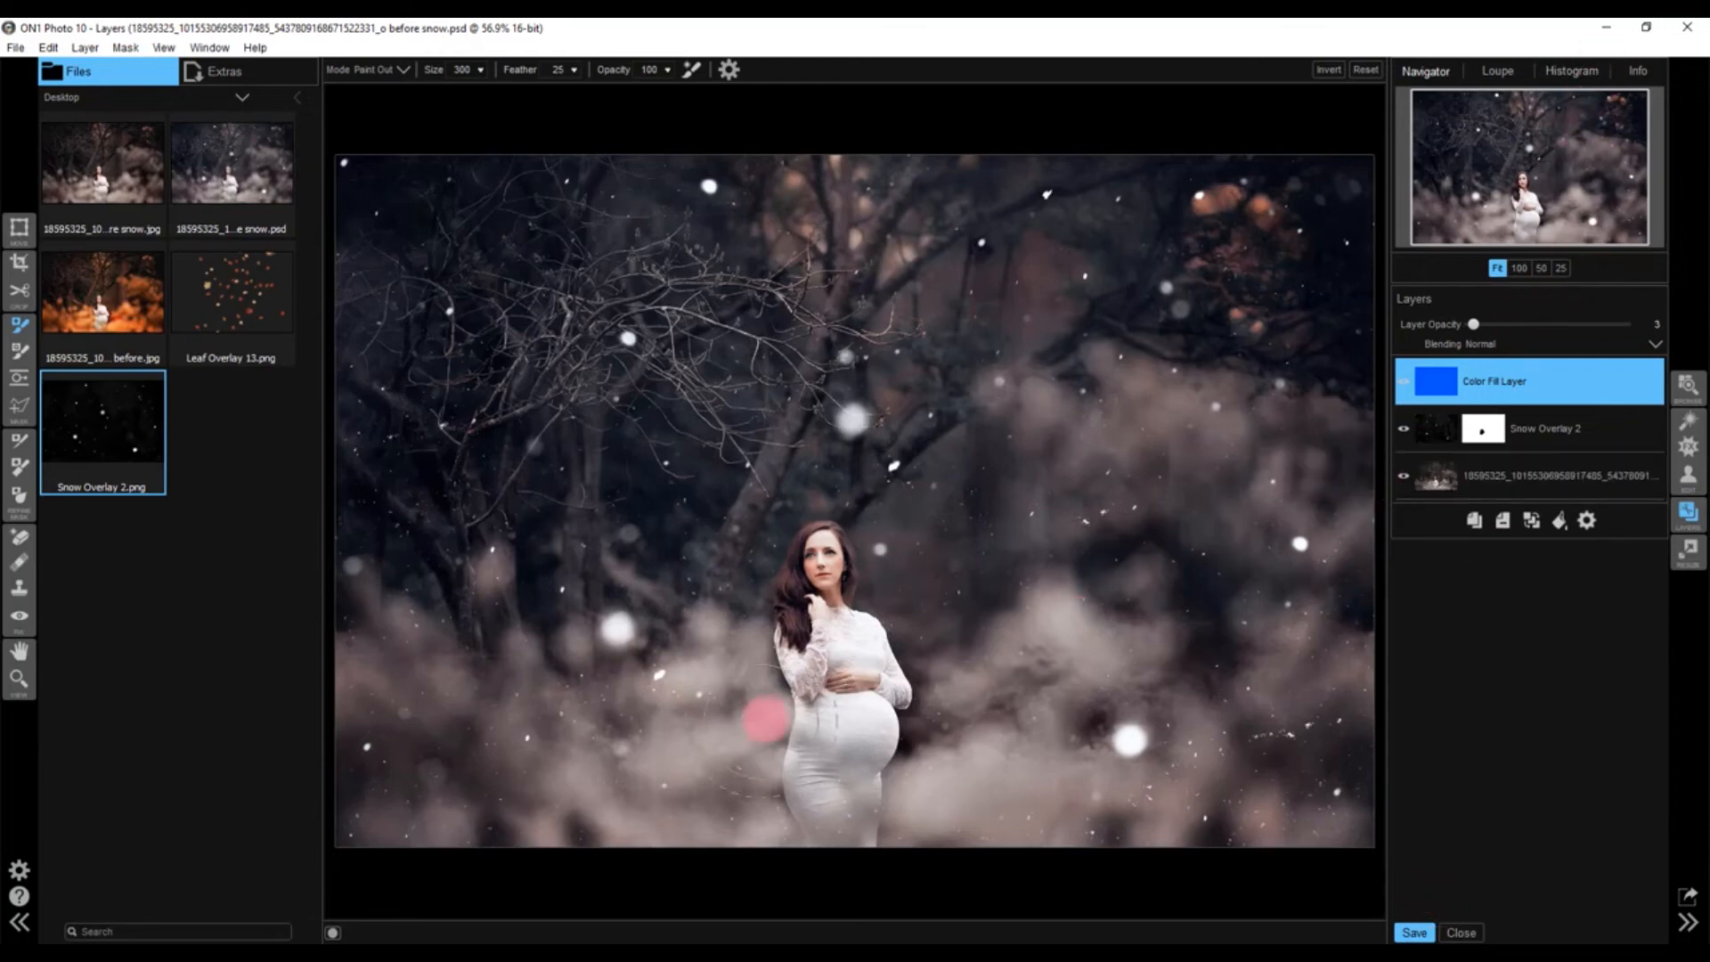
{"action": "mouse_move", "coordinate": [721, 959]}
{"action": "left_click", "coordinate": [1606, 27]}
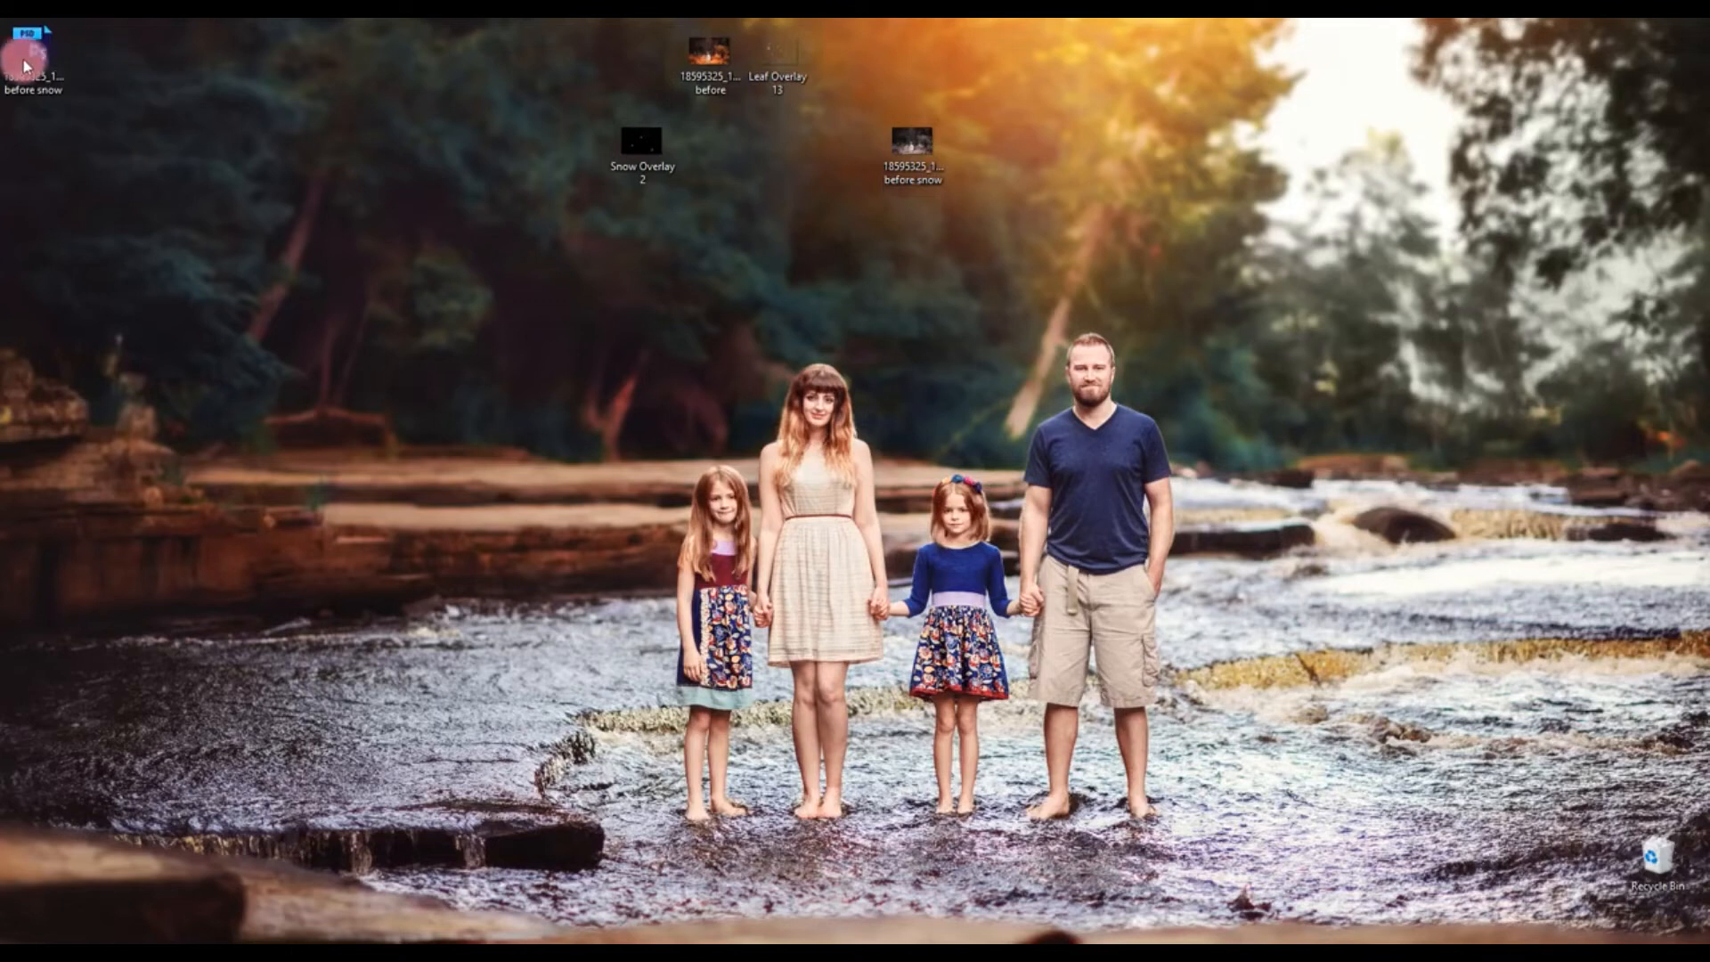
{"action": "left_click", "coordinate": [30, 39]}
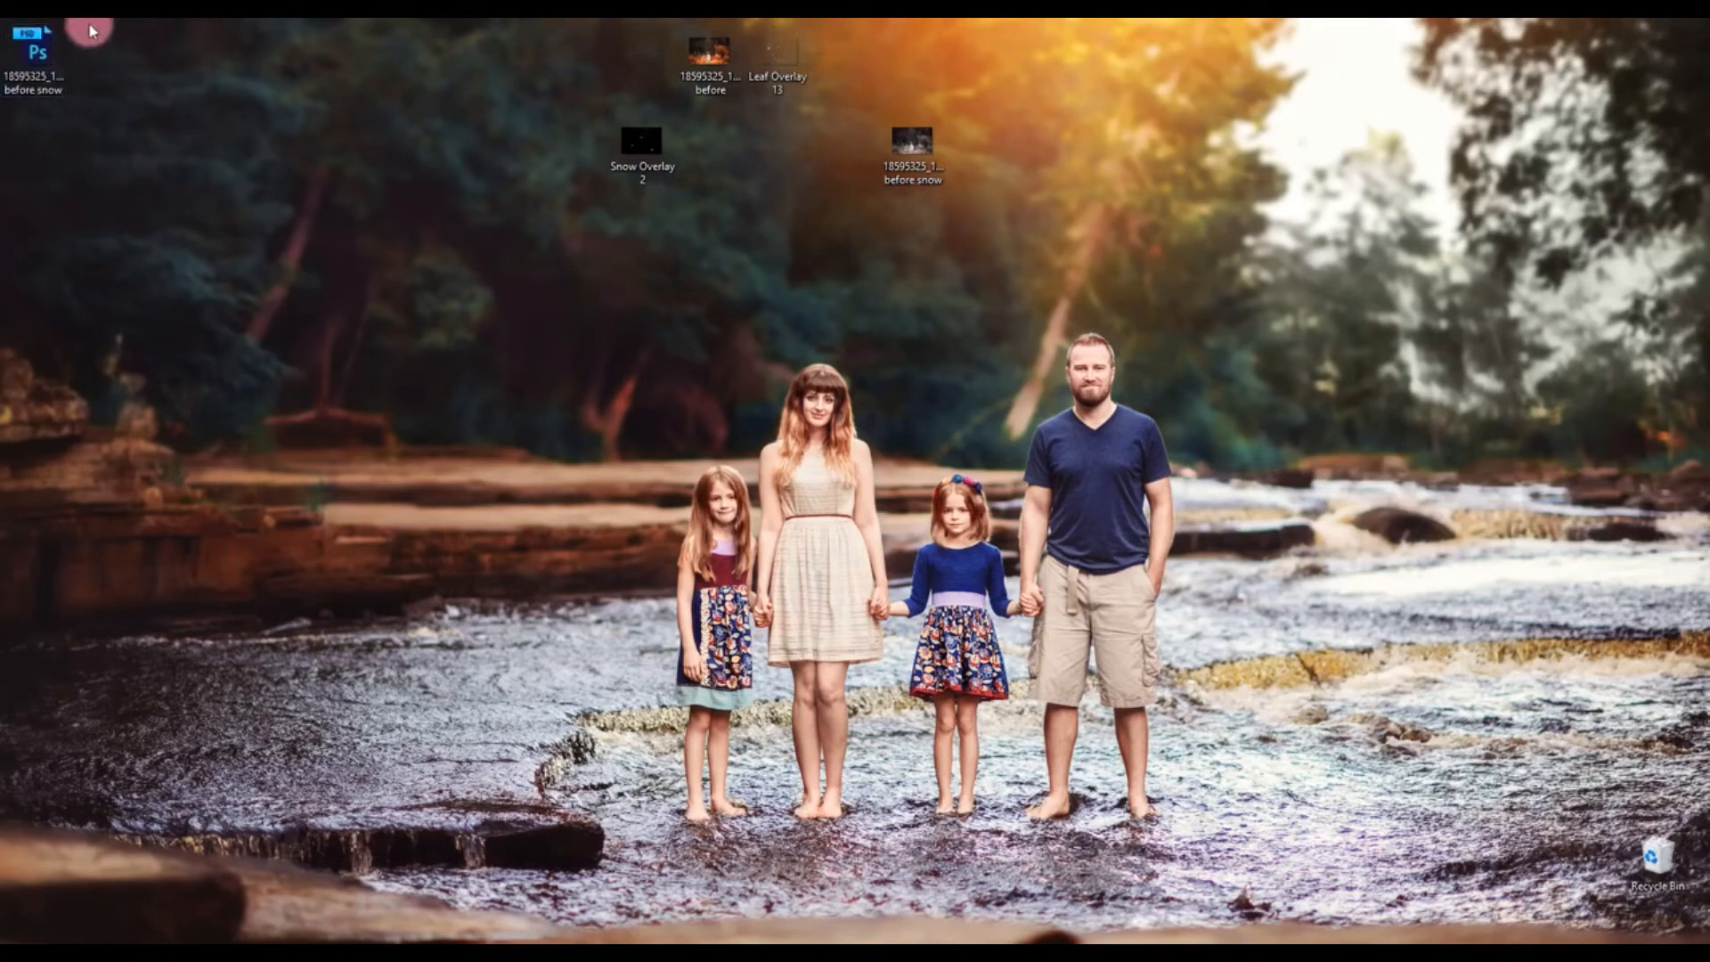
{"action": "left_click", "coordinate": [883, 806]}
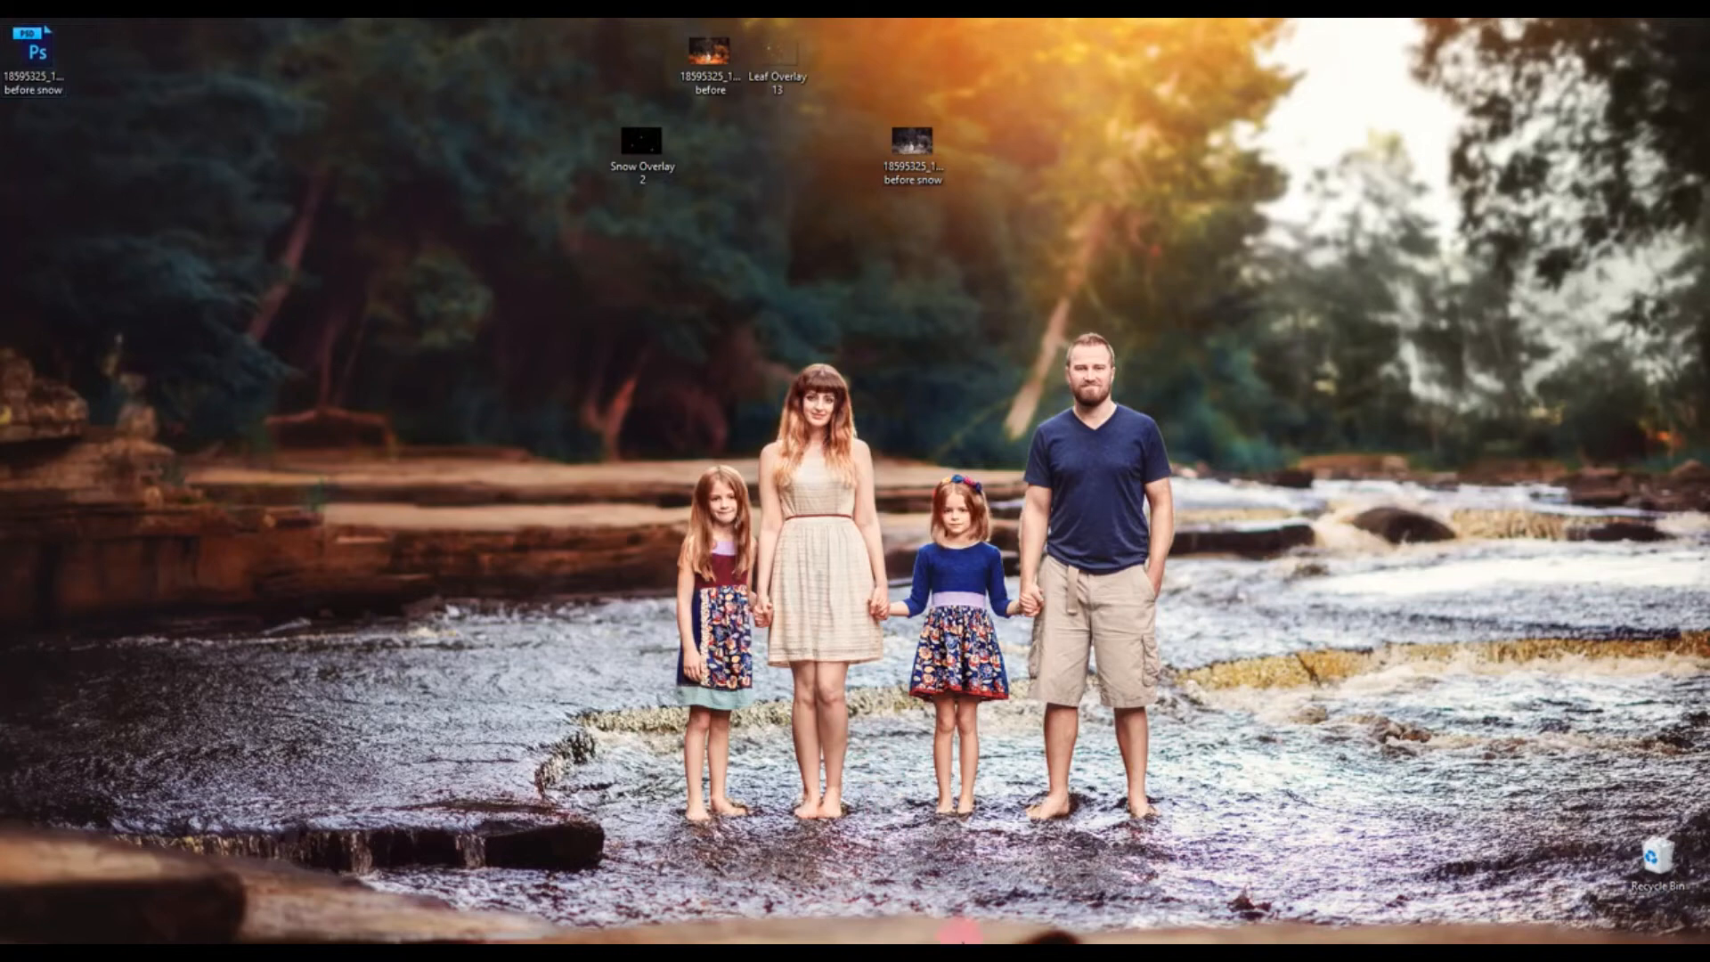
{"action": "left_click", "coordinate": [732, 952]}
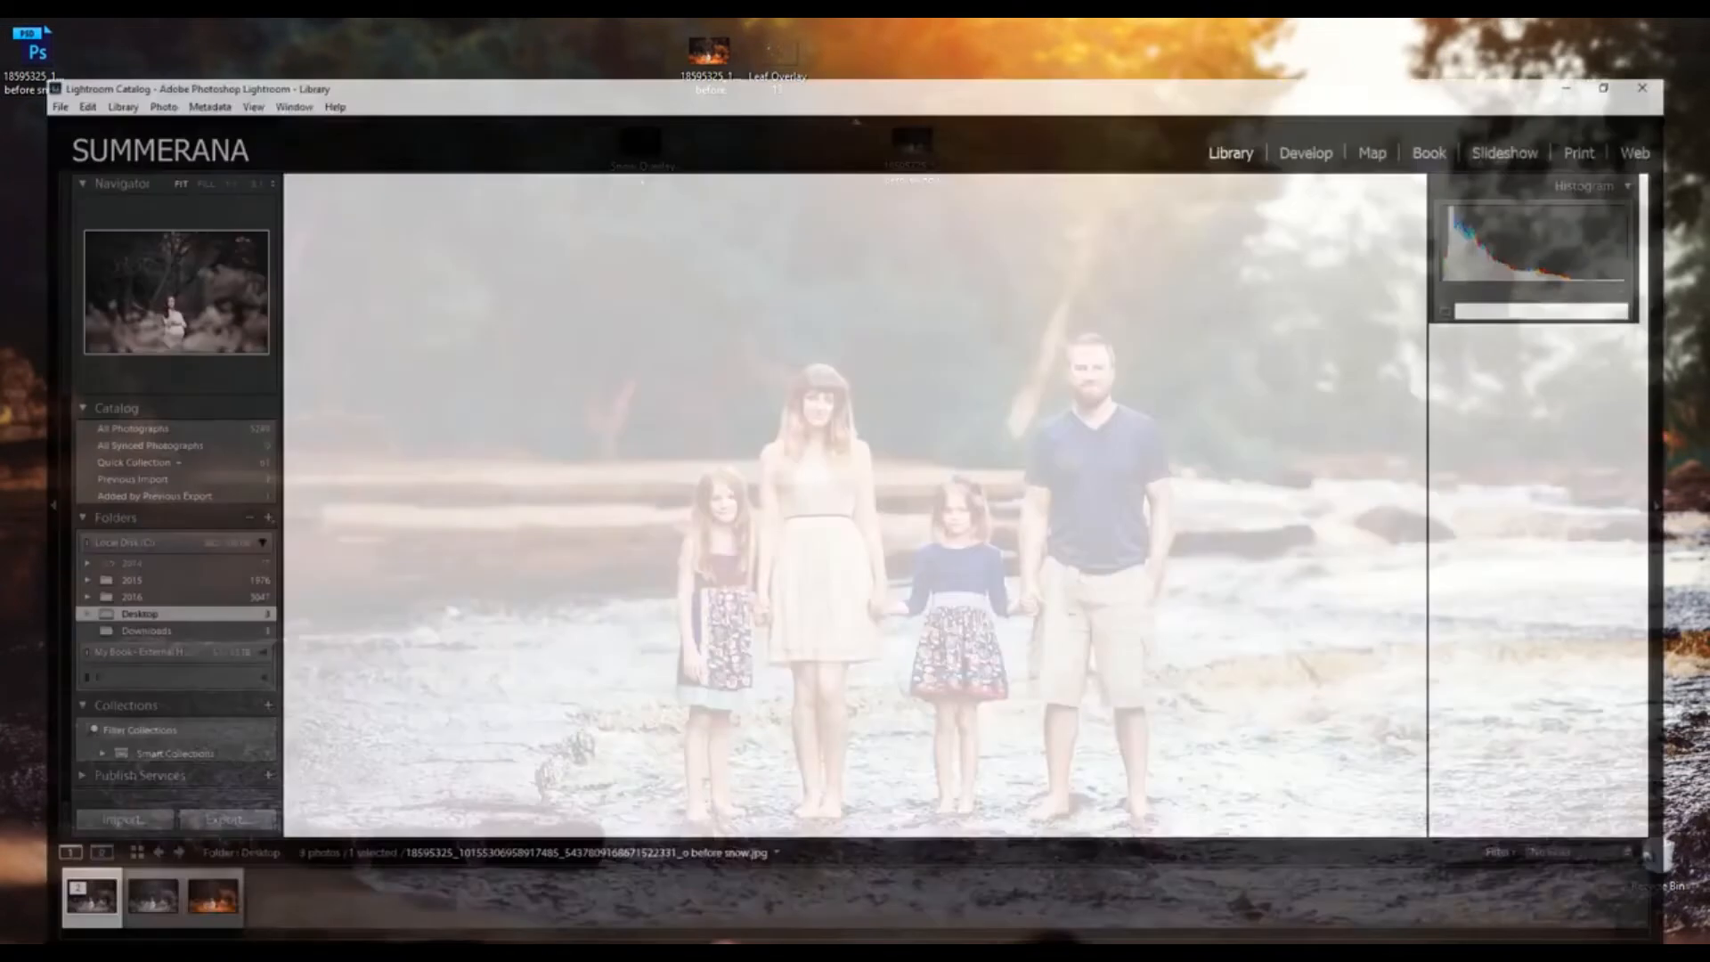
{"action": "key", "text": "ctrl+z"}
Compare the original portrait with the edited snow version in the Lightroom library
{"action": "left_click", "coordinate": [108, 891]}
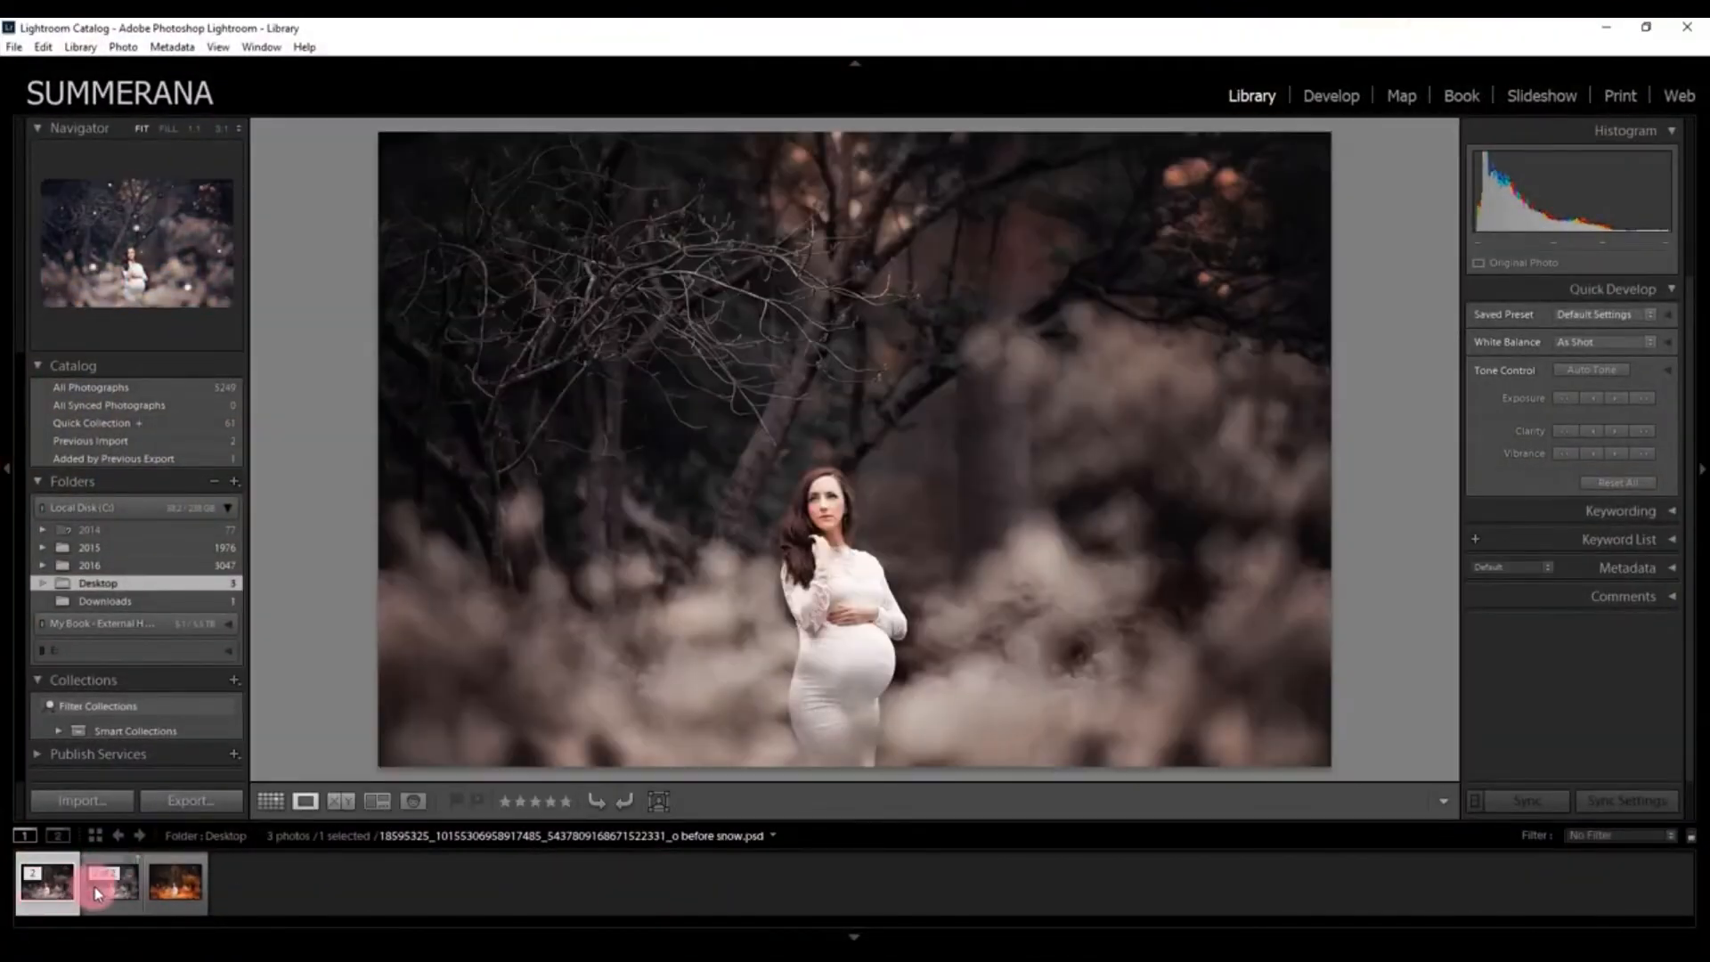
{"action": "left_click", "coordinate": [59, 892]}
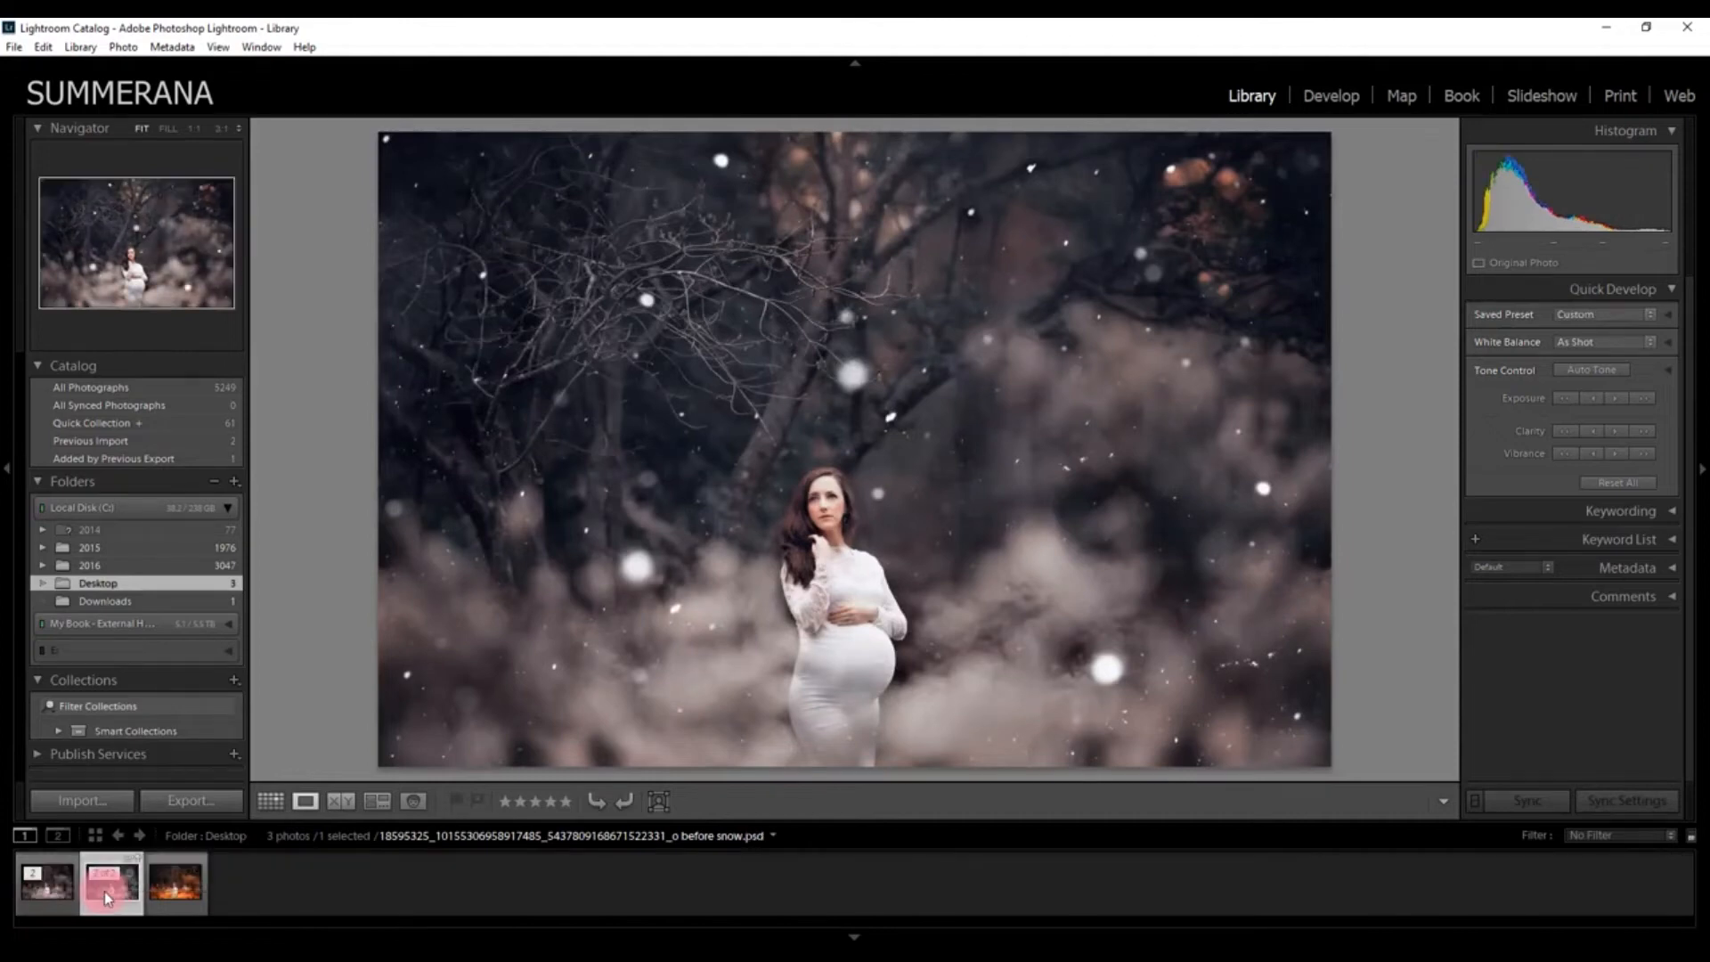
{"action": "left_click", "coordinate": [102, 890]}
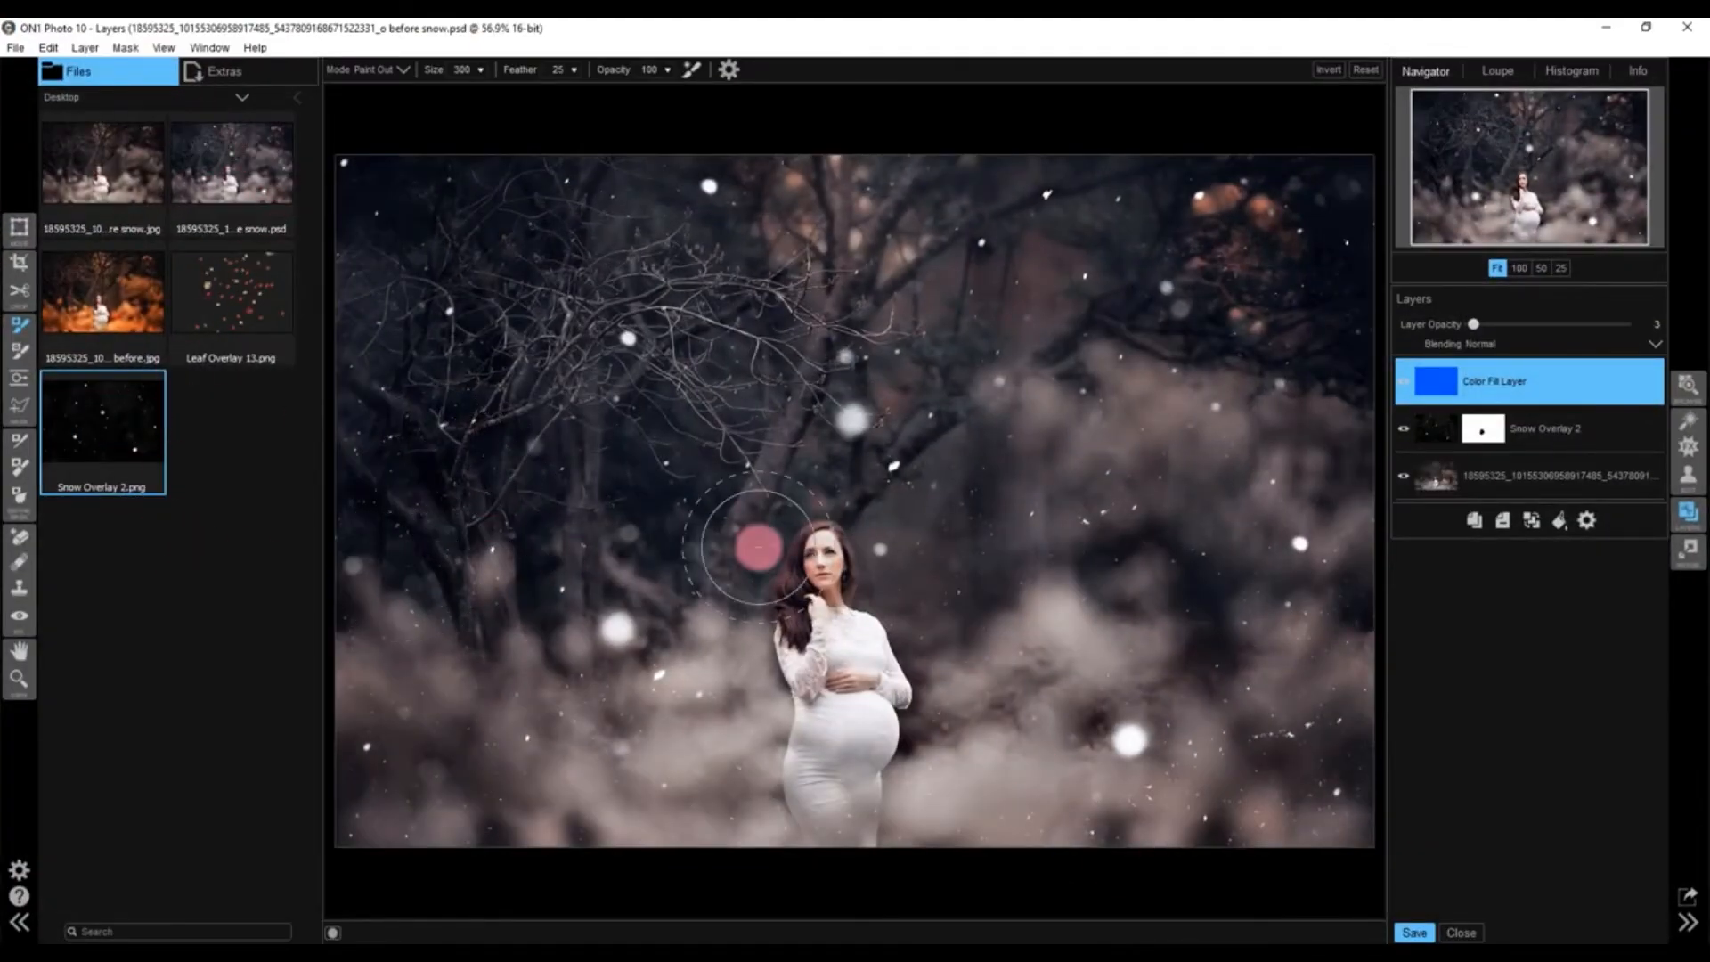
Open the orange autumn "before" portrait from the Desktop files using the Edit a Copy option
{"action": "key", "text": "h"}
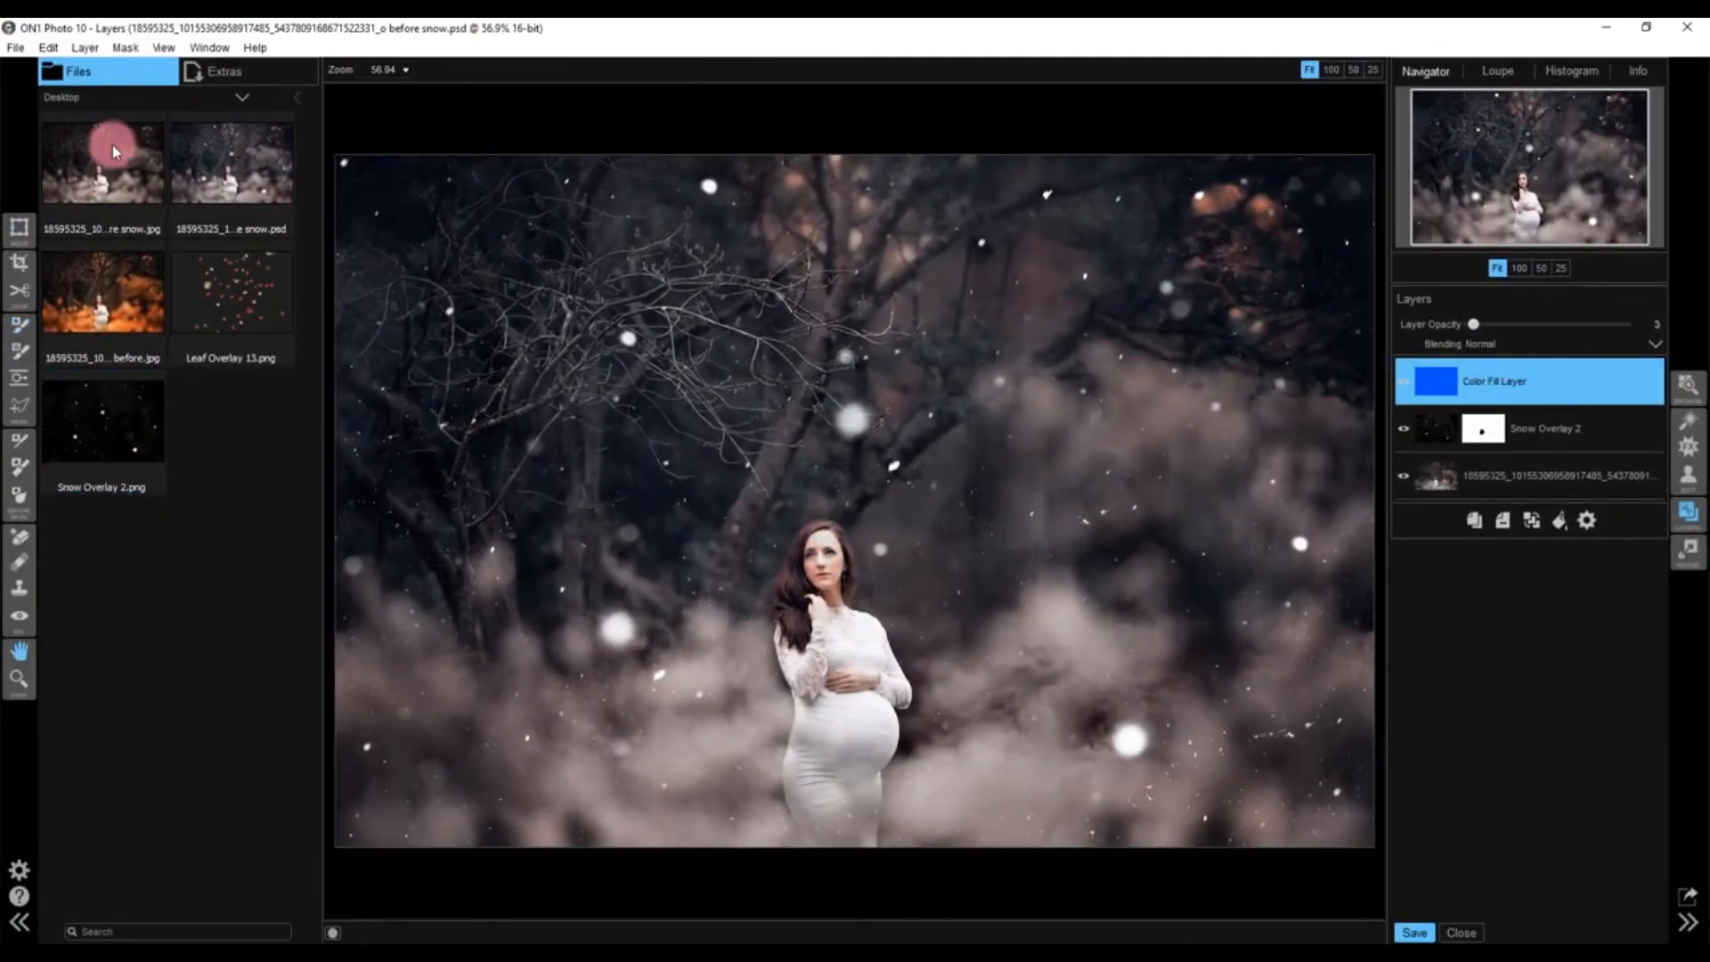
{"action": "left_click", "coordinate": [15, 50]}
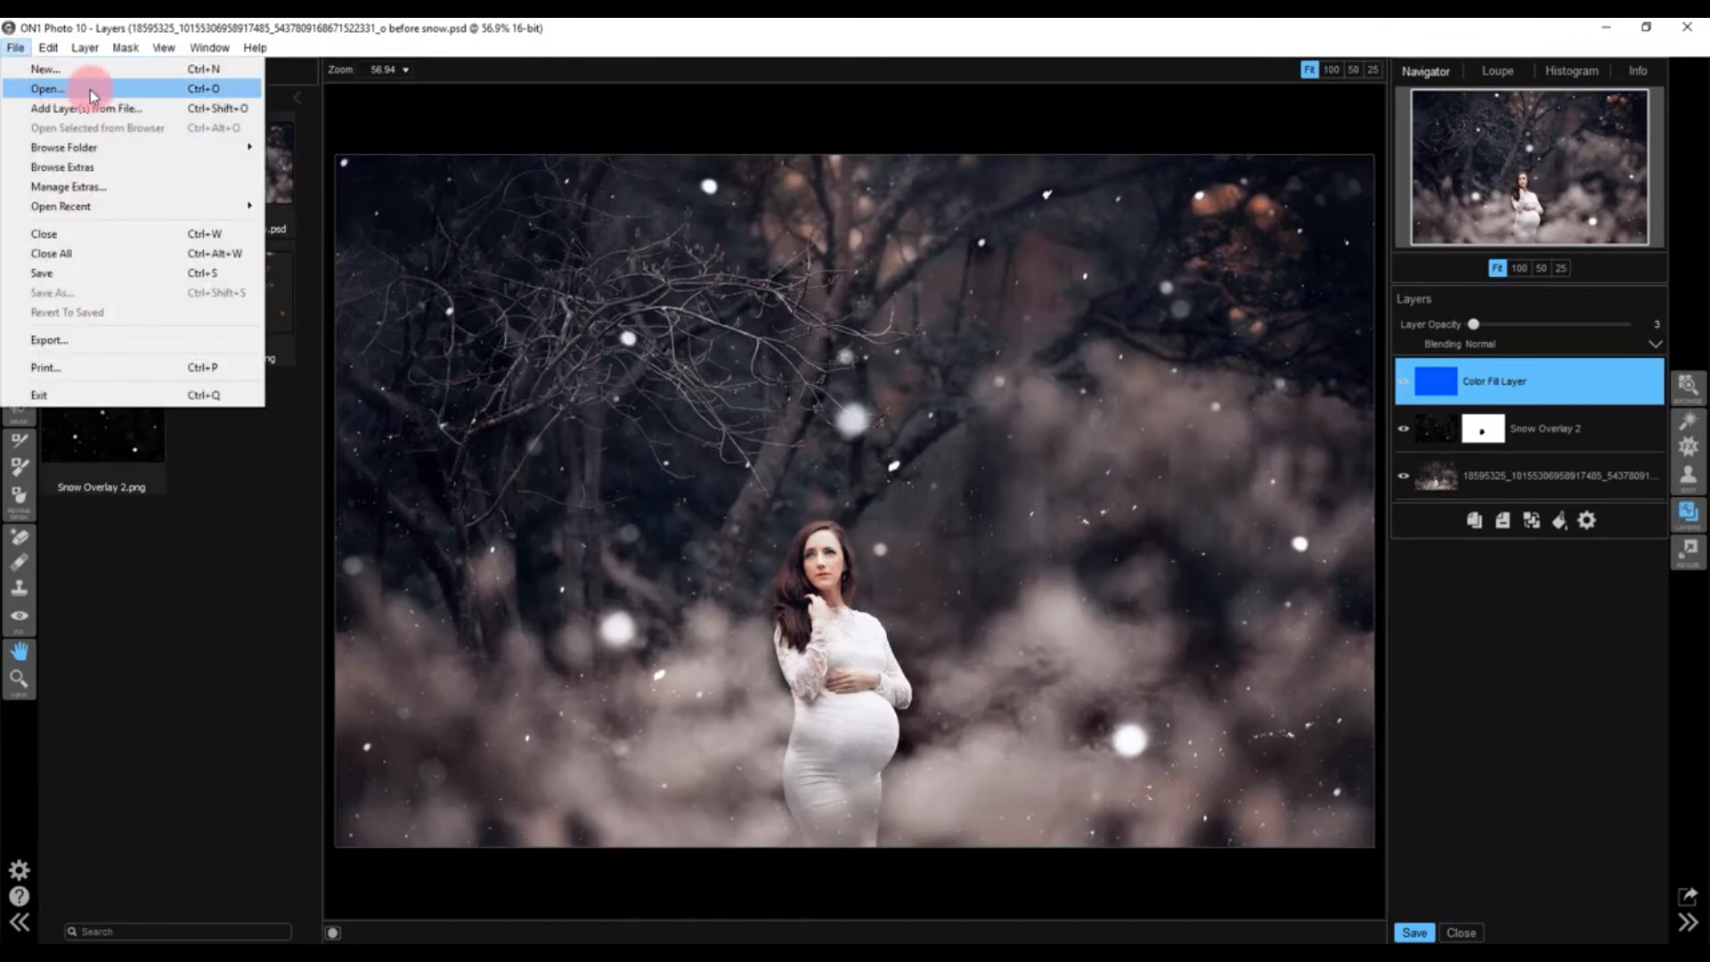
{"action": "left_click", "coordinate": [490, 105]}
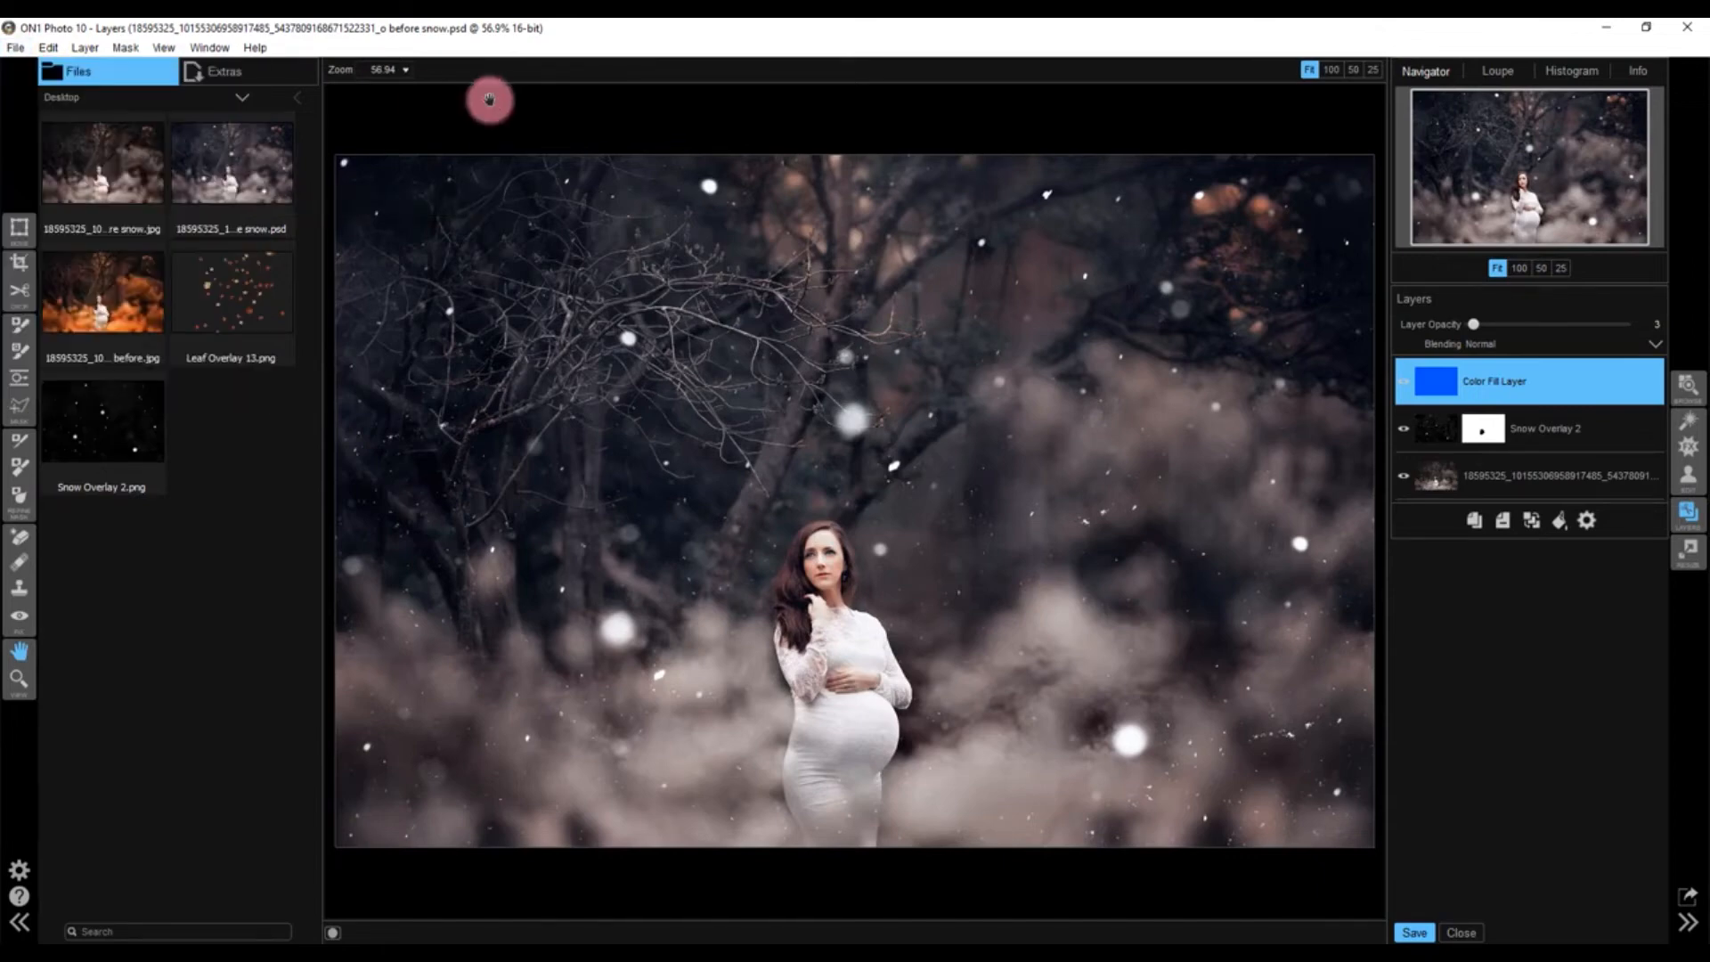
{"action": "left_click", "coordinate": [83, 302]}
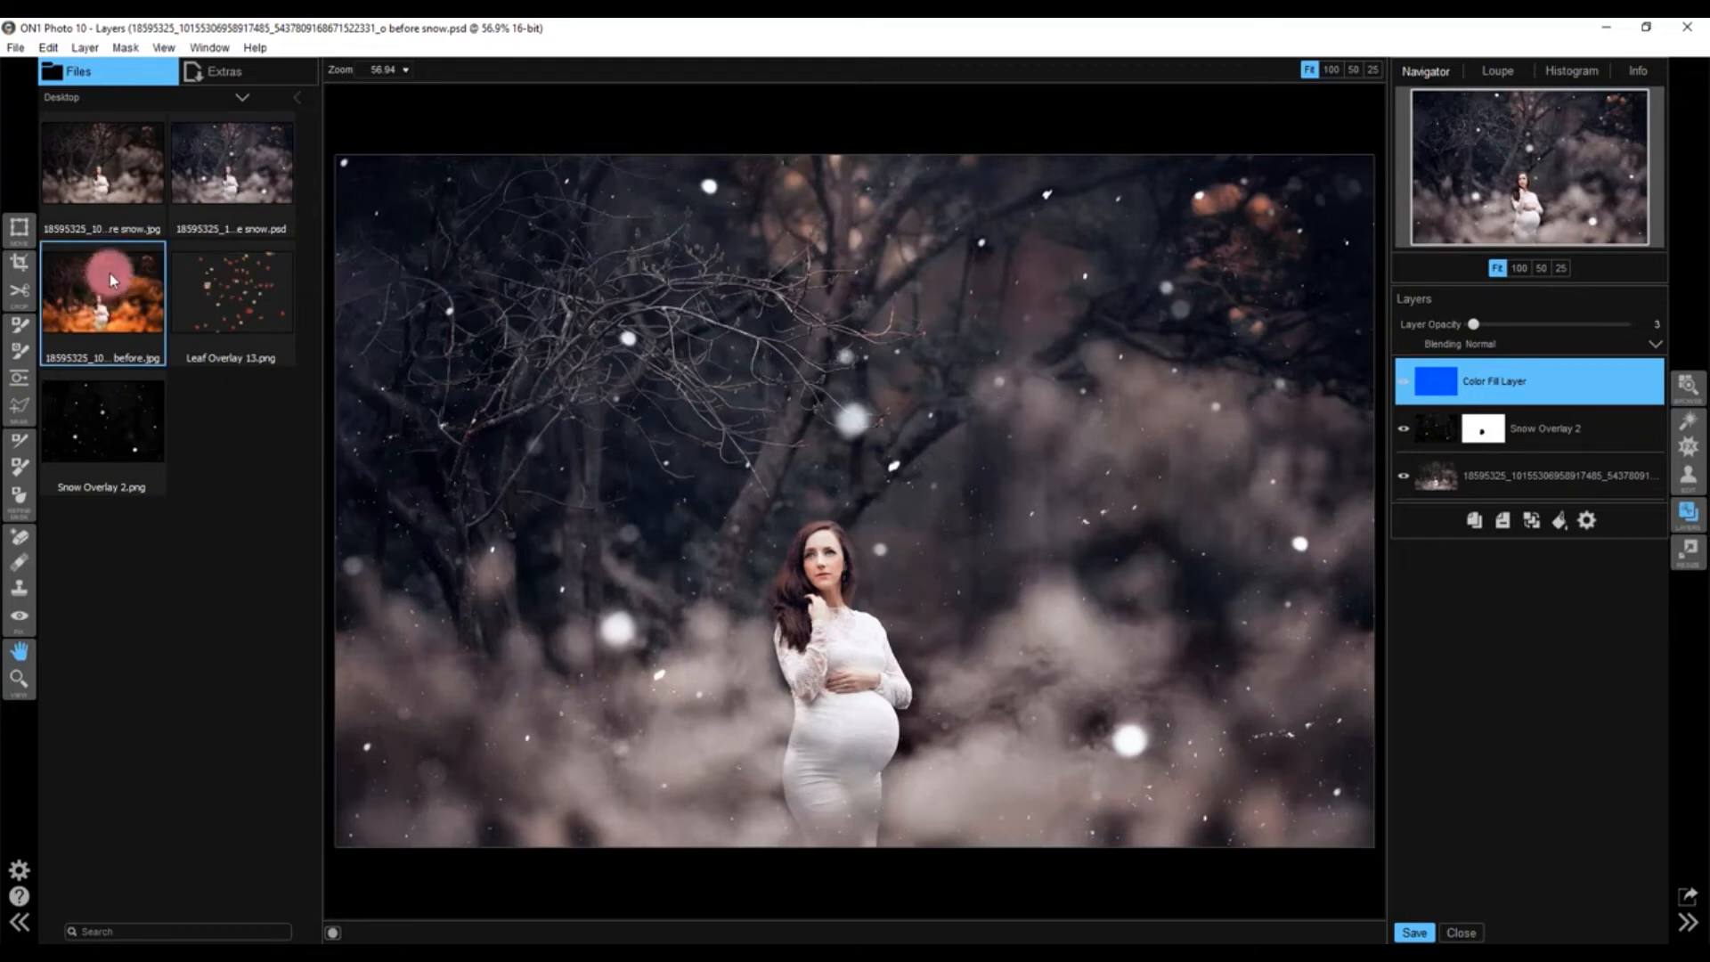
{"action": "left_click_drag", "start_coordinate": [103, 290], "coordinate": [528, 267]}
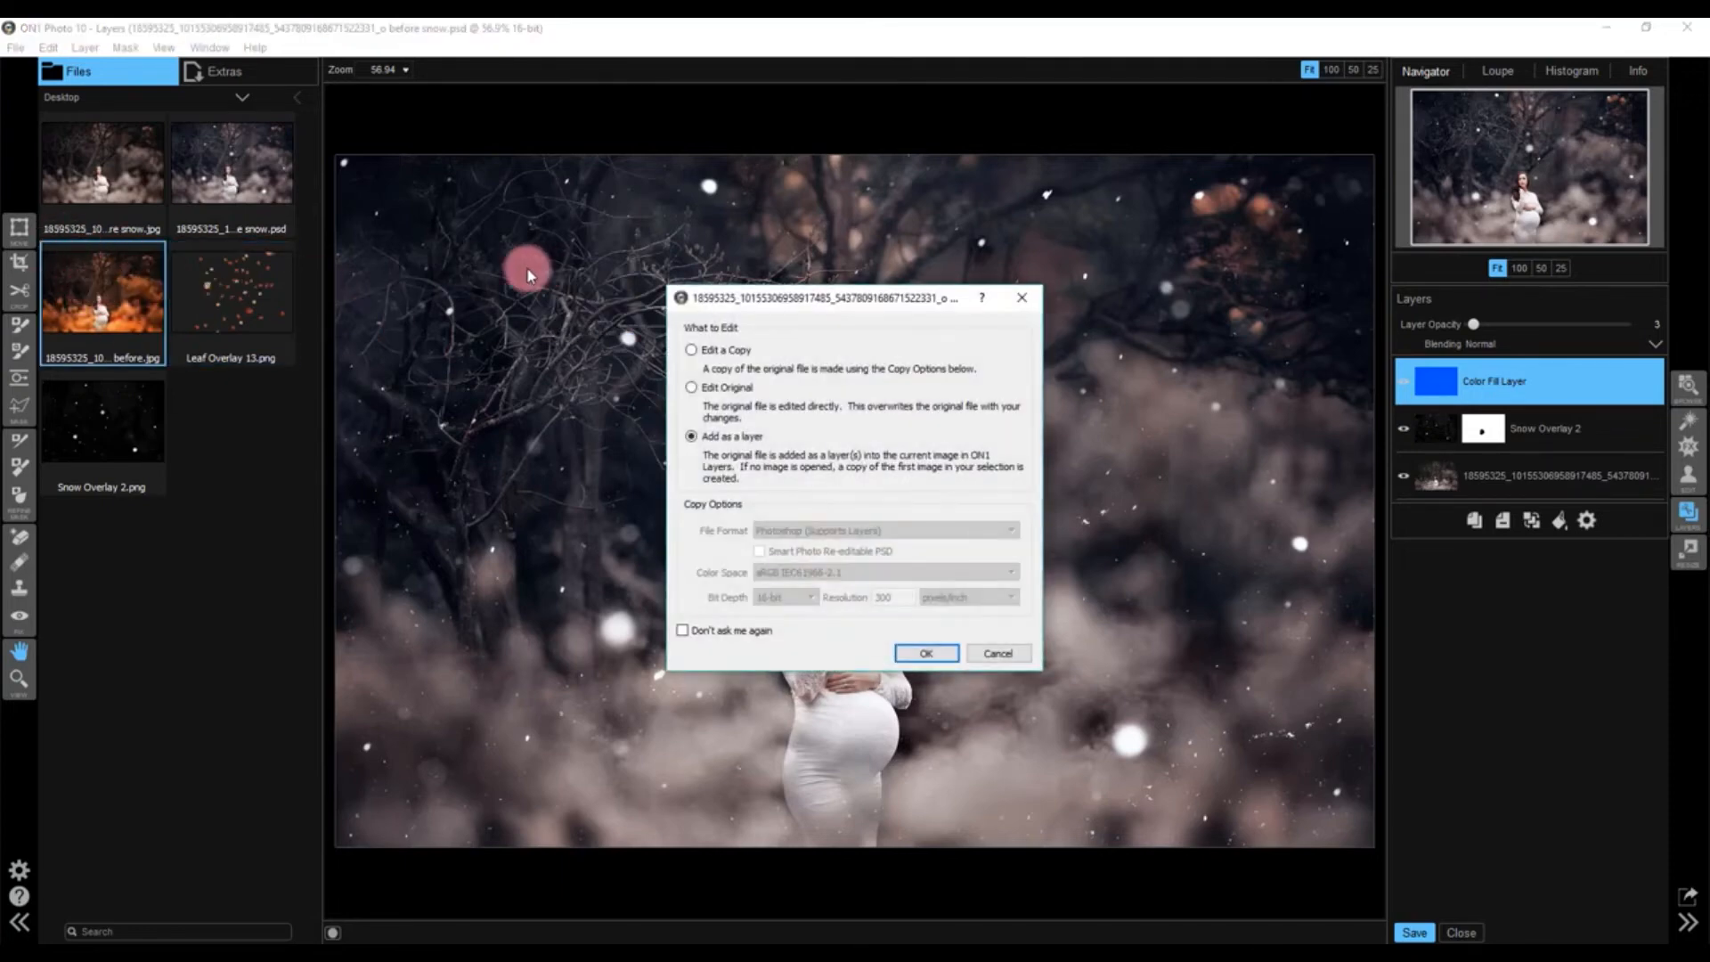
{"action": "left_click", "coordinate": [692, 353]}
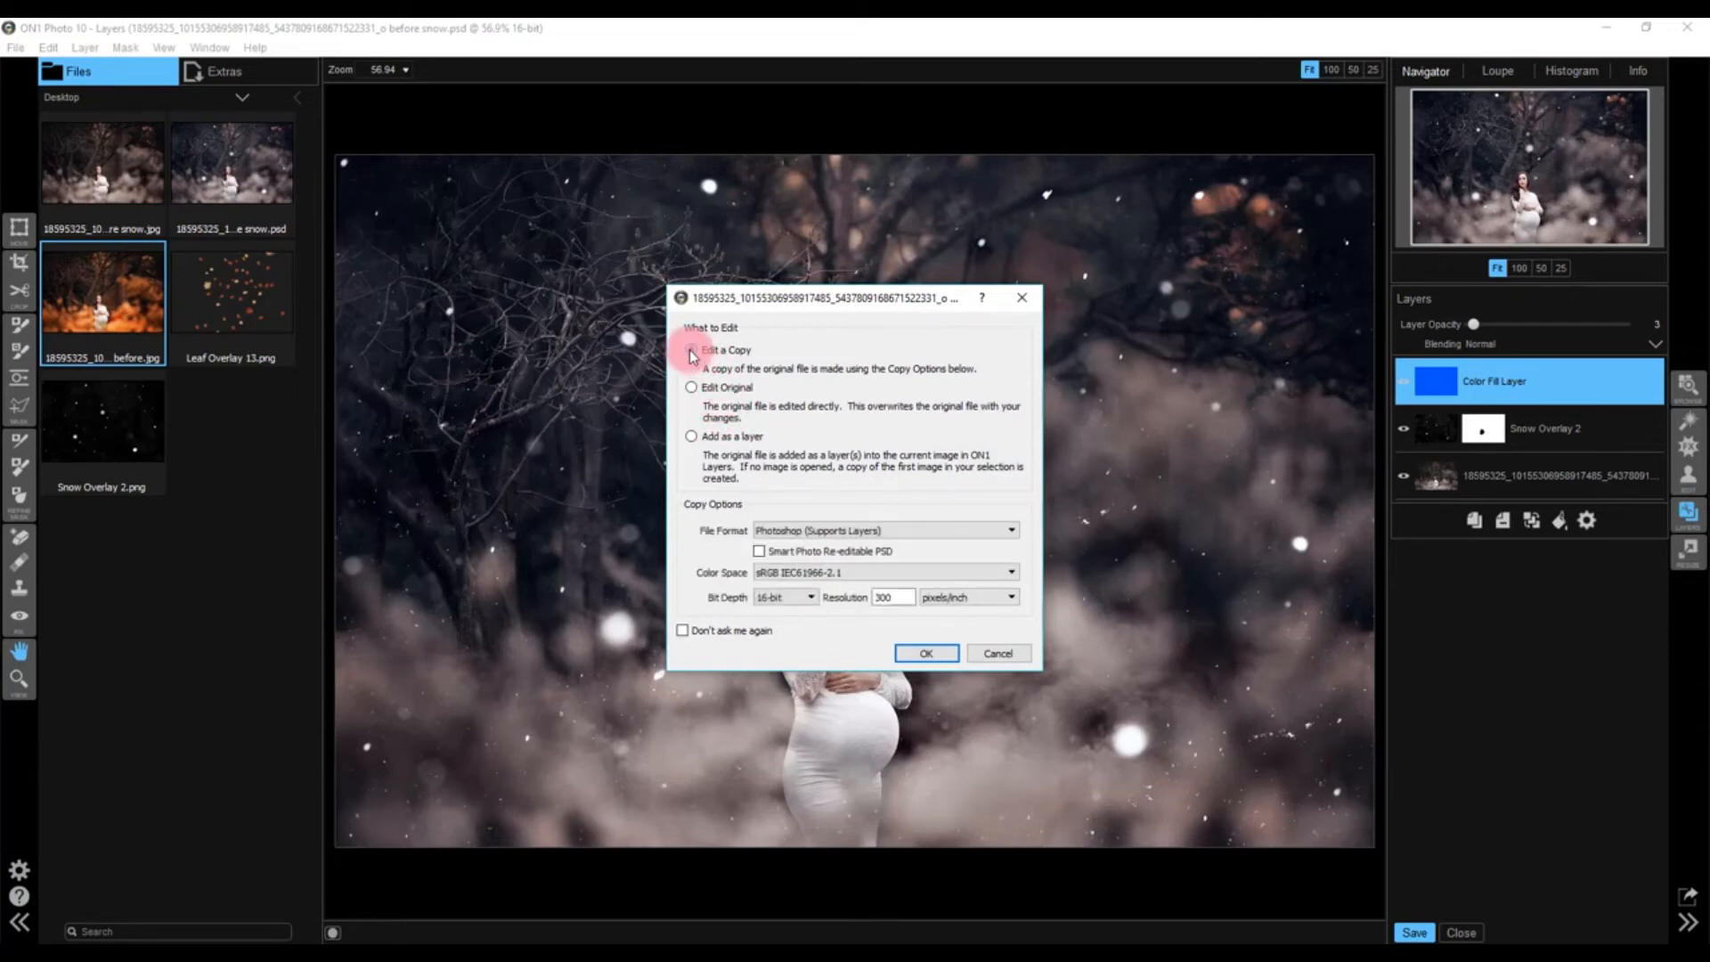
{"action": "left_click", "coordinate": [696, 394]}
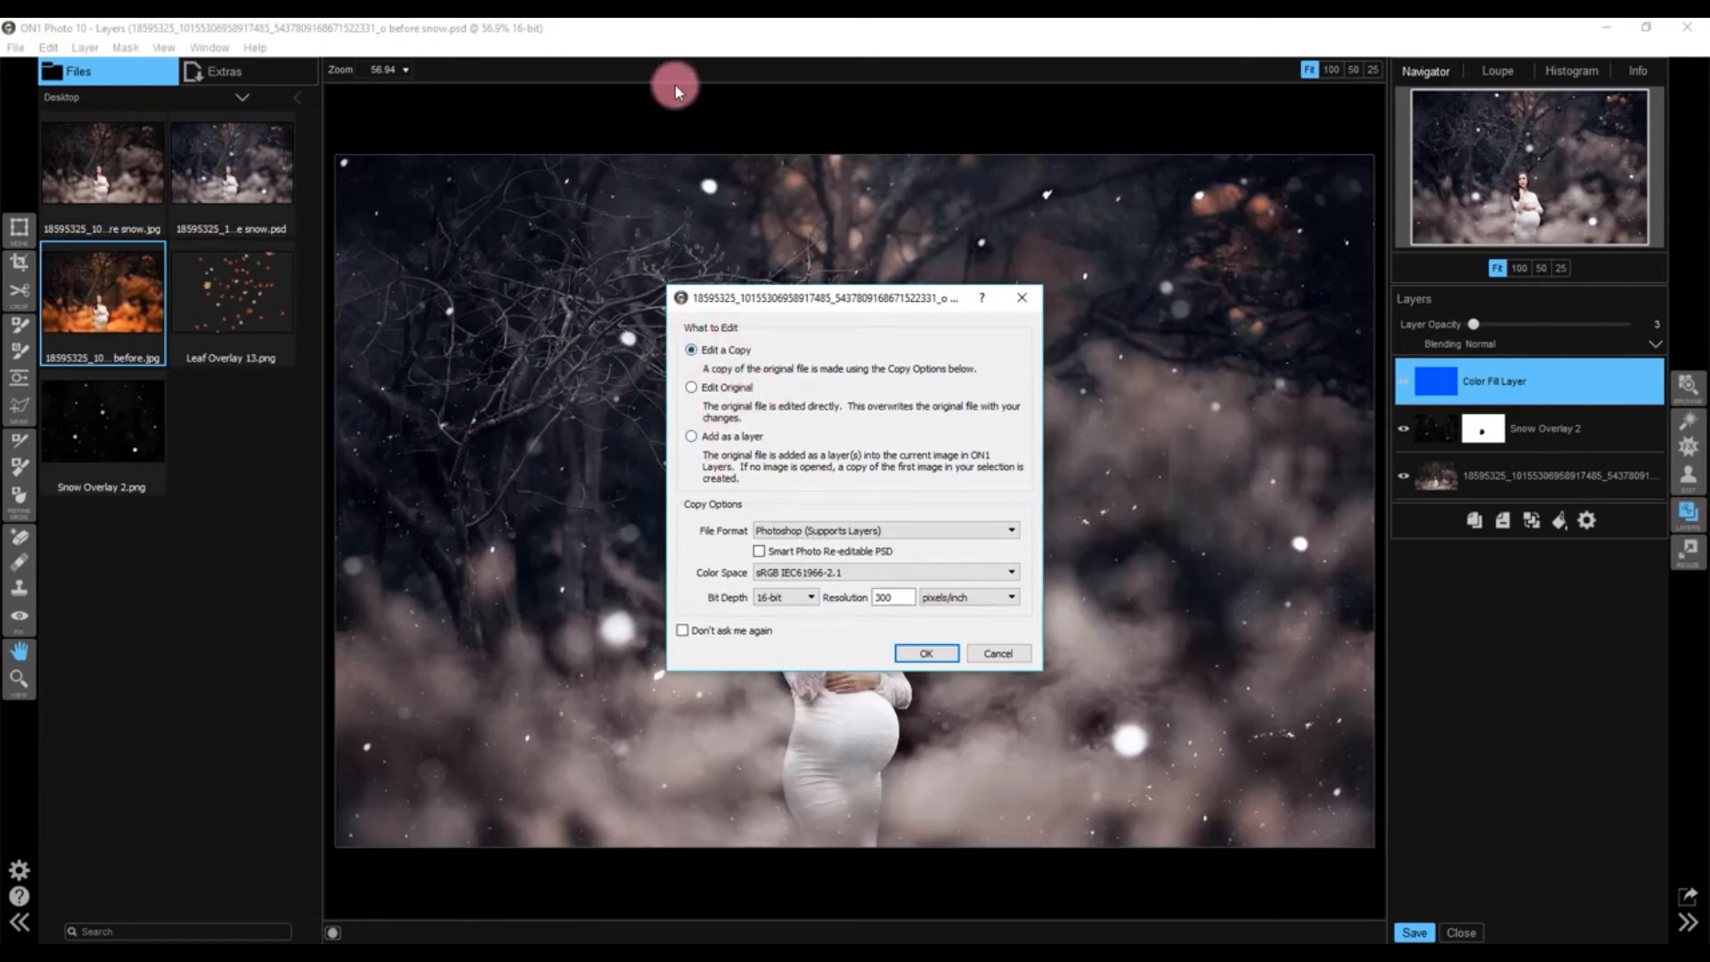
{"action": "left_click", "coordinate": [932, 654]}
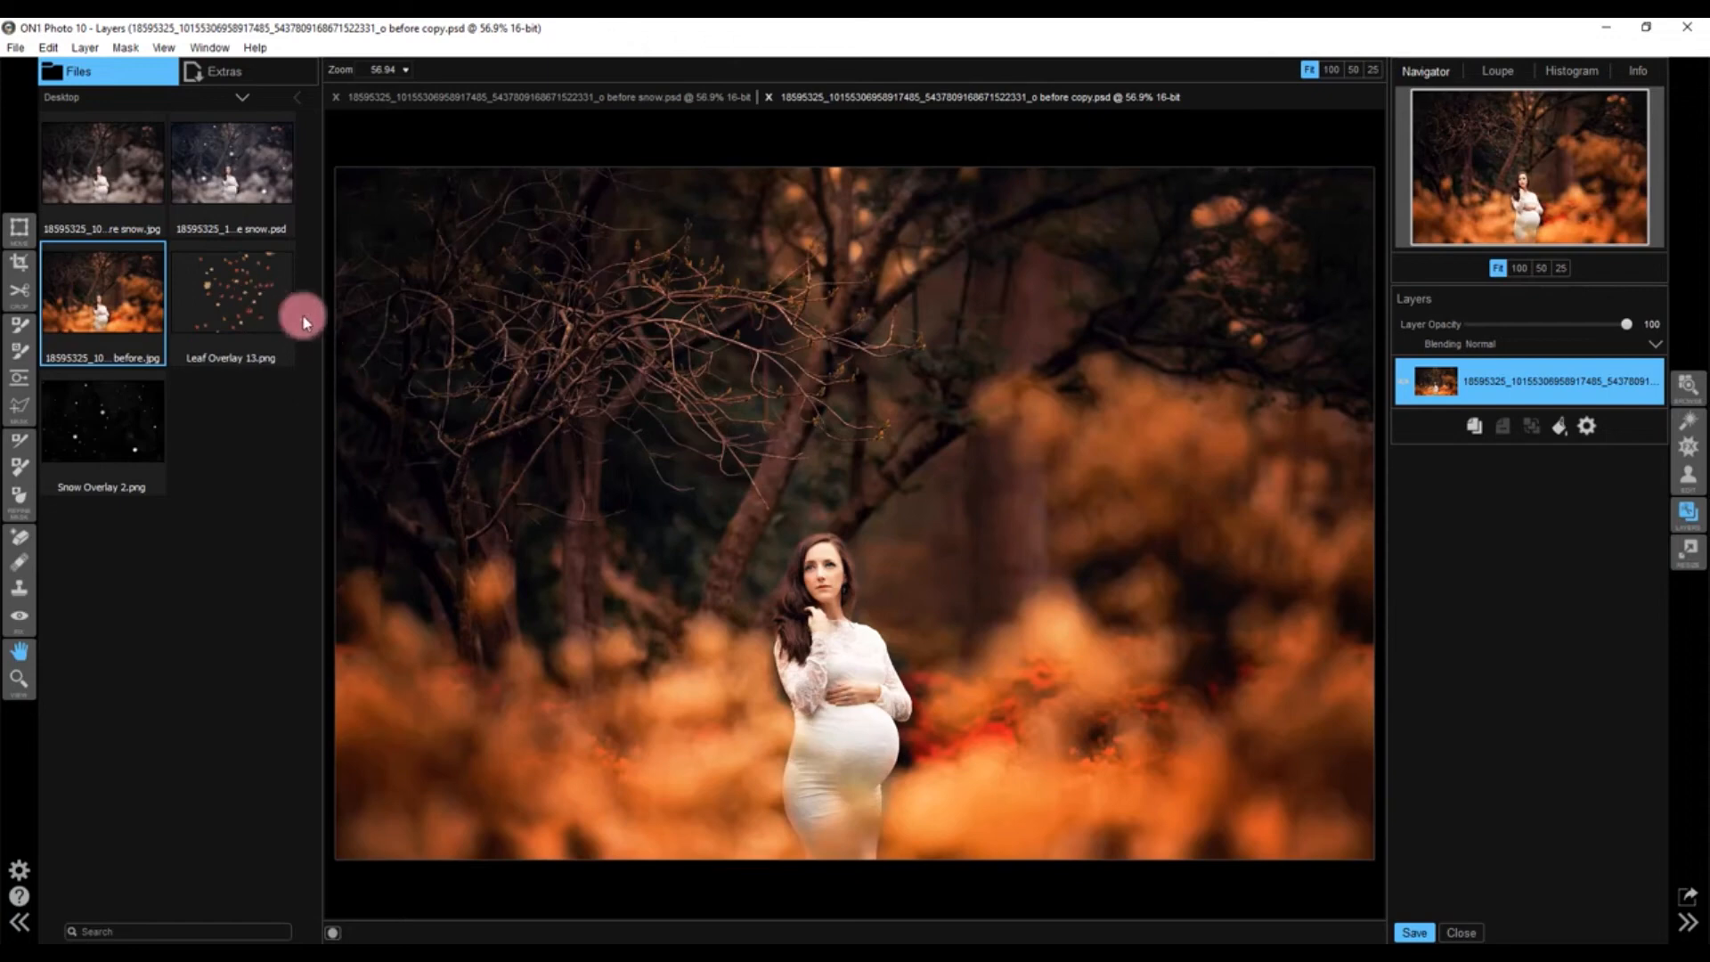
Add Leaf Overlay 13.png to the autumn portrait as a new layer using the Add as a layer option
{"action": "left_click_drag", "start_coordinate": [219, 283], "coordinate": [618, 351]}
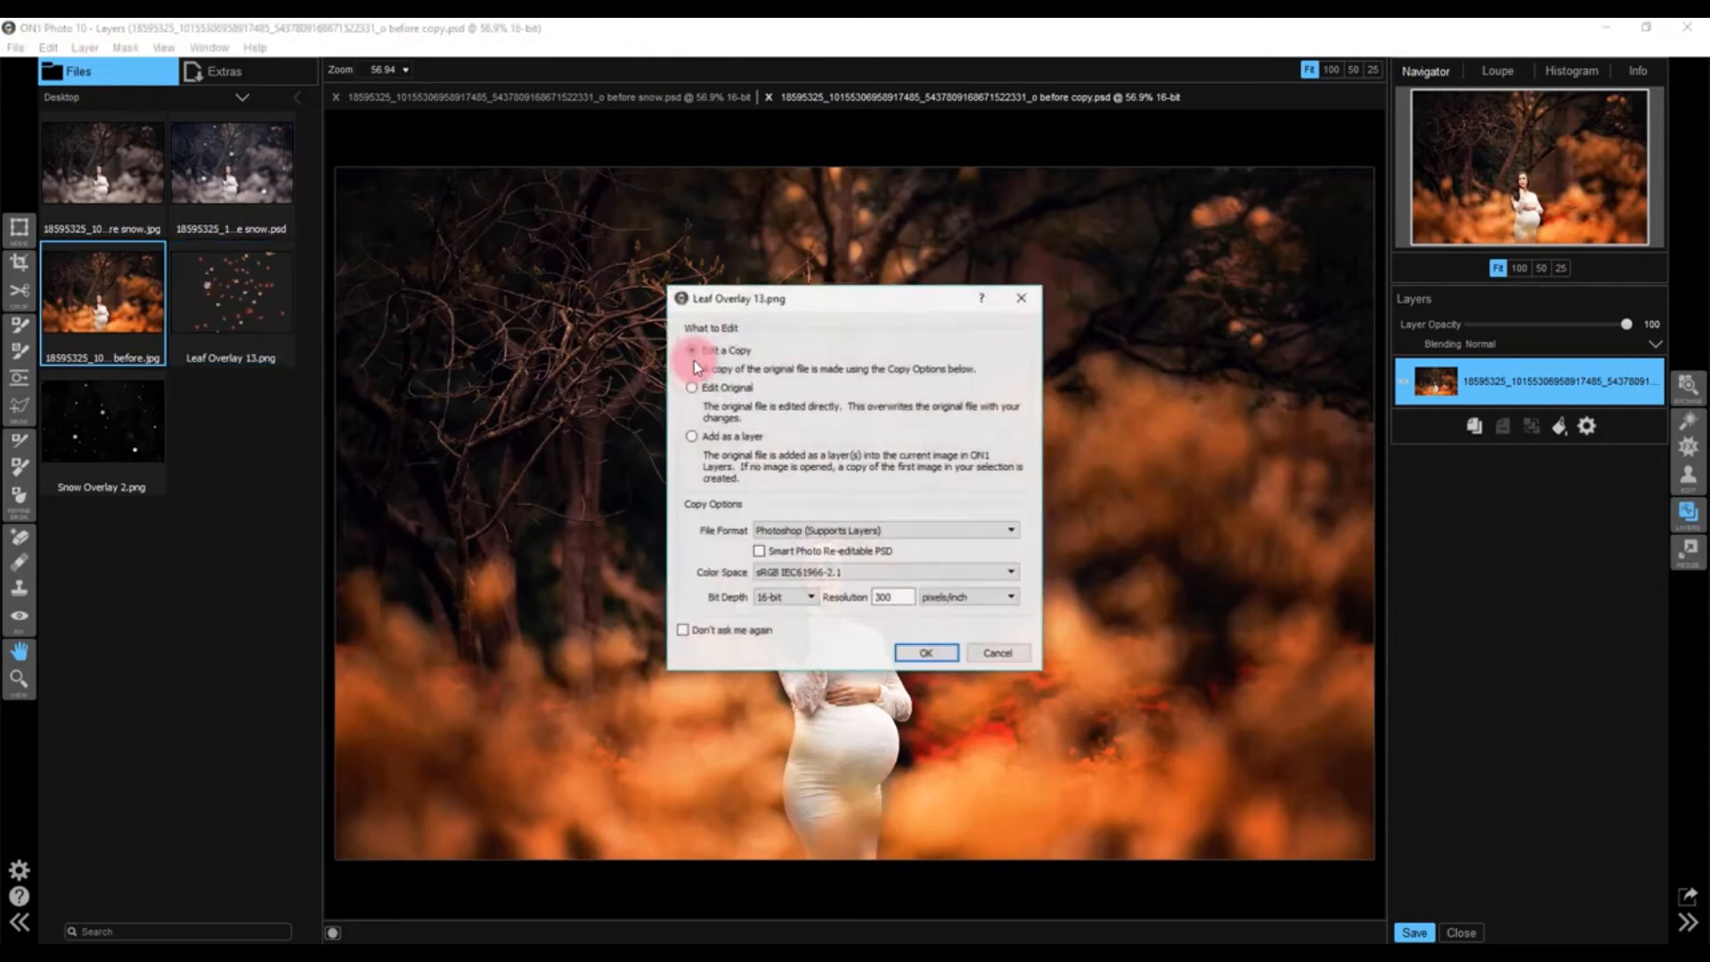
{"action": "left_click", "coordinate": [692, 436]}
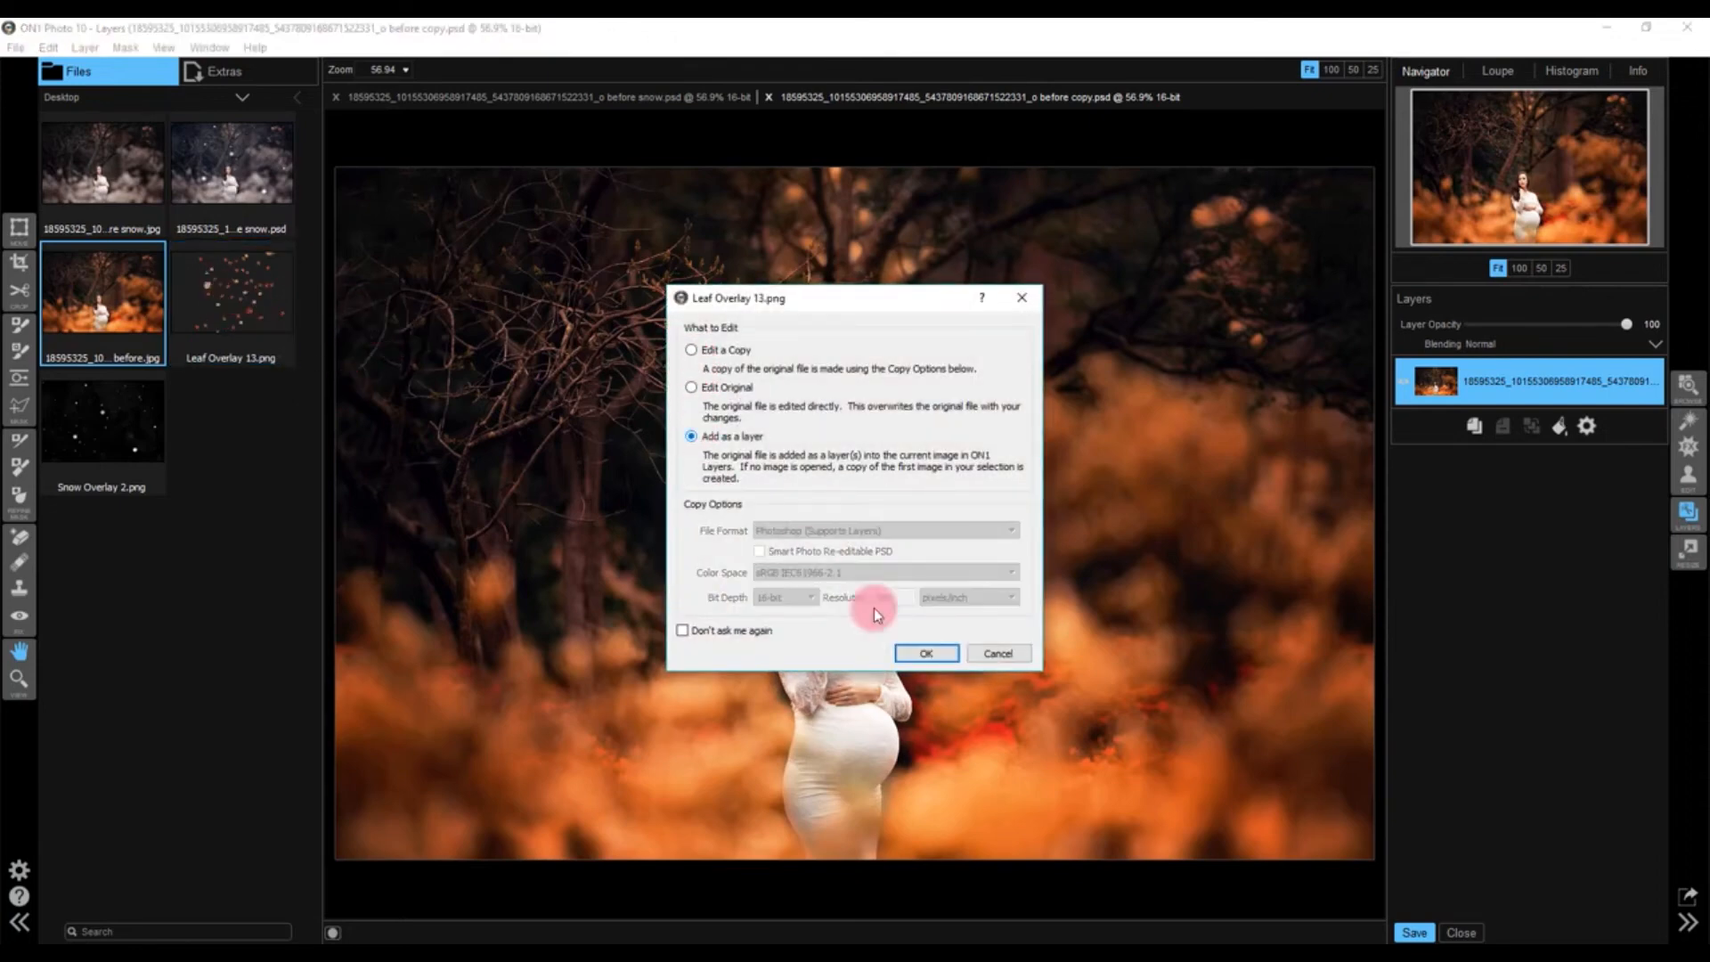
{"action": "left_click", "coordinate": [924, 652]}
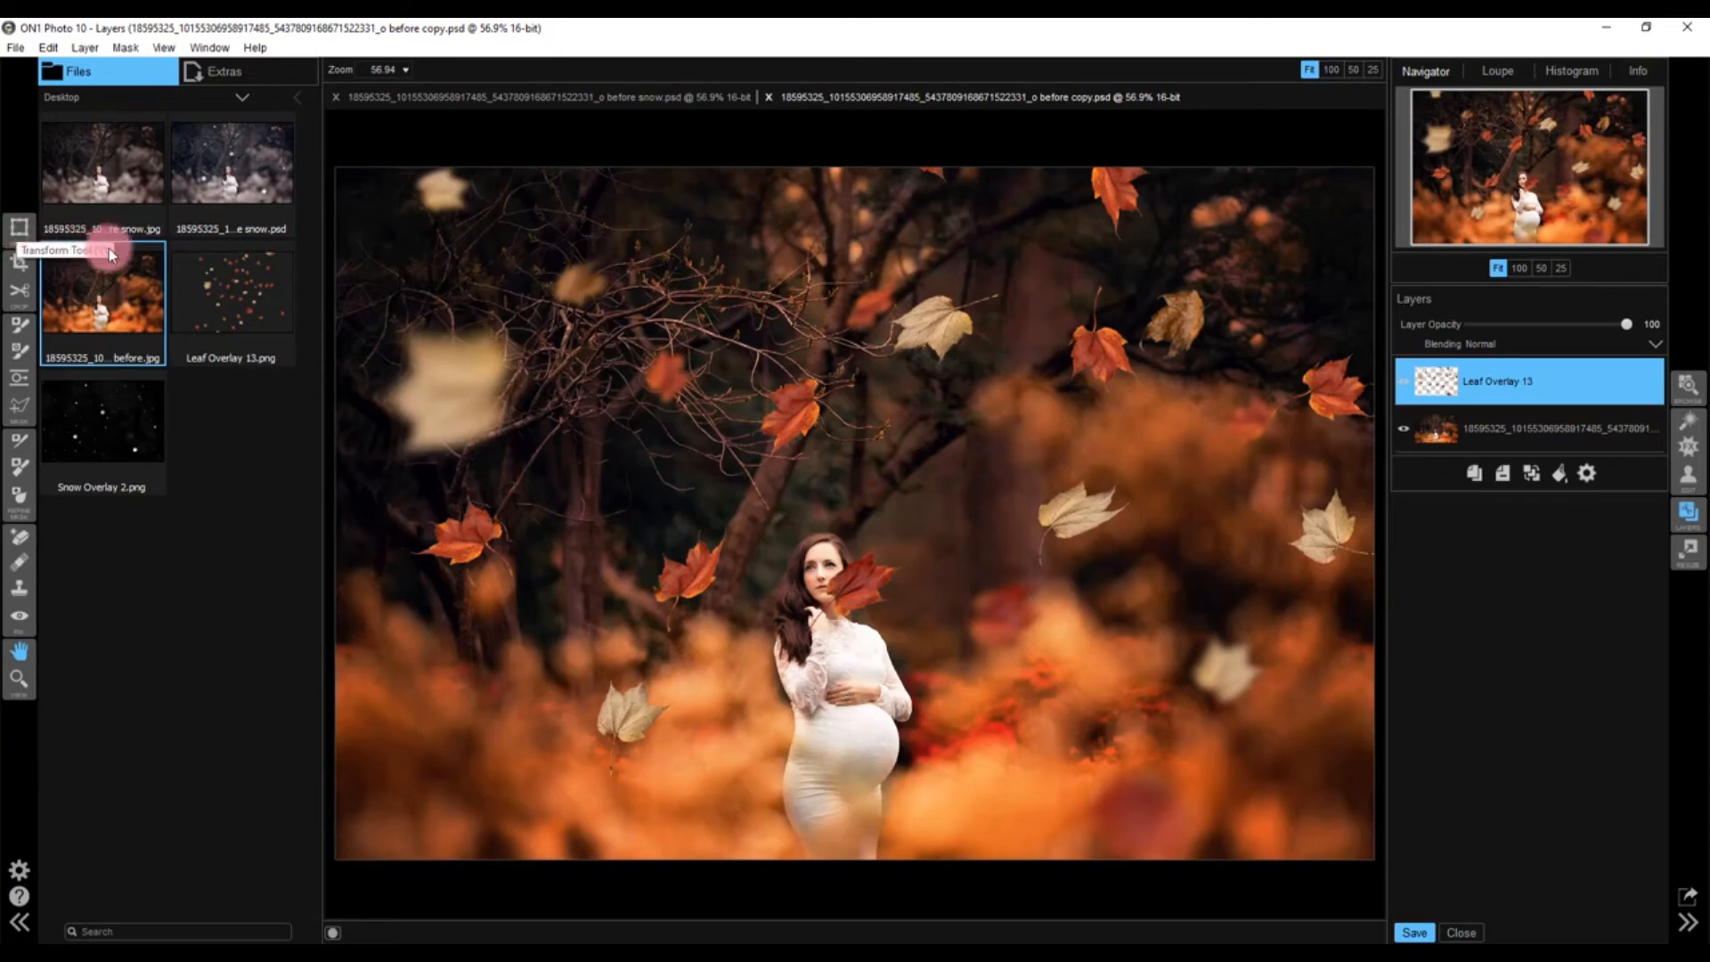
Fit the leaf overlay to the canvas with the Transform tool, enlarge it slightly to about 2067 px wide, and apply the transform
{"action": "left_click", "coordinate": [19, 229]}
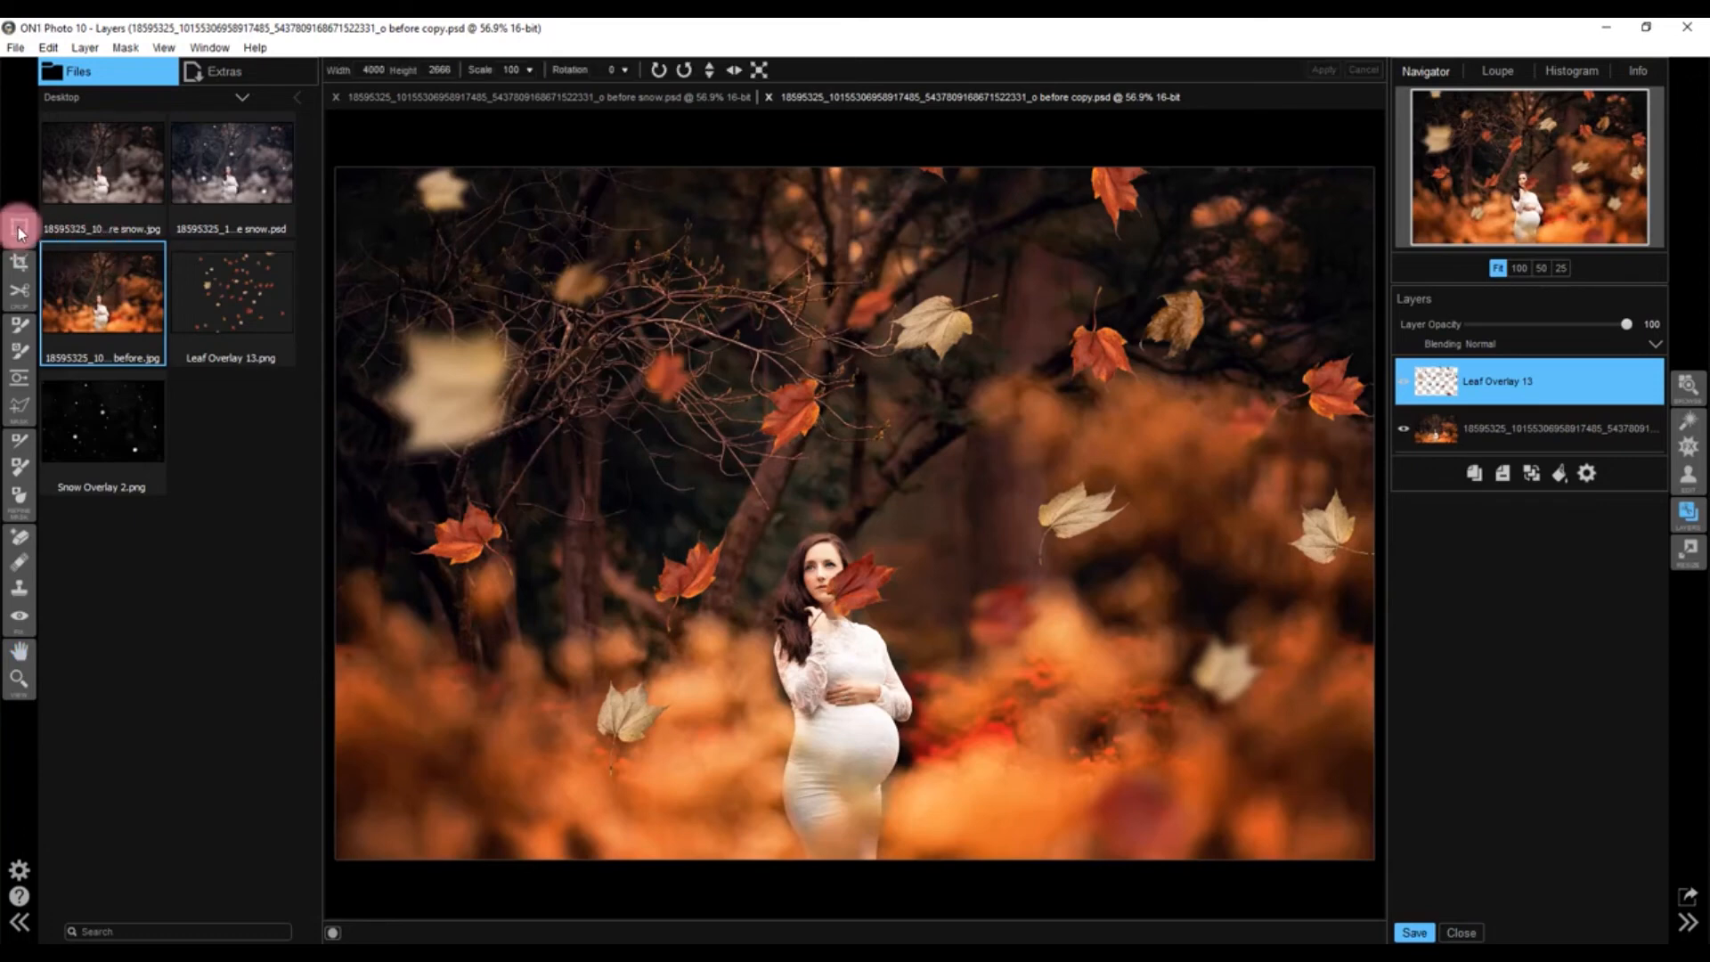
{"action": "left_click", "coordinate": [757, 70]}
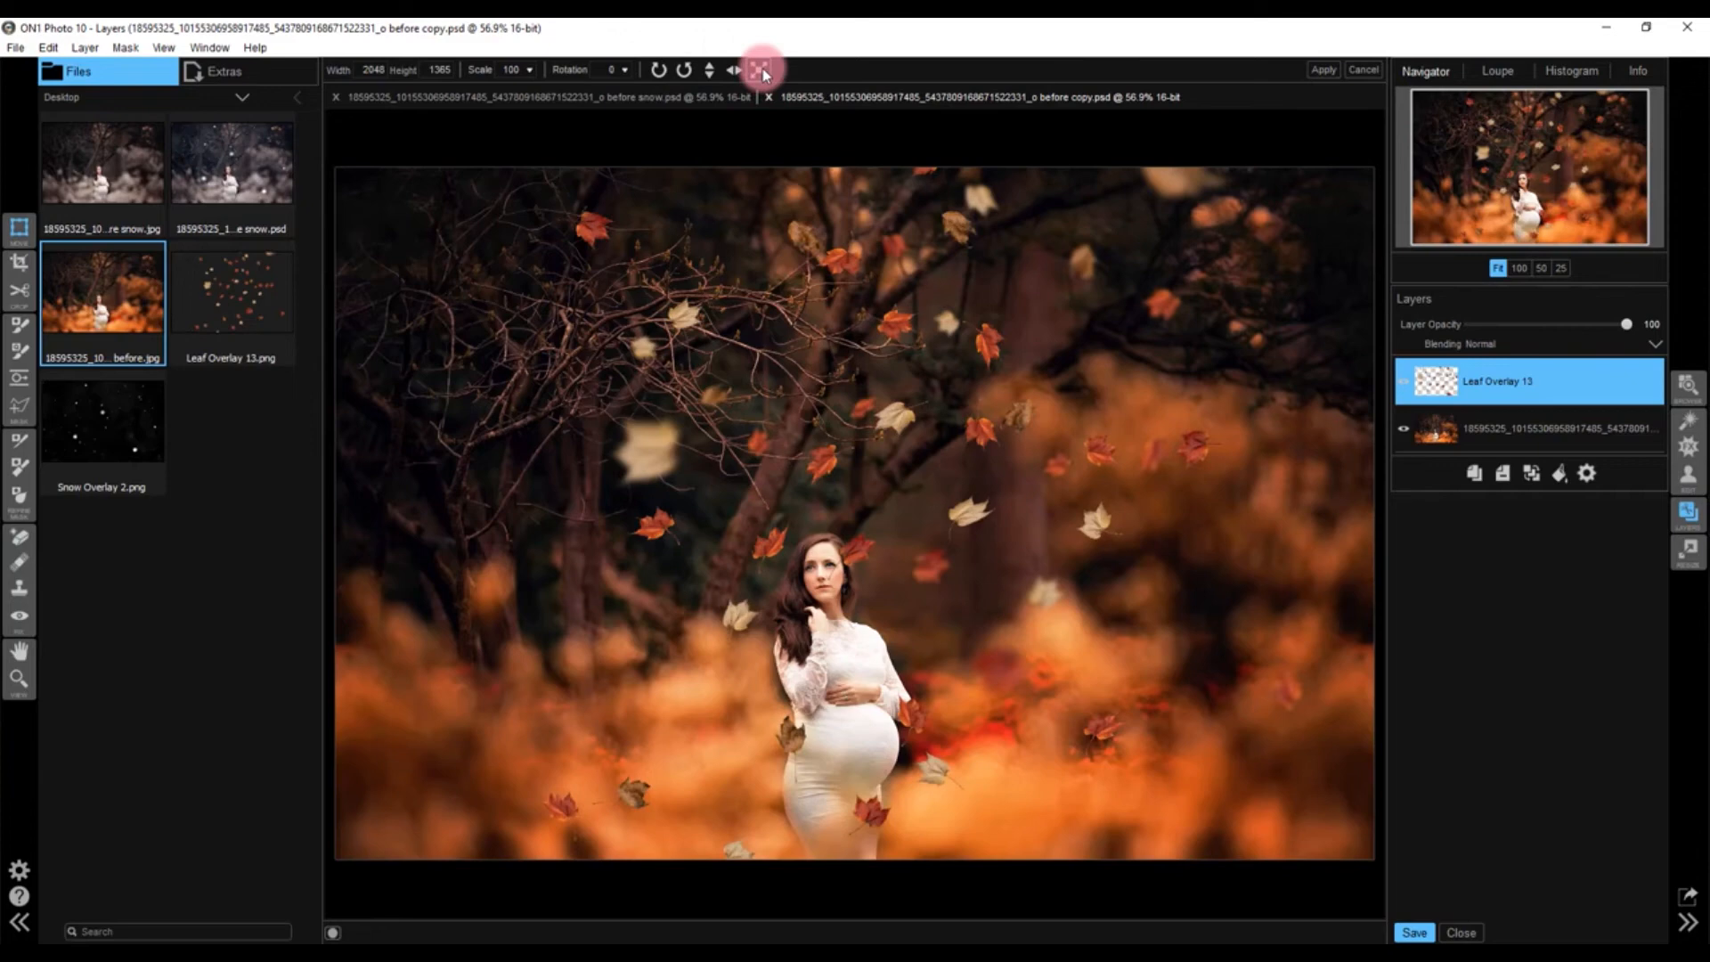
{"action": "left_click", "coordinate": [760, 70]}
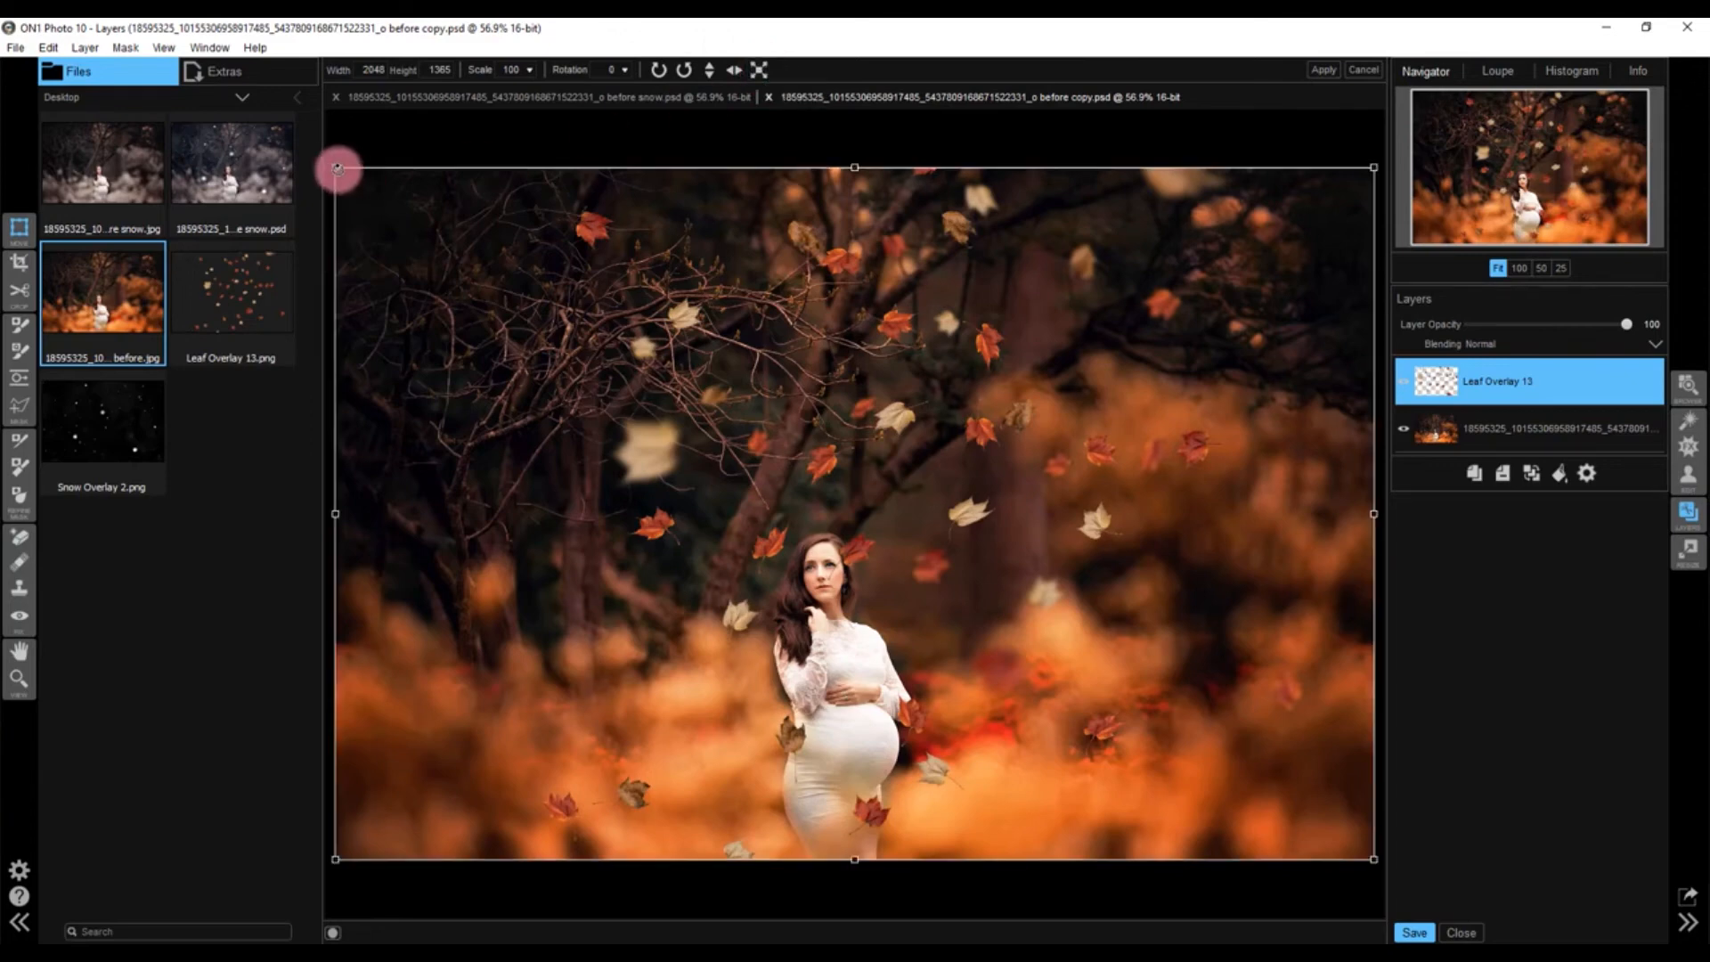
{"action": "mouse_move", "coordinate": [340, 170]}
{"action": "left_mouse_down"}
{"action": "mouse_move", "coordinate": [366, 184]}
{"action": "mouse_move", "coordinate": [327, 165]}
{"action": "left_mouse_up"}
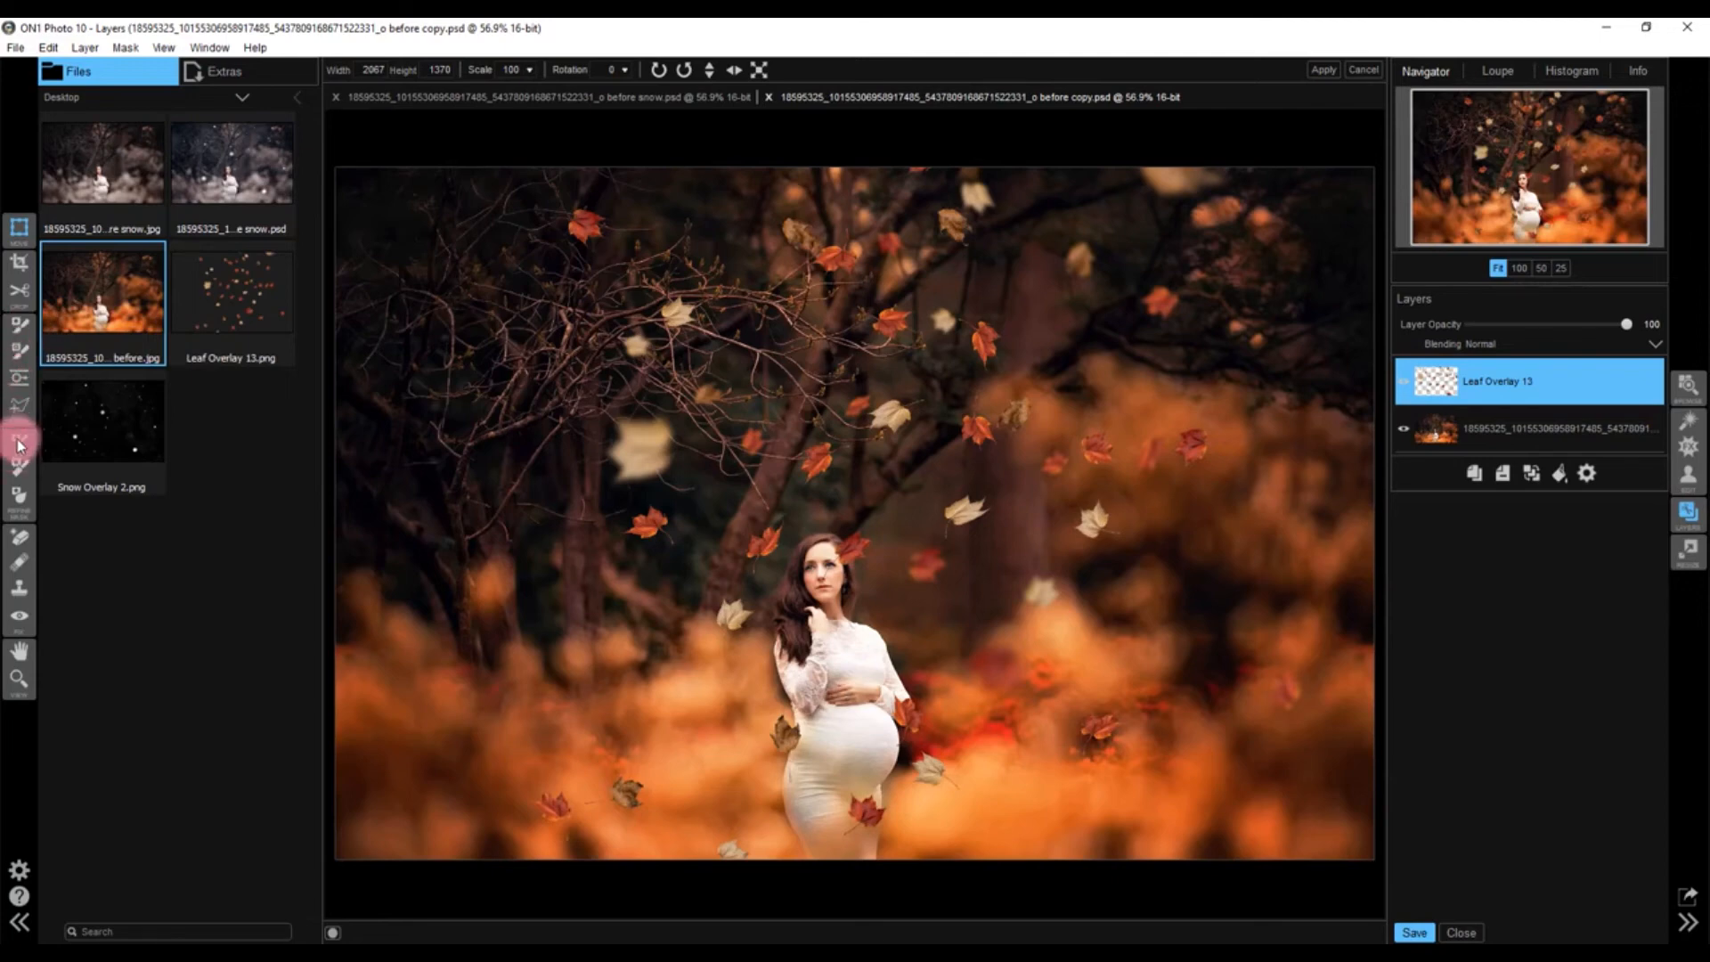
{"action": "left_click", "coordinate": [18, 326]}
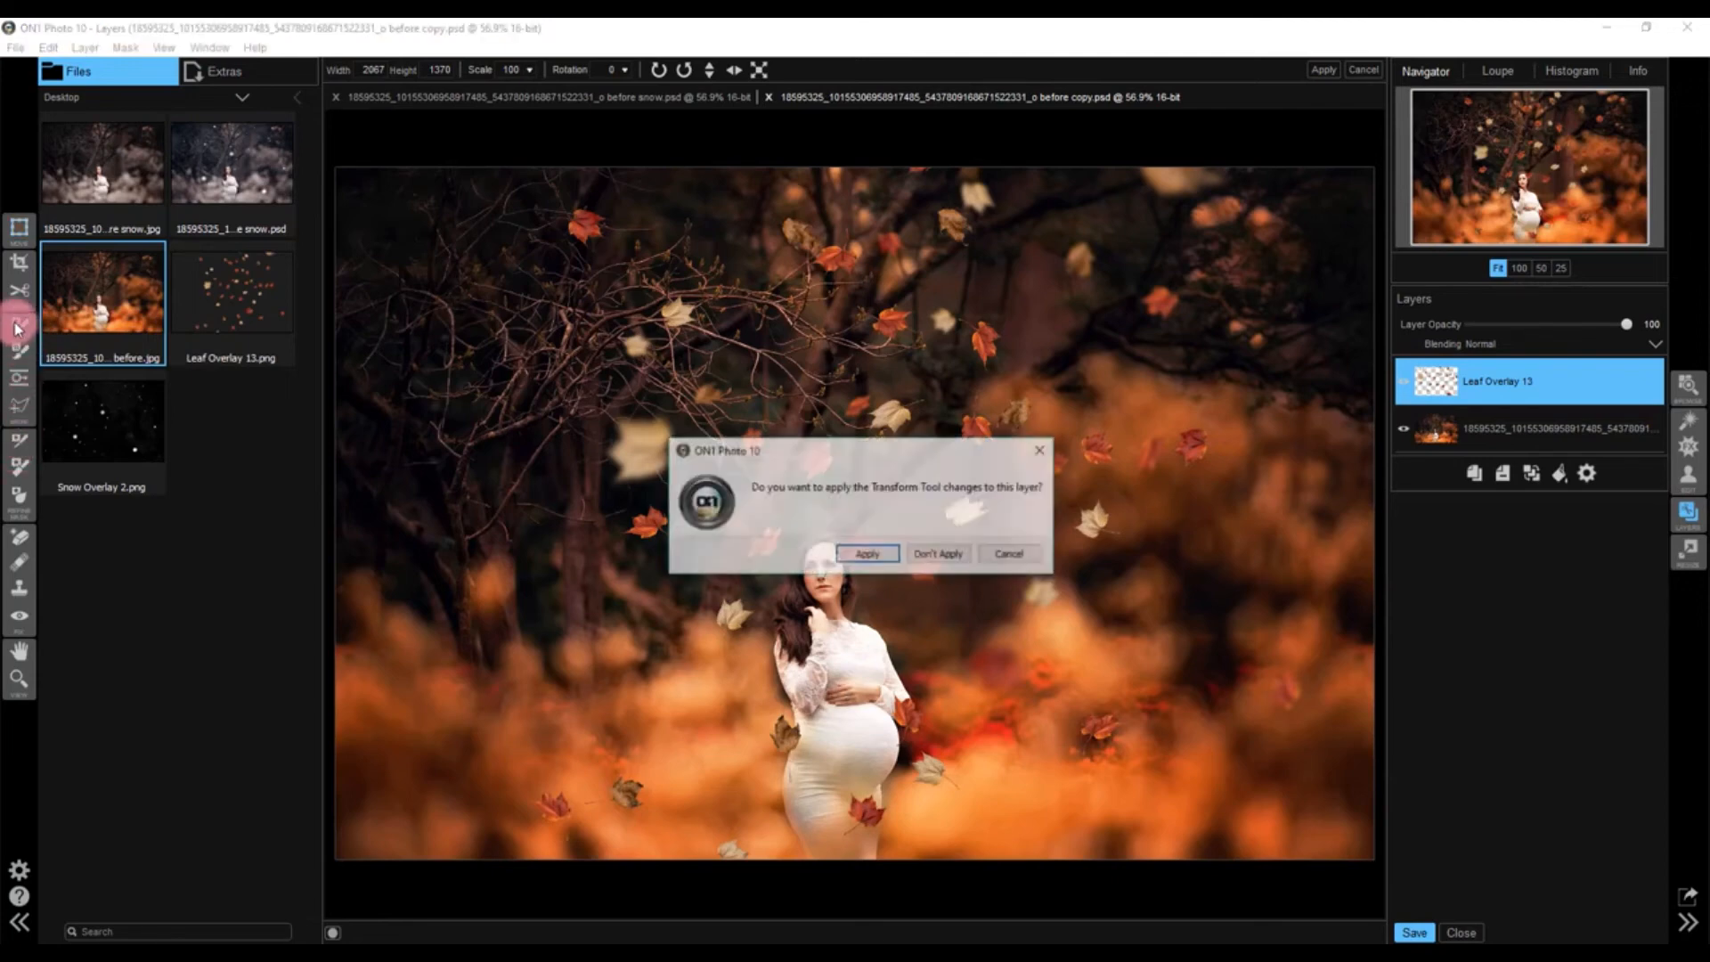
{"action": "left_click", "coordinate": [868, 554]}
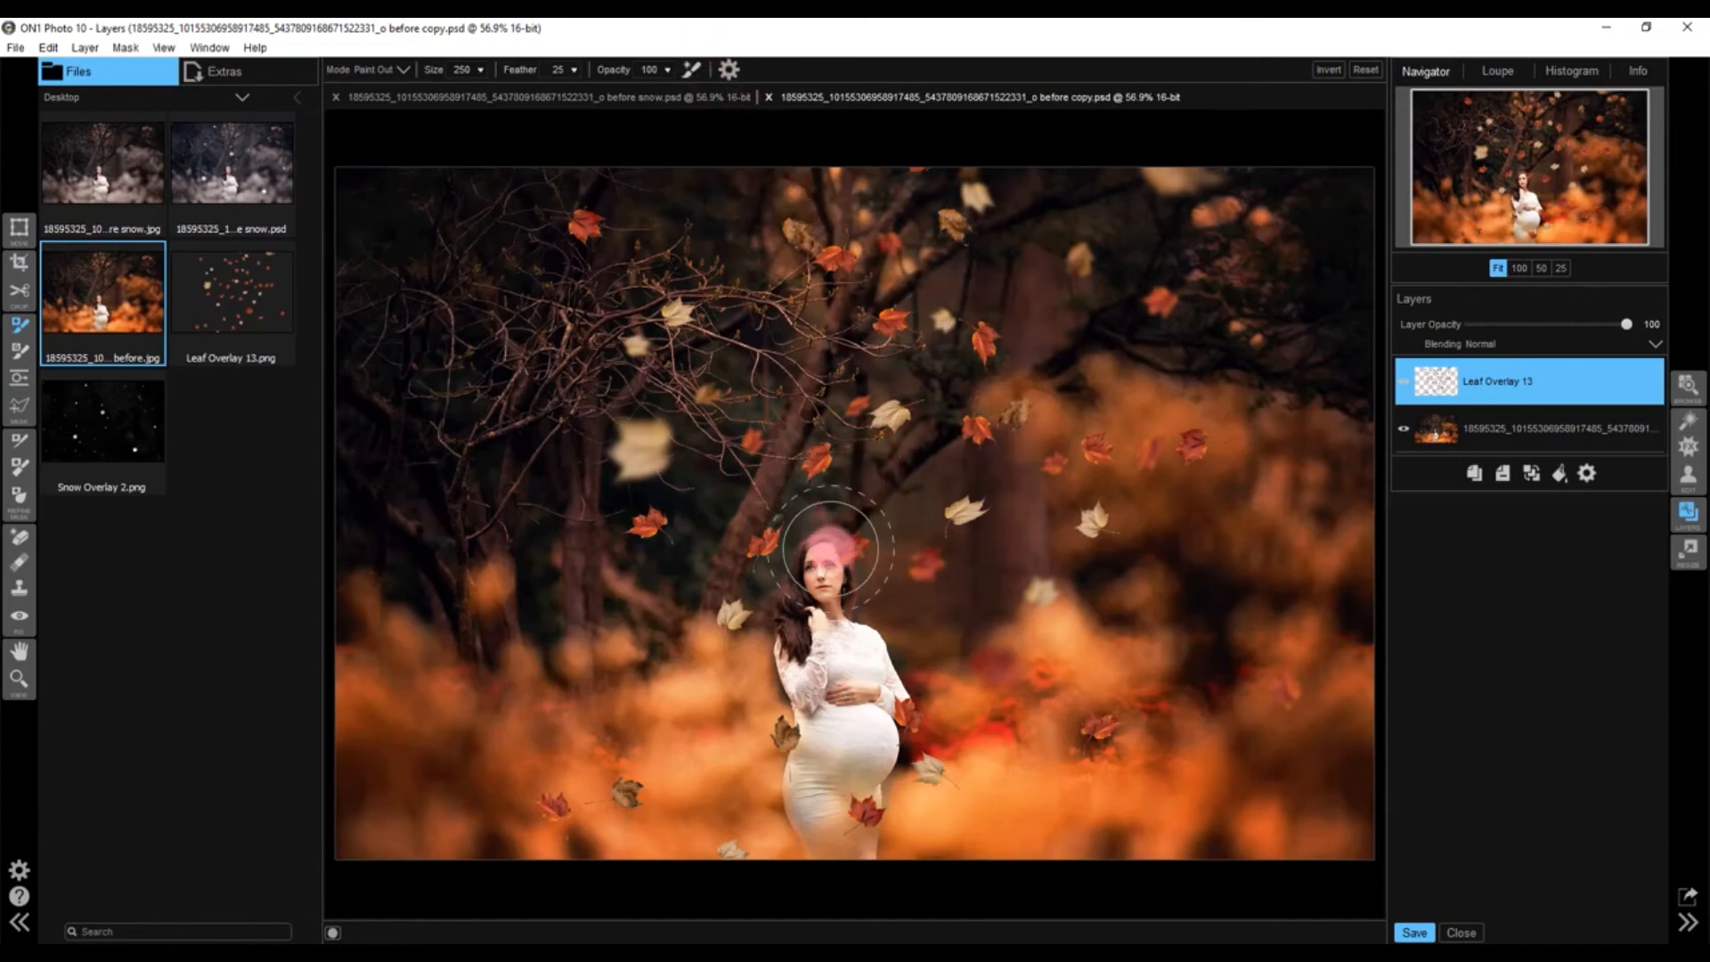
Reduce the masking brush to size 80 and paint out the leaves covering the woman's face, belly and dress
{"action": "key", "text": "bracketleft"}
{"action": "key", "text": "bracketleft"}
{"action": "key", "text": "bracketleft"}
{"action": "key", "text": "bracketleft"}
{"action": "key", "text": "bracketleft"}
{"action": "key", "text": "bracketleft"}
{"action": "key", "text": "bracketleft"}
{"action": "key", "text": "bracketleft"}
{"action": "key", "text": "bracketleft"}
{"action": "key", "text": "bracketleft"}
{"action": "key", "text": "bracketleft"}
{"action": "key", "text": "bracketleft"}
{"action": "key", "text": "bracketleft"}
{"action": "key", "text": "bracketleft"}
{"action": "key", "text": "bracketleft"}
{"action": "key", "text": "bracketleft"}
{"action": "key", "text": "bracketleft"}
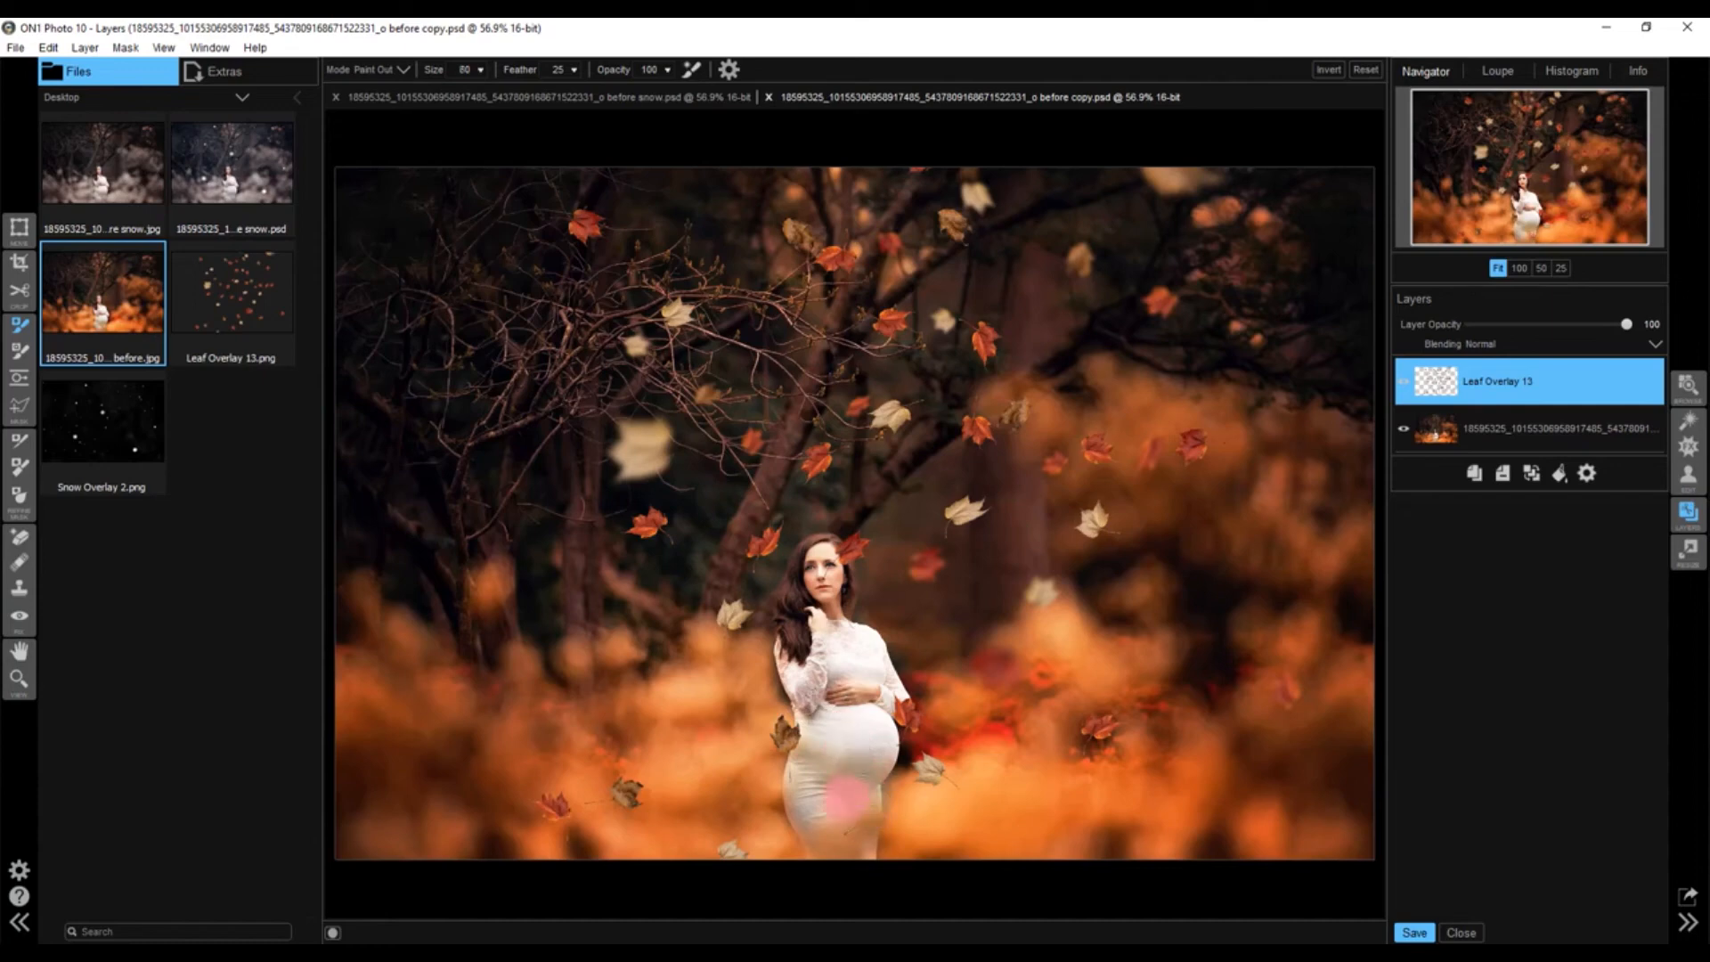
{"action": "left_click_drag", "start_coordinate": [855, 824], "coordinate": [839, 810]}
{"action": "mouse_move", "coordinate": [880, 708]}
{"action": "left_mouse_down"}
{"action": "mouse_move", "coordinate": [887, 723]}
{"action": "mouse_move", "coordinate": [780, 744]}
{"action": "mouse_move", "coordinate": [867, 707]}
{"action": "mouse_move", "coordinate": [904, 713]}
{"action": "mouse_move", "coordinate": [890, 739]}
{"action": "mouse_move", "coordinate": [881, 717]}
{"action": "left_mouse_up"}
{"action": "mouse_move", "coordinate": [815, 606]}
{"action": "left_mouse_down"}
{"action": "mouse_move", "coordinate": [828, 579]}
{"action": "mouse_move", "coordinate": [877, 579]}
{"action": "mouse_move", "coordinate": [882, 685]}
{"action": "mouse_move", "coordinate": [957, 694]}
{"action": "left_mouse_up"}
{"action": "left_click", "coordinate": [1556, 379]}
Save the layered leaf photo, and view the Export/Resize options without exporting
{"action": "left_click", "coordinate": [1421, 933]}
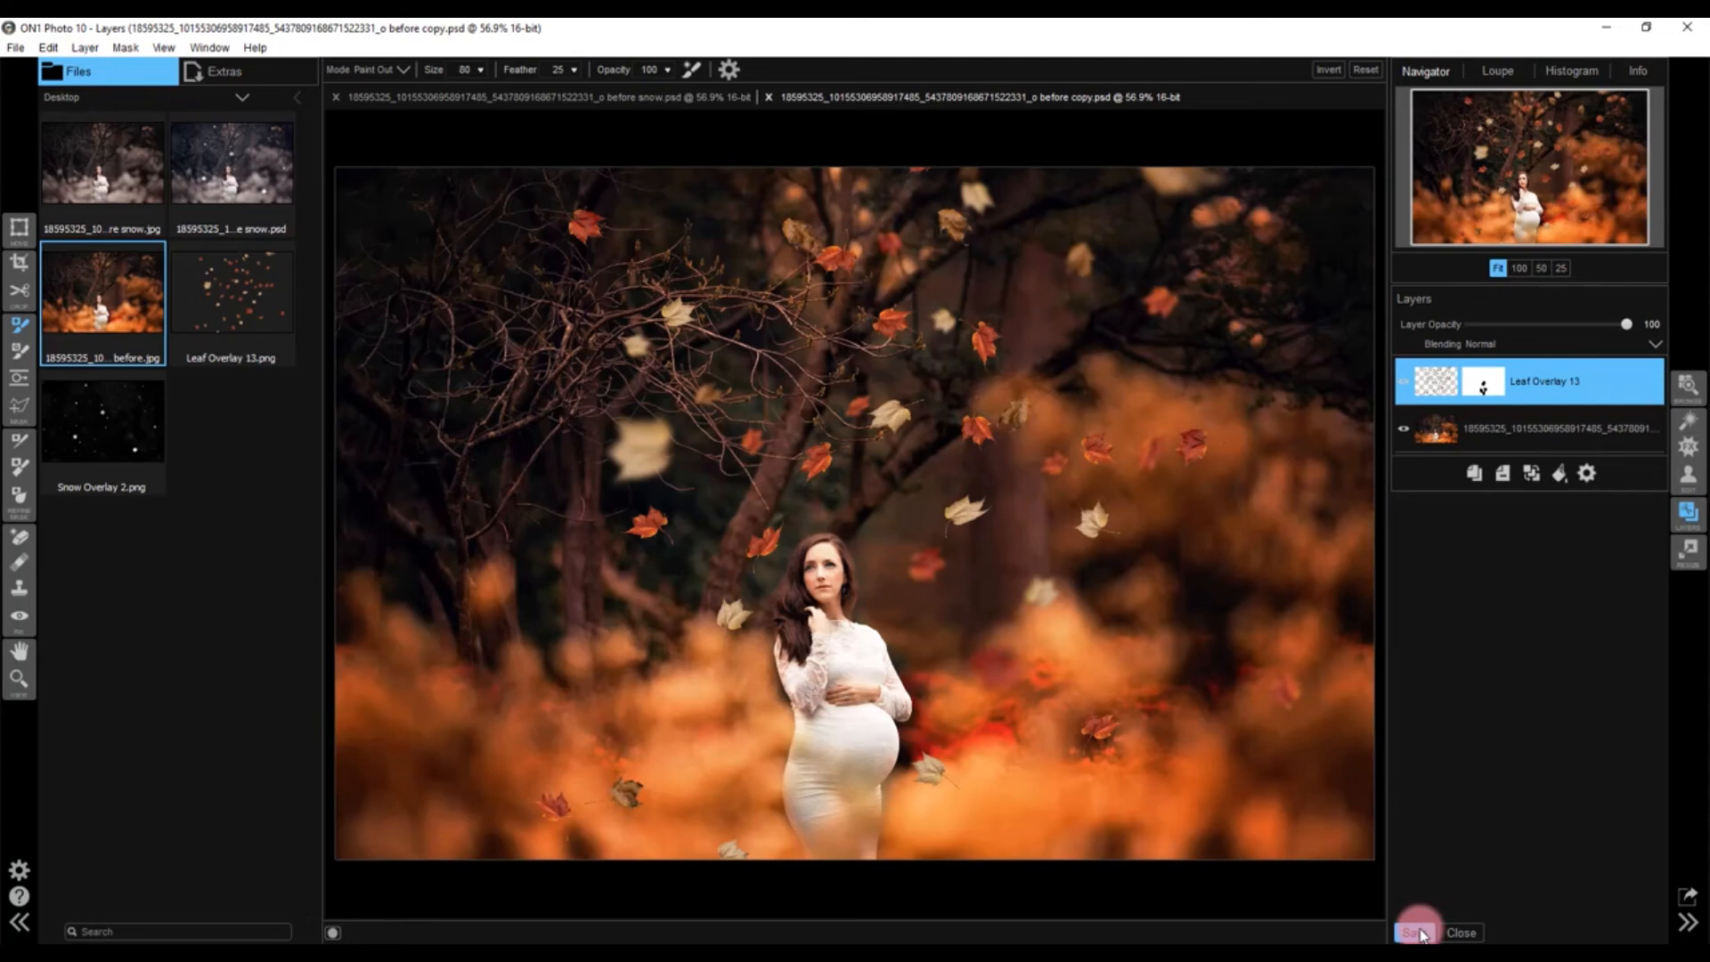
{"action": "left_click", "coordinate": [1692, 909]}
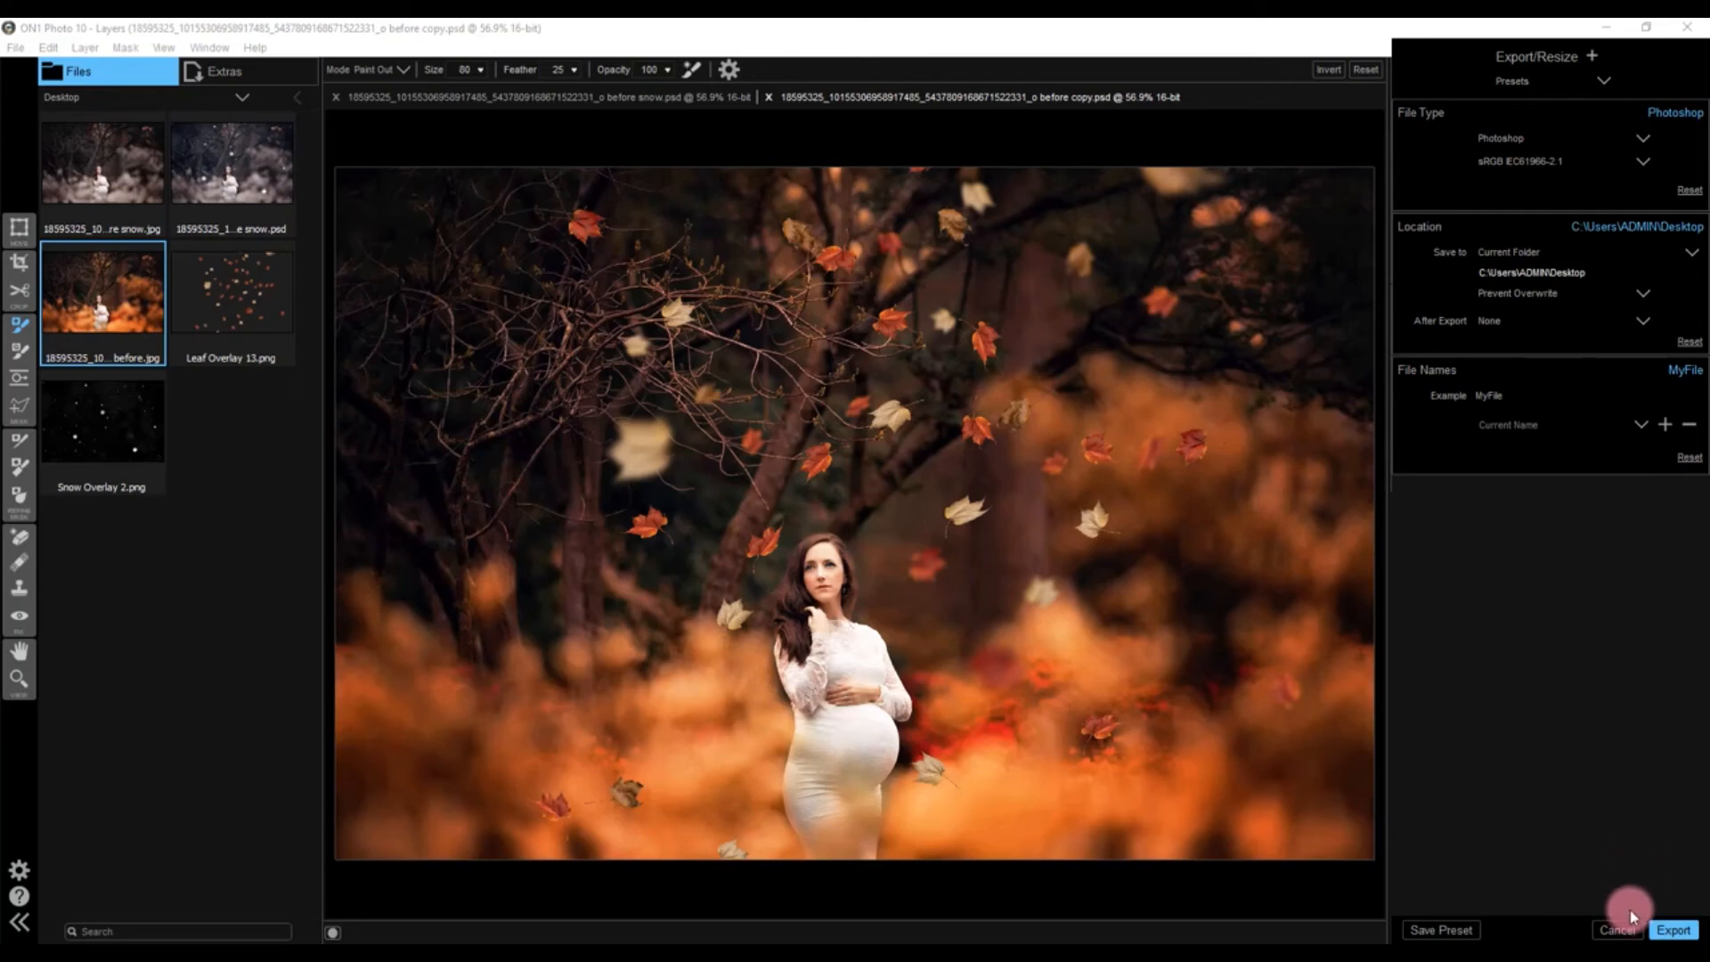
{"action": "left_click", "coordinate": [1617, 931]}
{"action": "left_click", "coordinate": [1415, 933]}
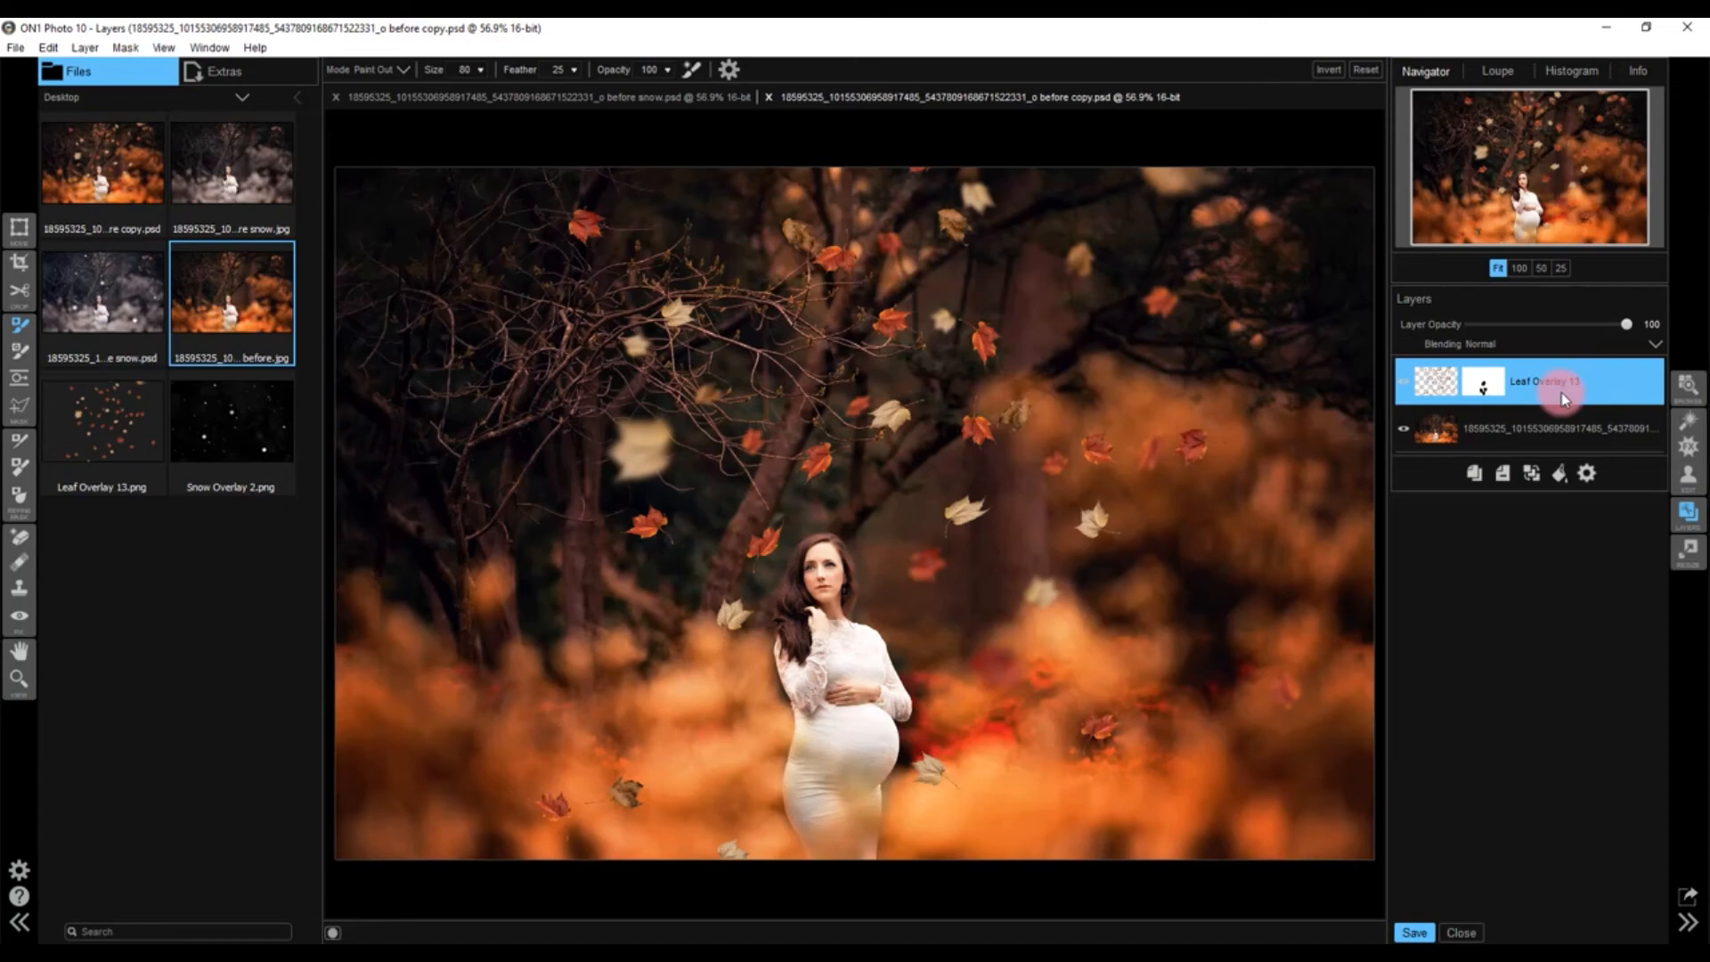
Merge the leaf overlay with the portrait and save the result to the Desktop as a PNG file named PNG
{"action": "left_click", "coordinate": [1533, 481]}
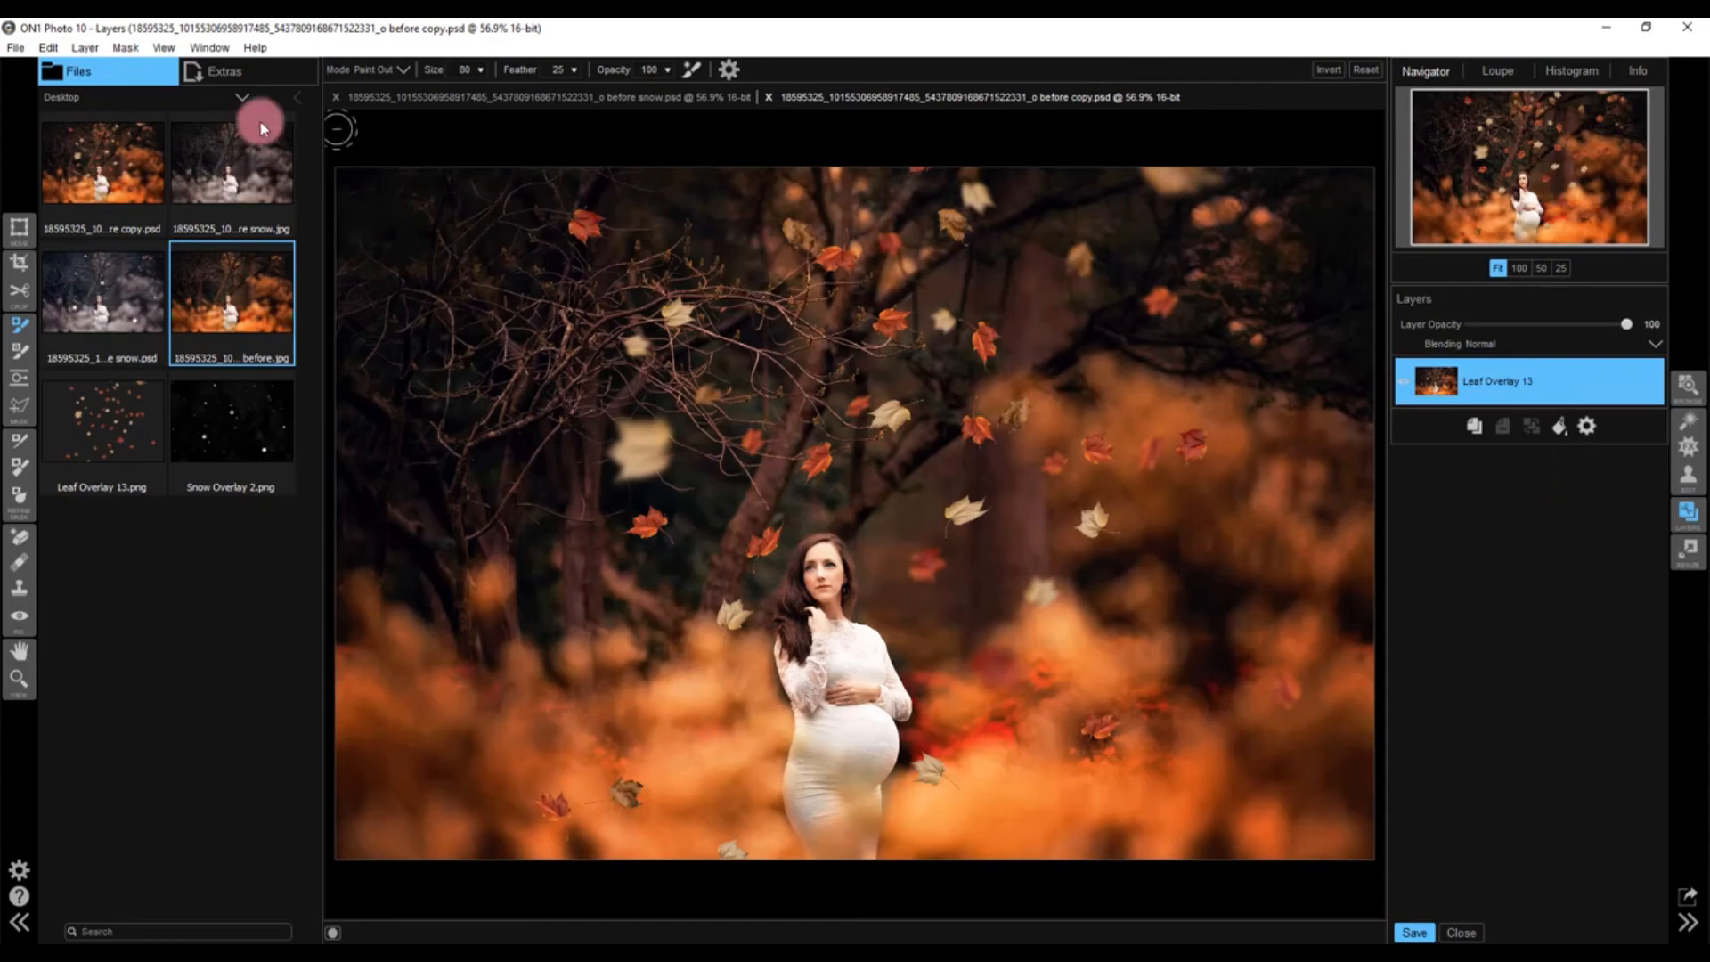
{"action": "left_click", "coordinate": [18, 48]}
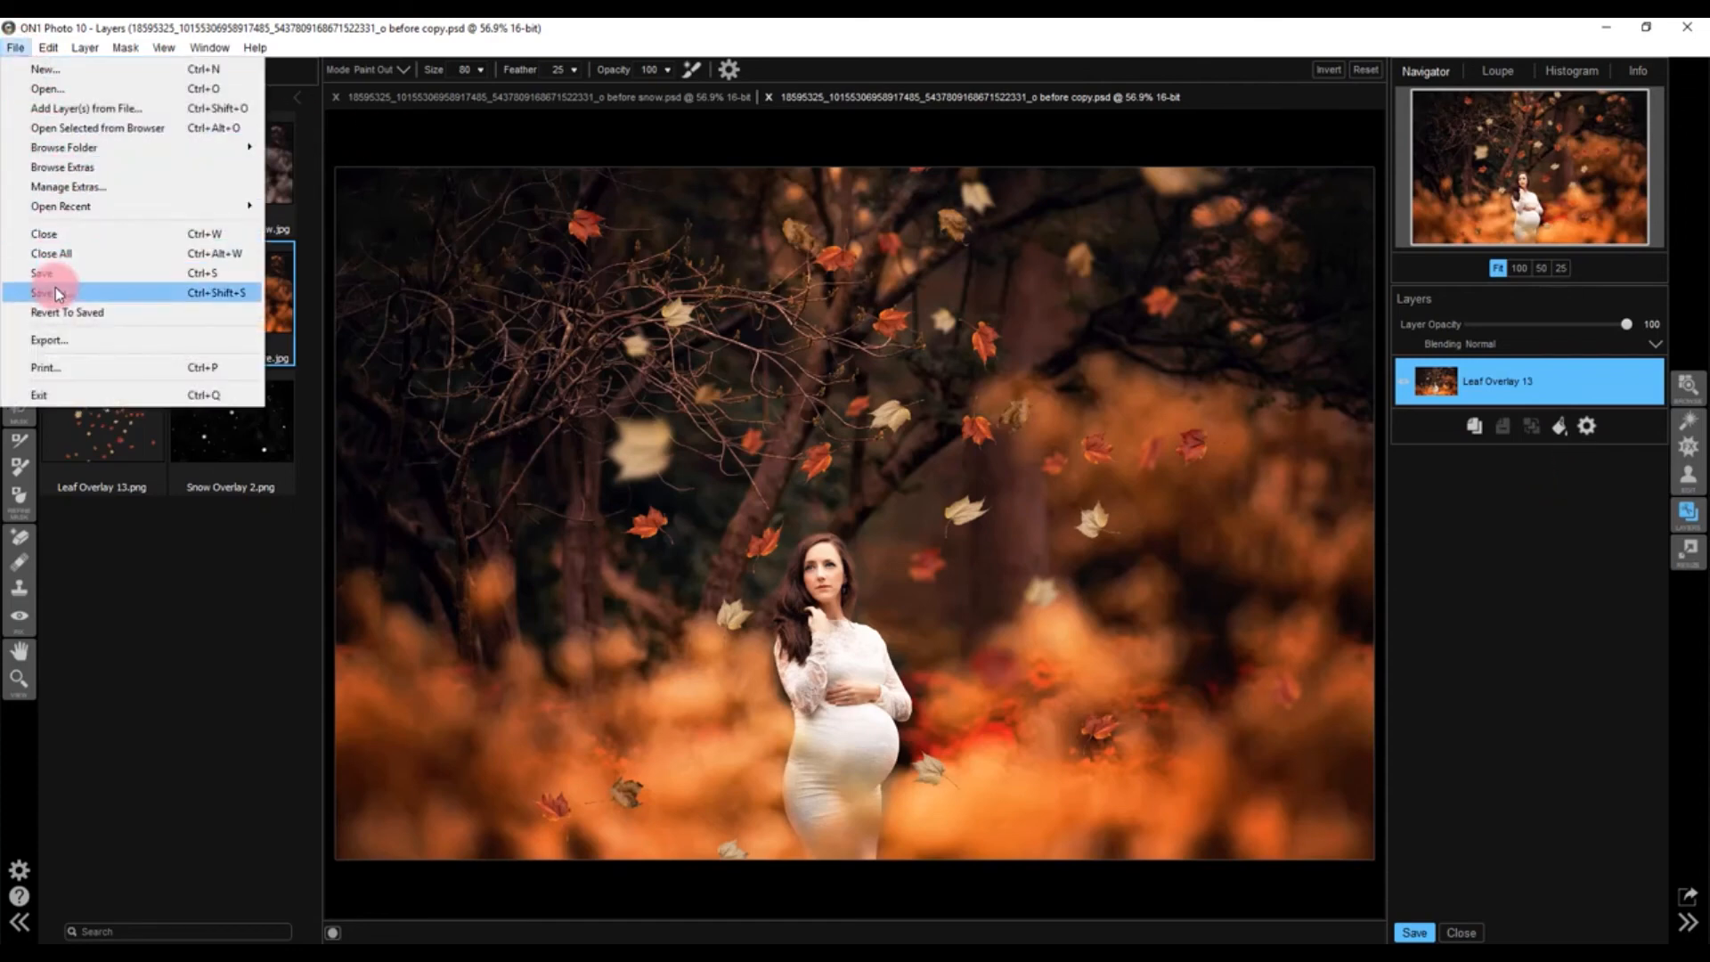
{"action": "left_click", "coordinate": [55, 287]}
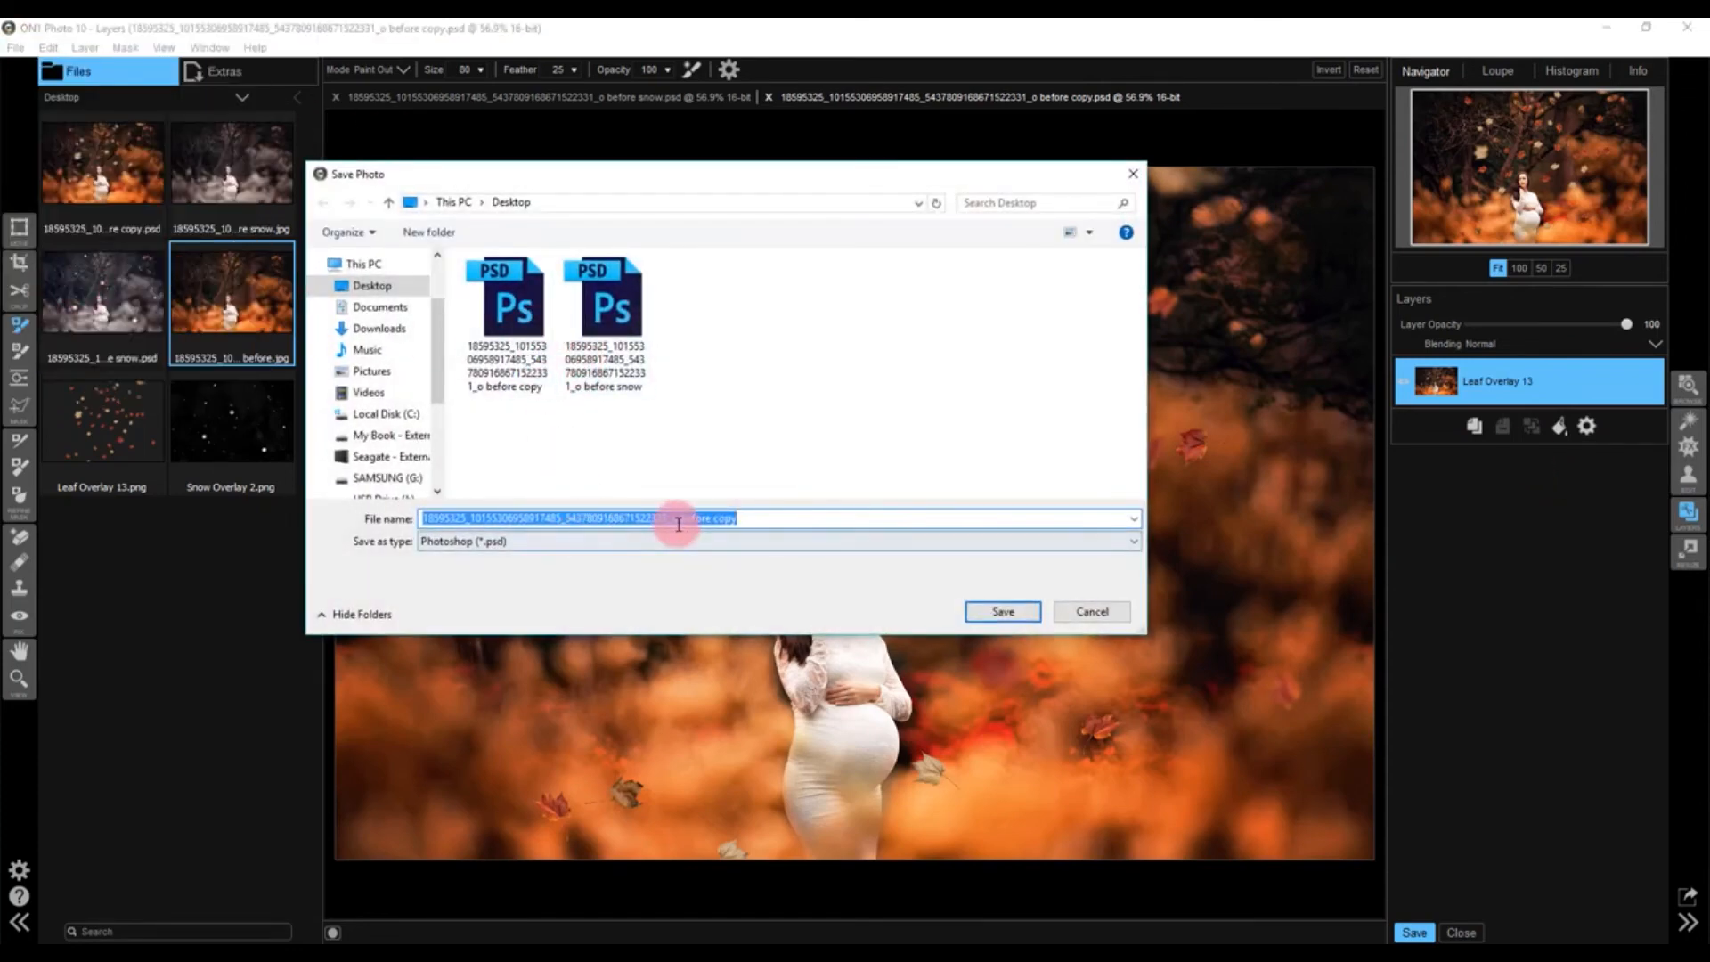
{"action": "left_click", "coordinate": [646, 540]}
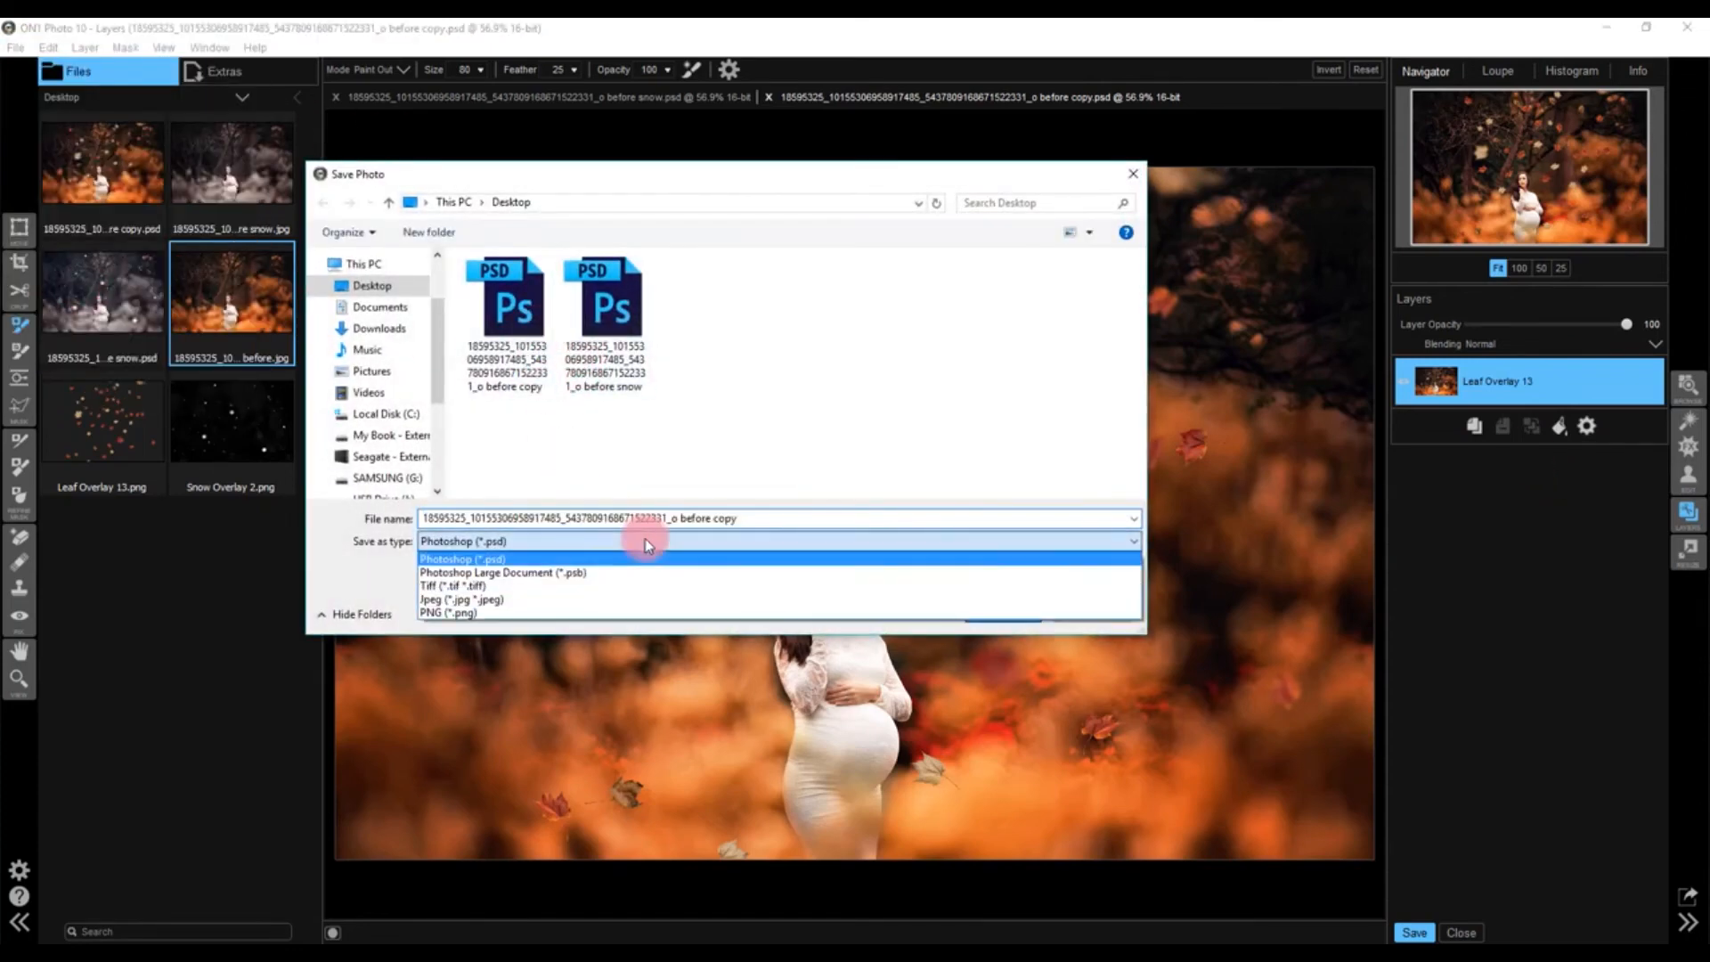
{"action": "left_click", "coordinate": [459, 599]}
{"action": "left_click", "coordinate": [496, 542]}
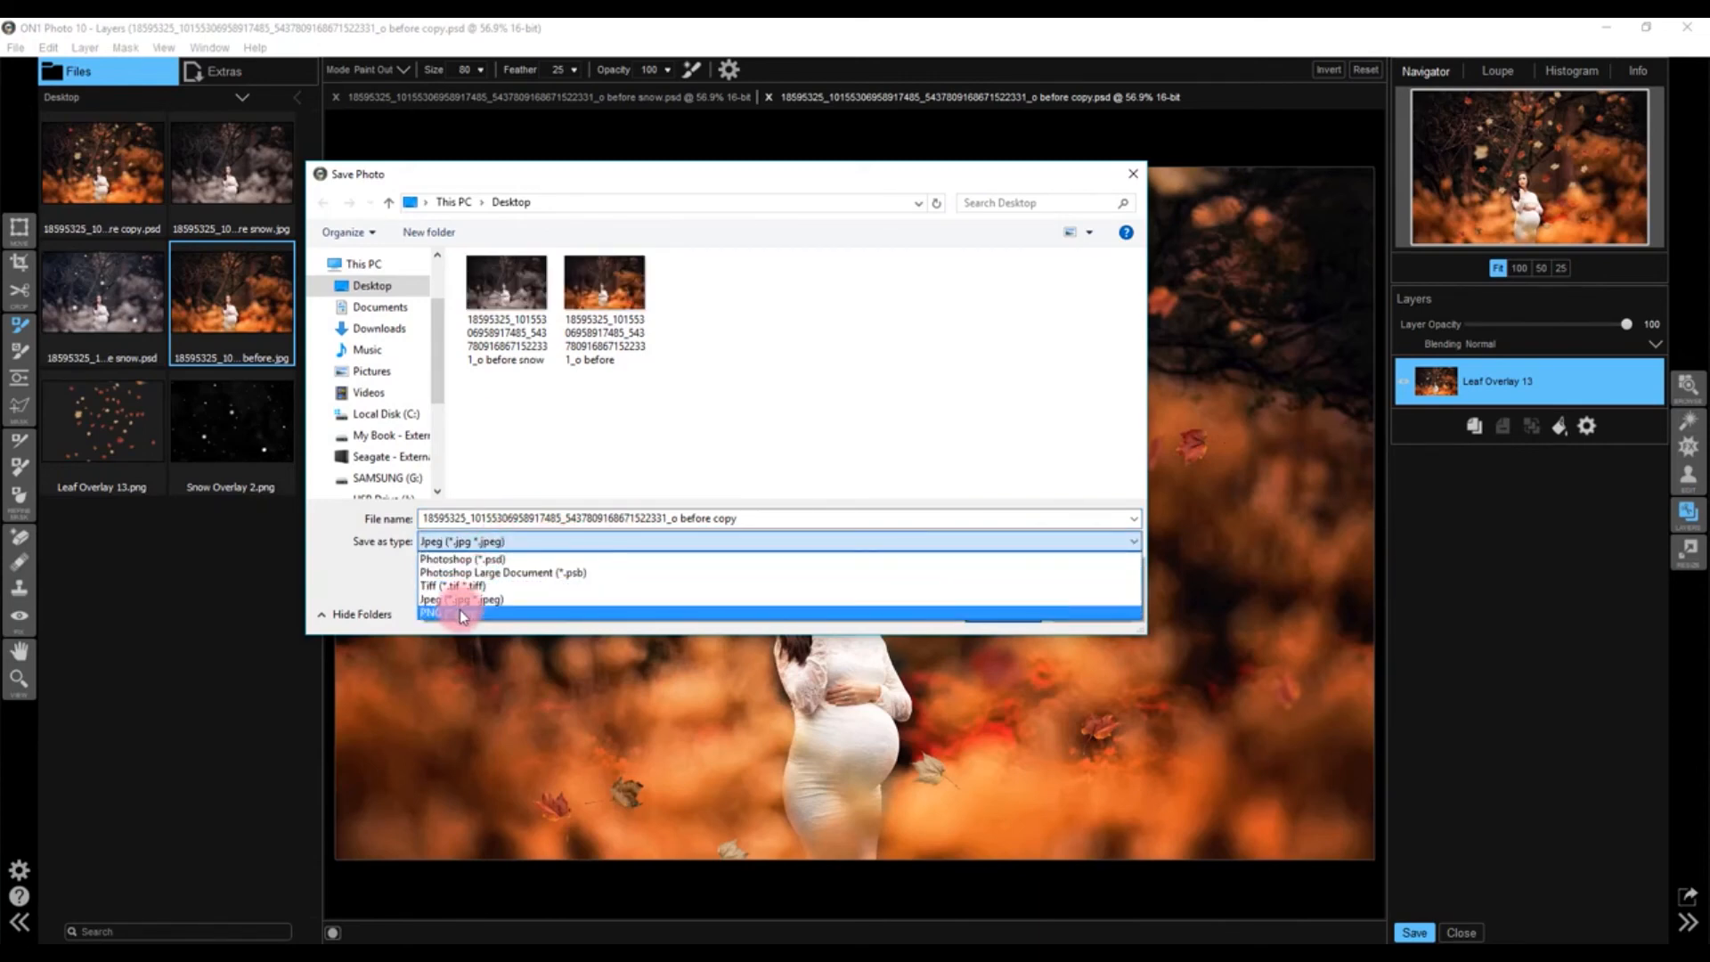
{"action": "left_click", "coordinate": [454, 599]}
{"action": "left_click", "coordinate": [715, 517]}
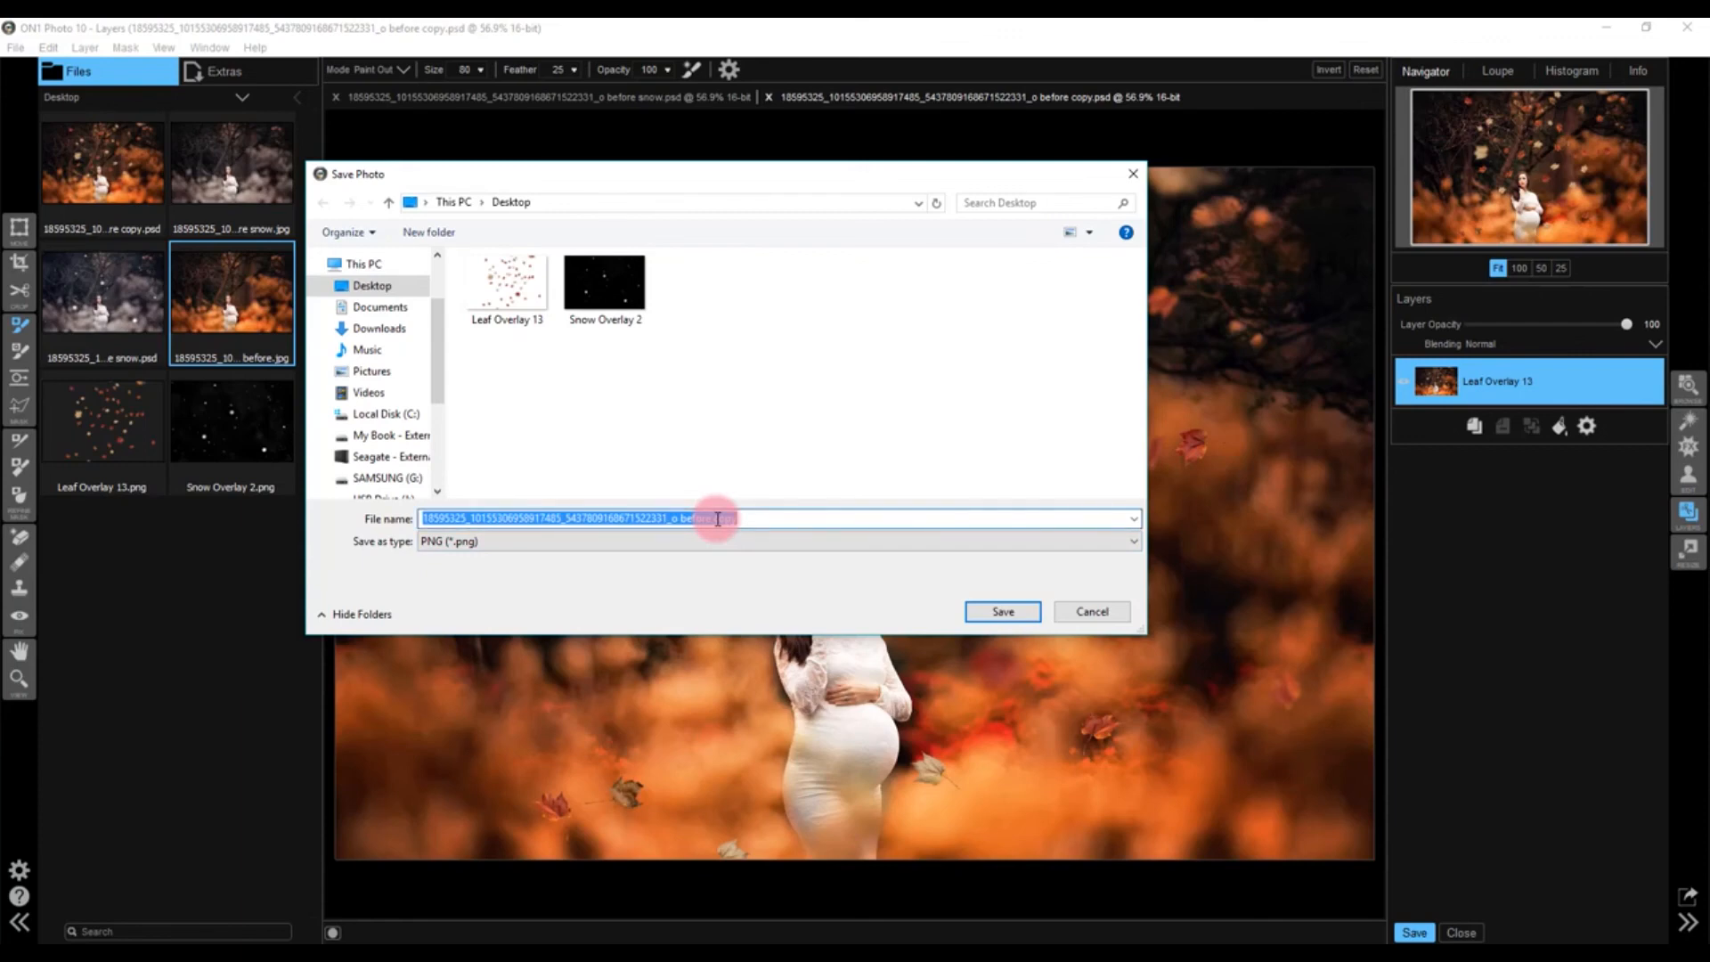
{"action": "type", "text": "PNG"}
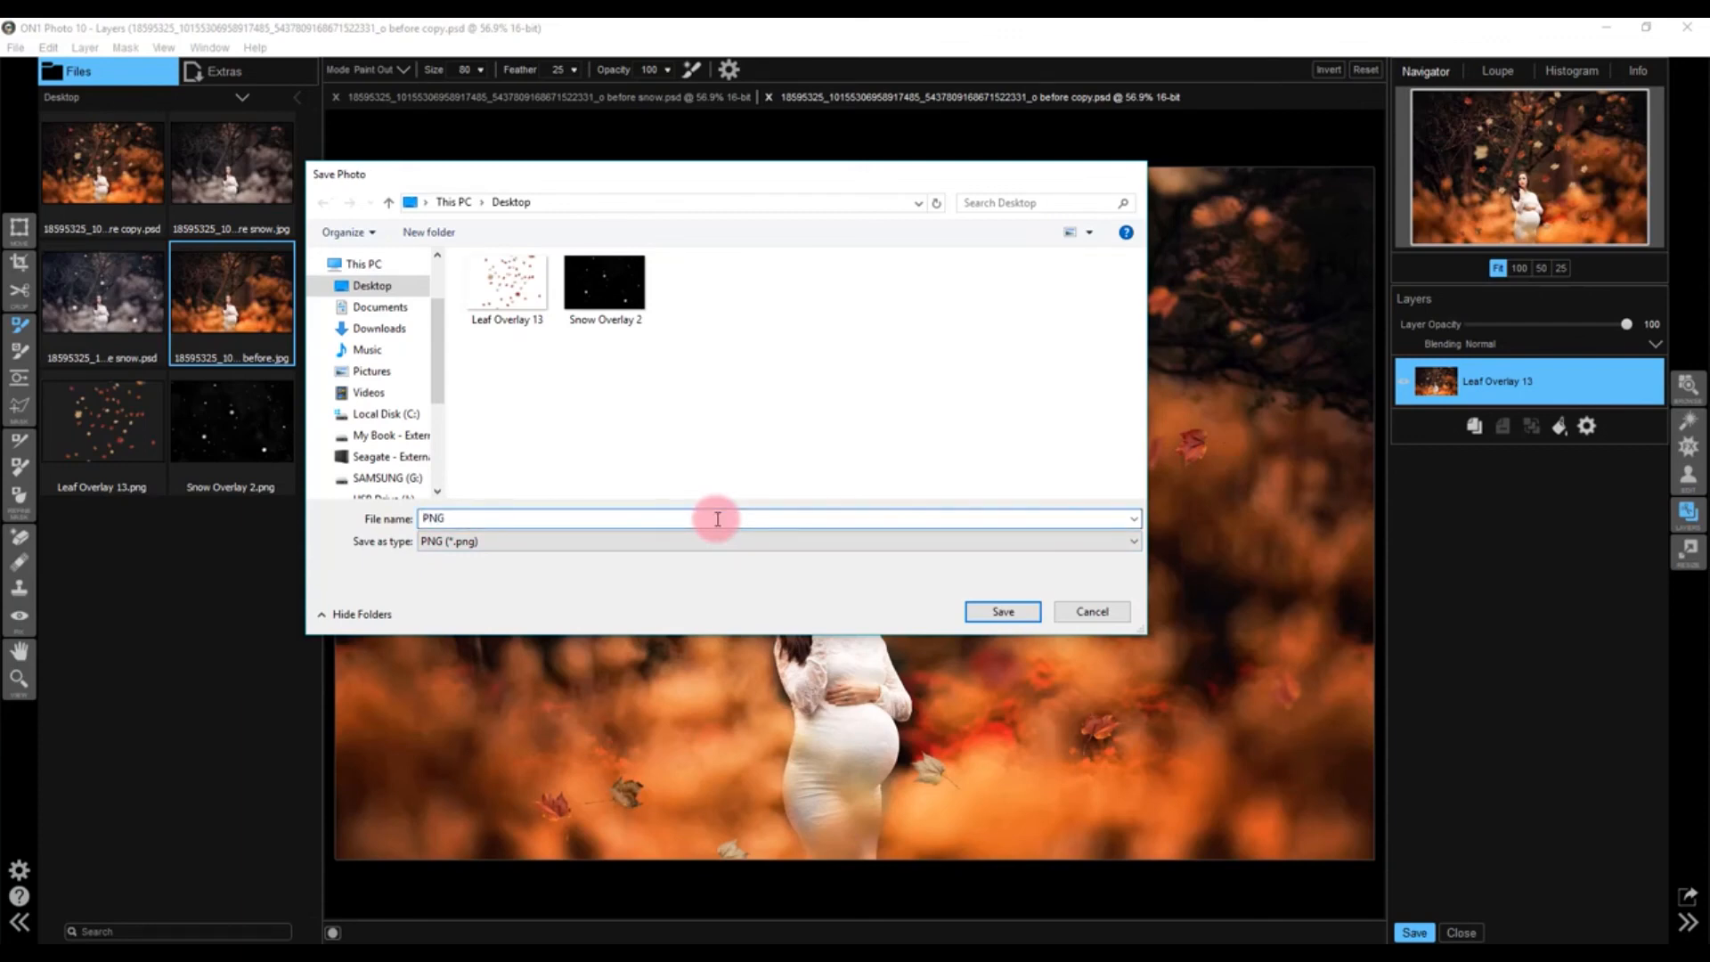
{"action": "key", "text": "Return"}
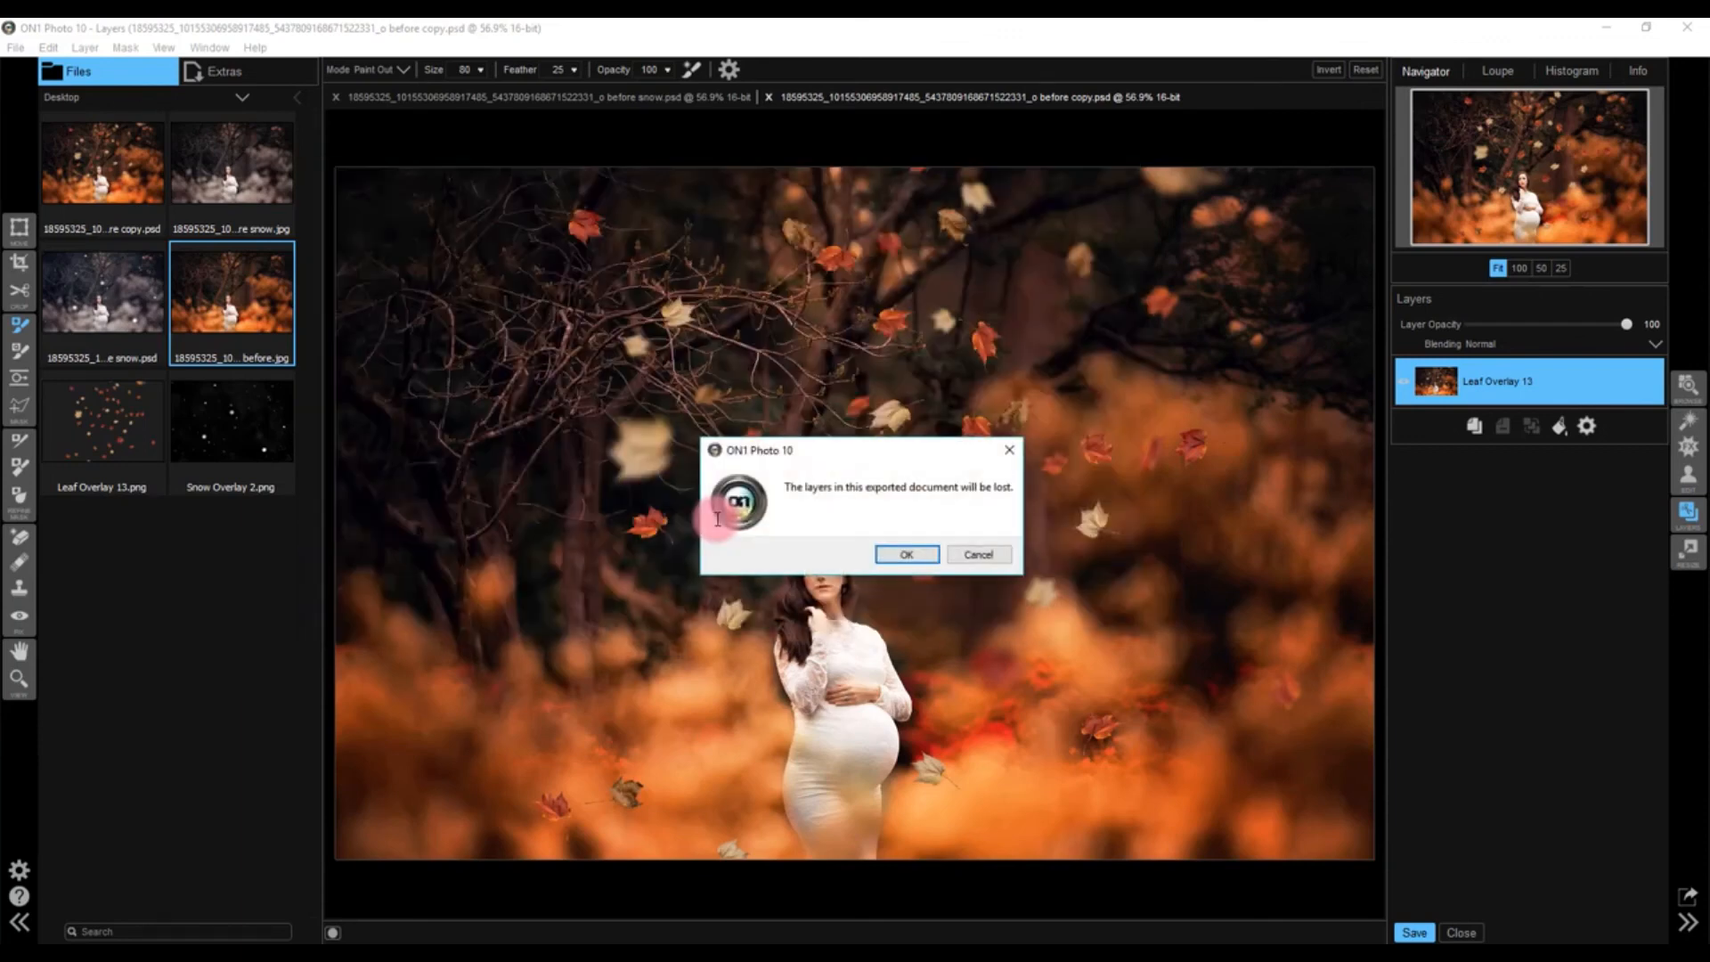
{"action": "left_click", "coordinate": [904, 555]}
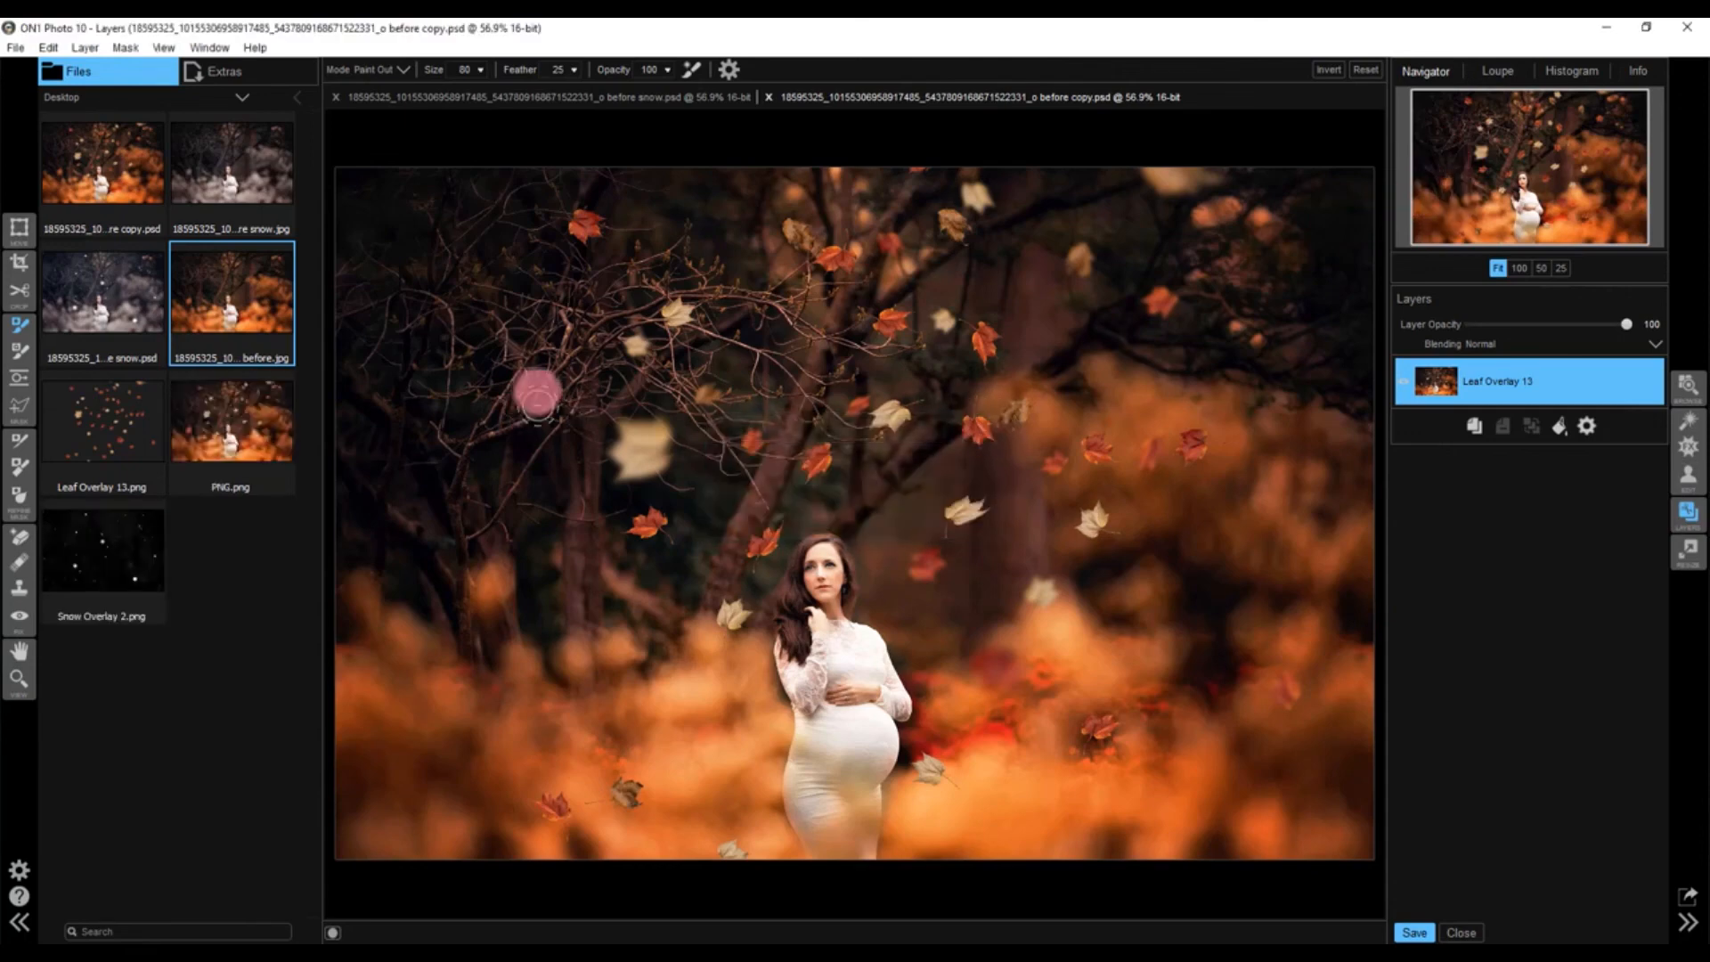
Select PNG.png among the Desktop files and save the open merged leaf photo
{"action": "left_click", "coordinate": [213, 403]}
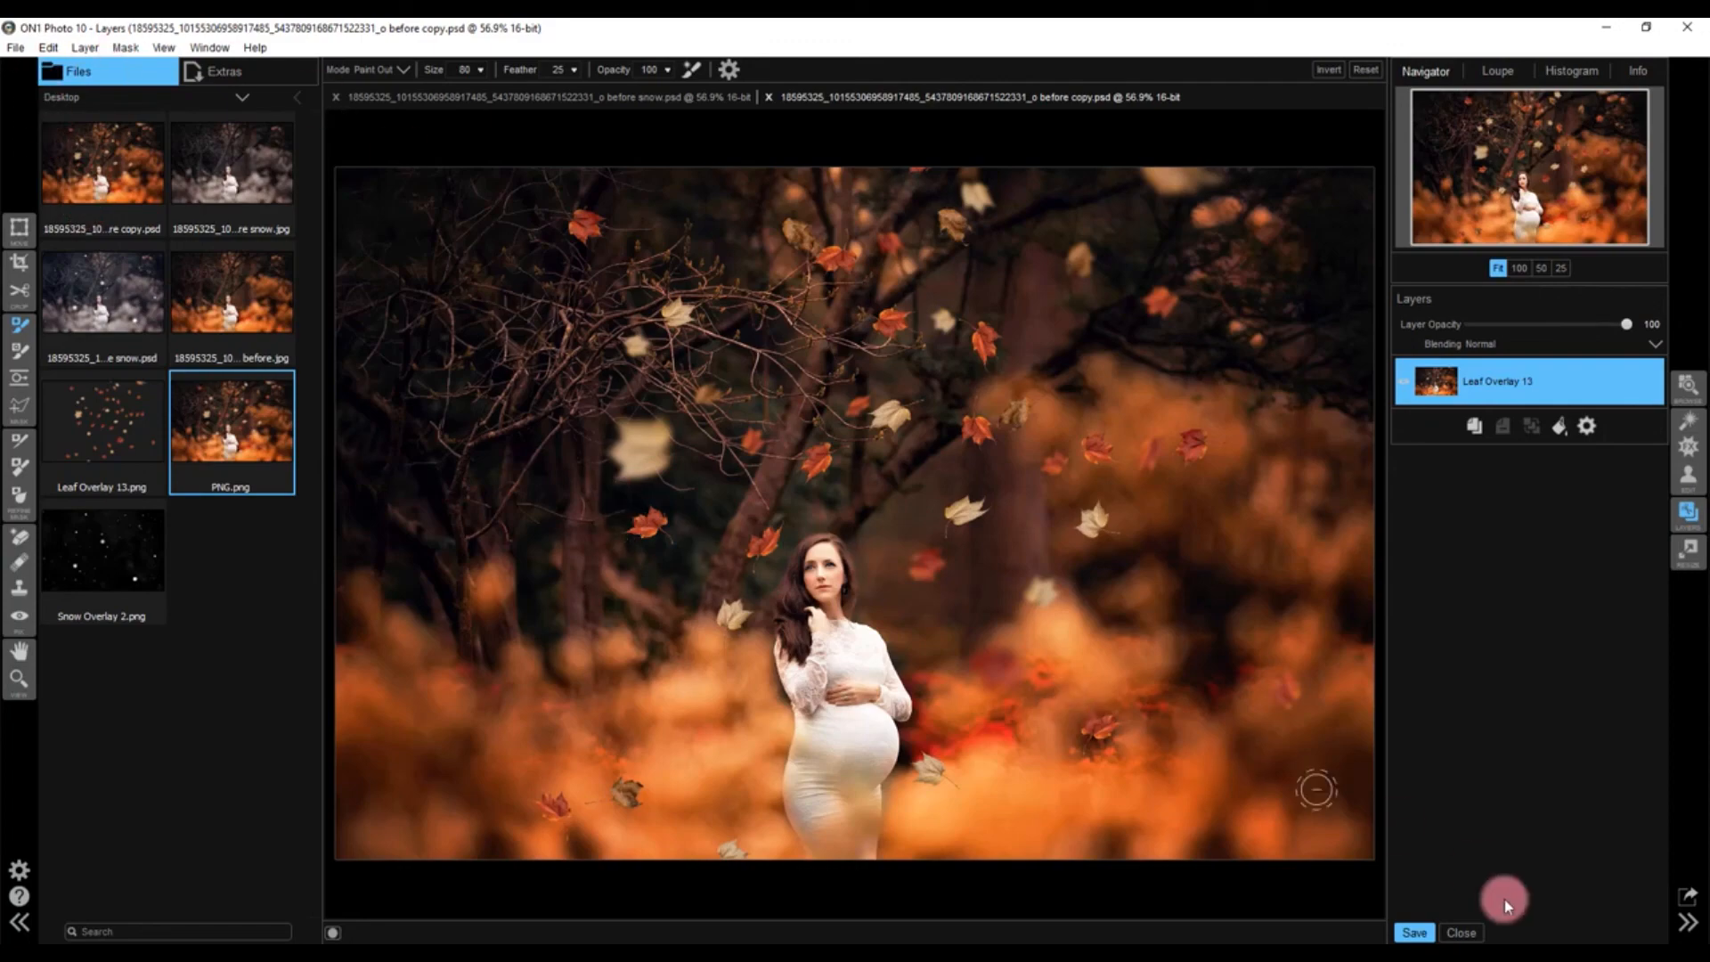
{"action": "left_click", "coordinate": [1416, 932]}
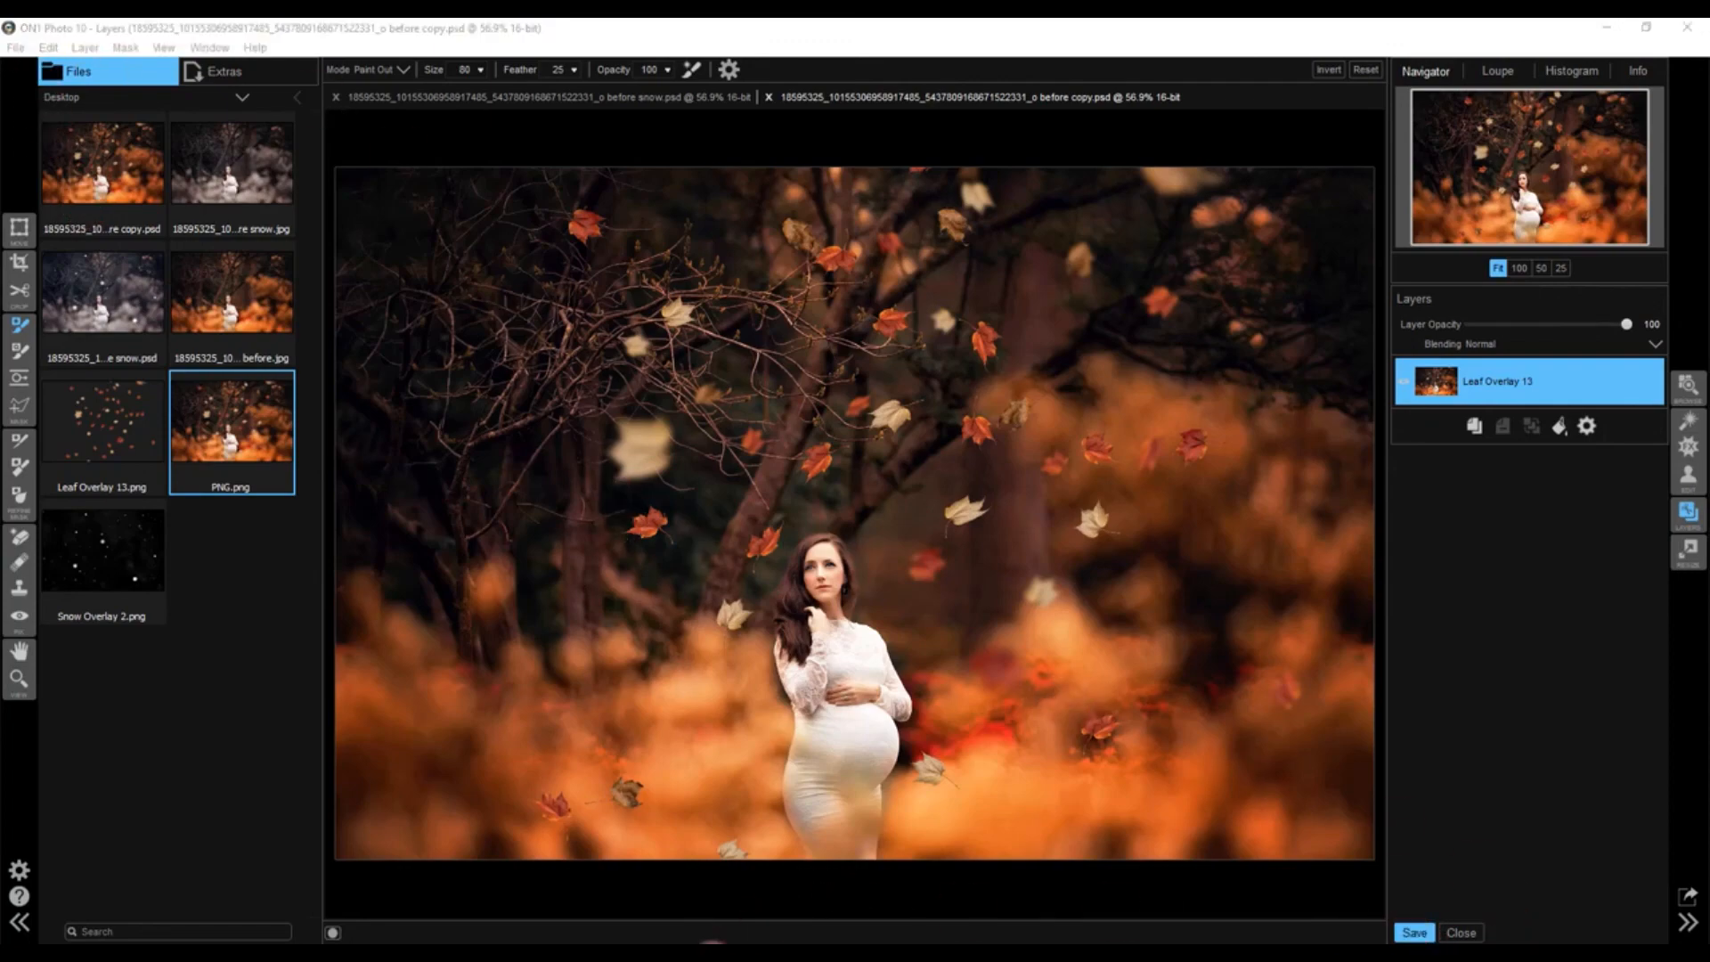